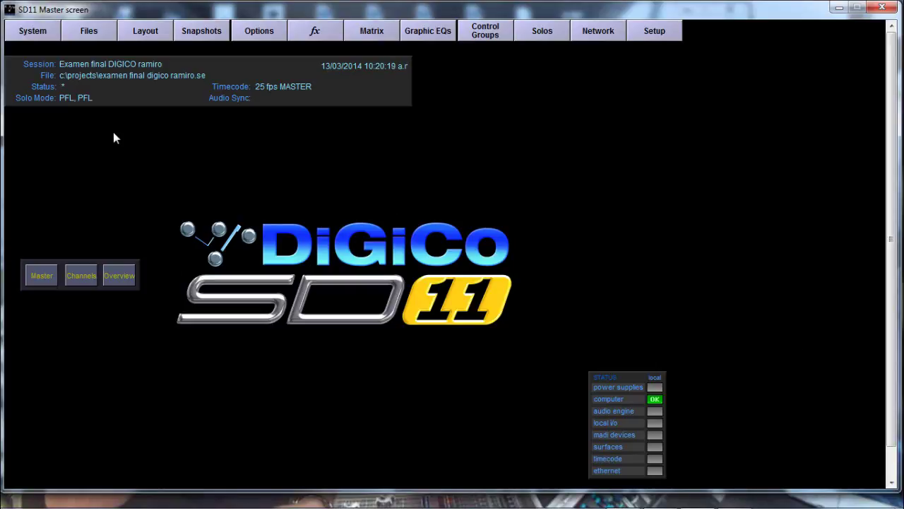
Open the session structure settings and set the session title to "leon tutoriales"
left_click(88, 36)
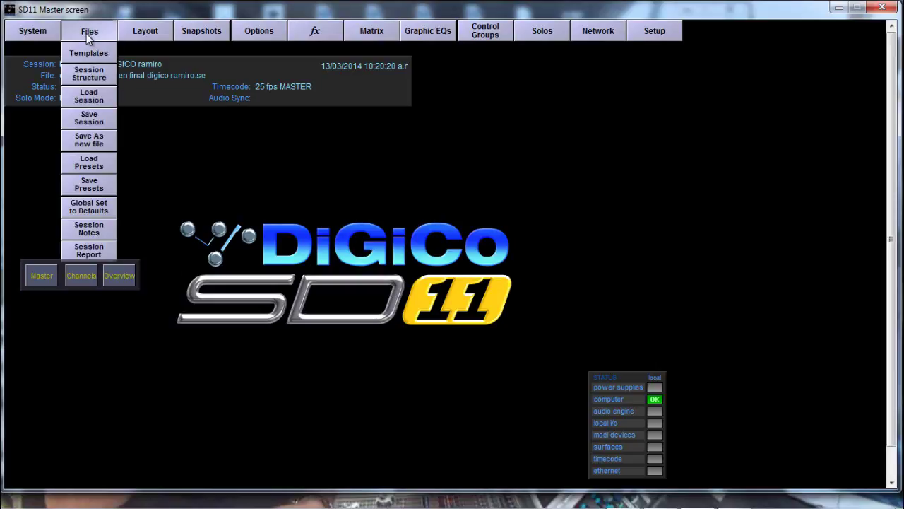
left_click(85, 71)
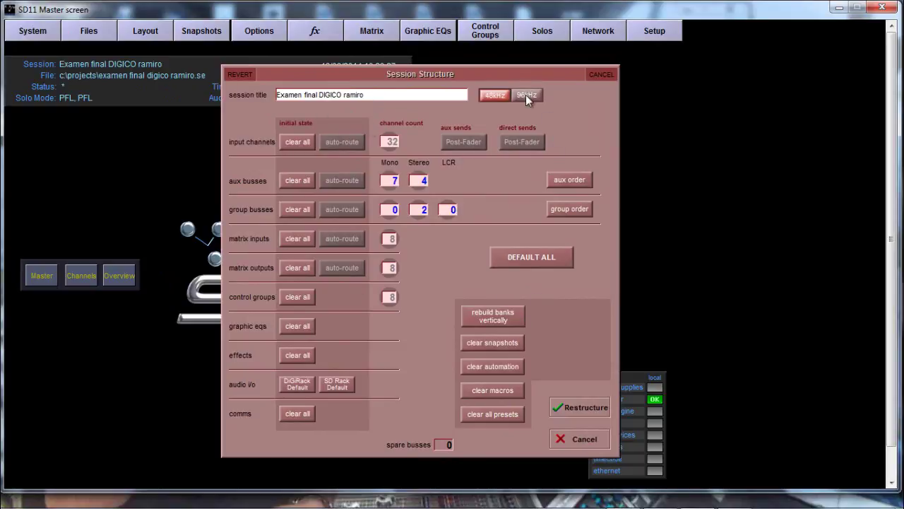
left_click(375, 95)
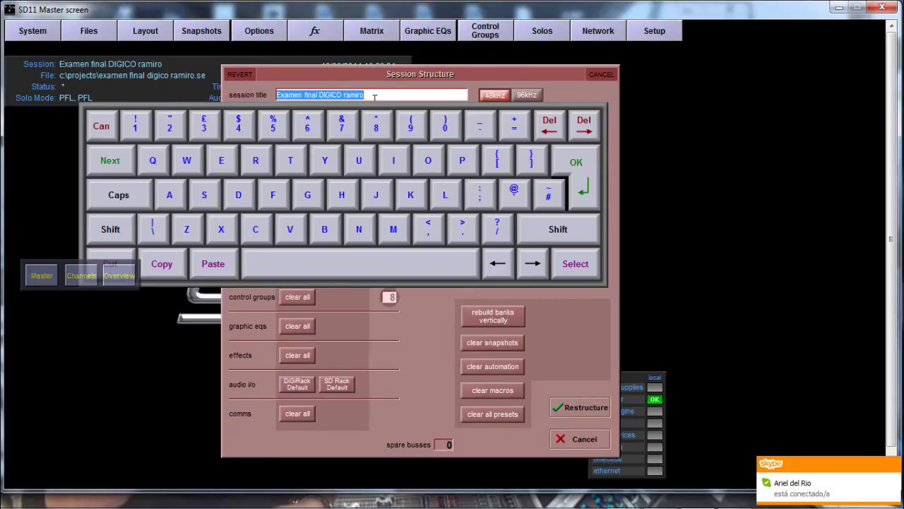
type("e")
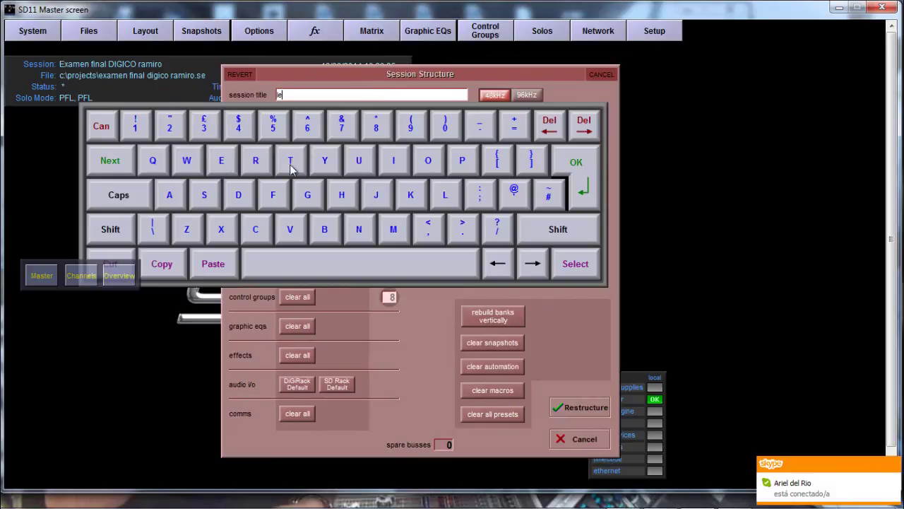
left_click(429, 161)
left_click(358, 231)
type("tutoriales")
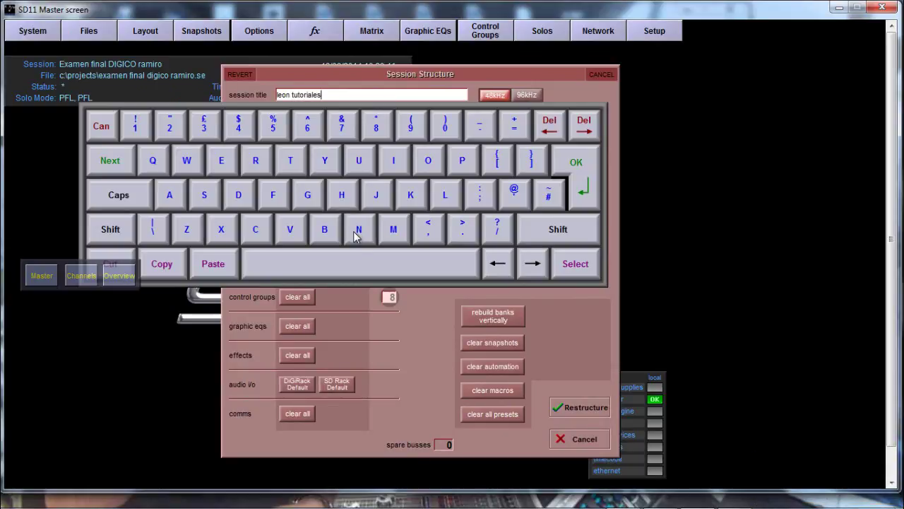
left_click(577, 178)
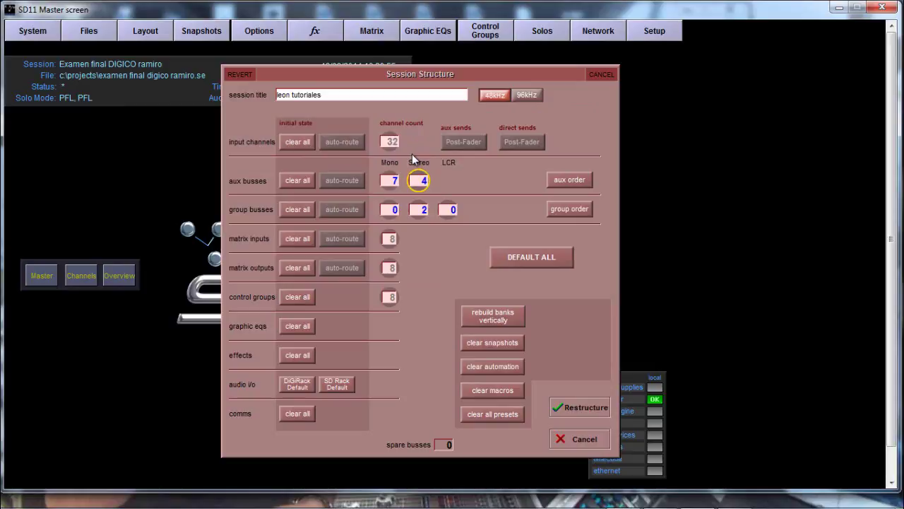
Examine the mono, stereo and LCR count settings for the aux and group busses
left_click(389, 180)
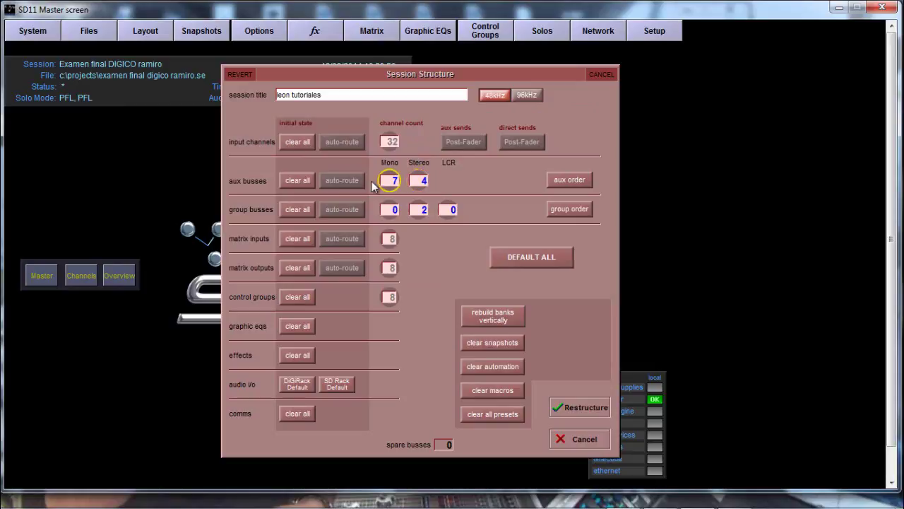
left_click(418, 181)
left_click(389, 180)
left_click(419, 183)
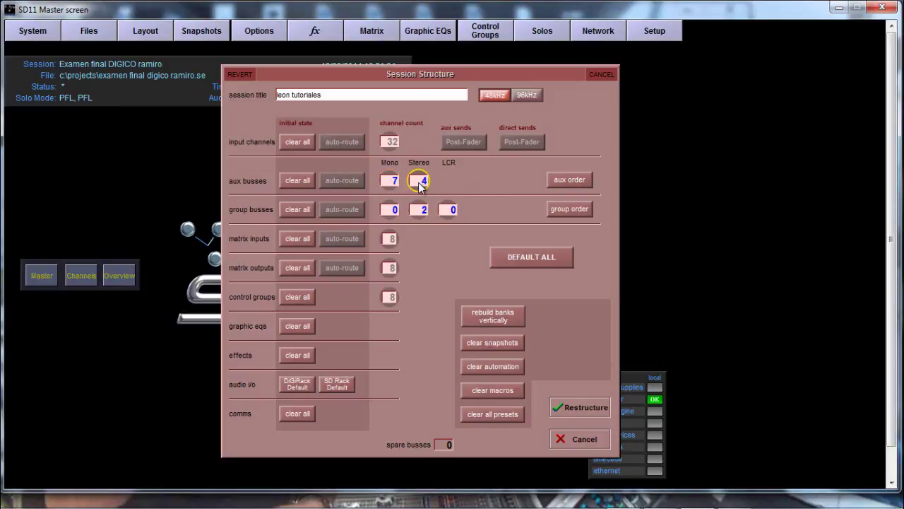
left_click(389, 209)
left_click(418, 209)
left_click(447, 209)
left_click(418, 180)
left_click(389, 180)
left_click(421, 182)
left_click(418, 209)
left_click(389, 209)
left_click(447, 209)
left_click(389, 209)
left_click(298, 182)
Set the aux busses to 6 mono and 2 stereo
left_click(390, 182)
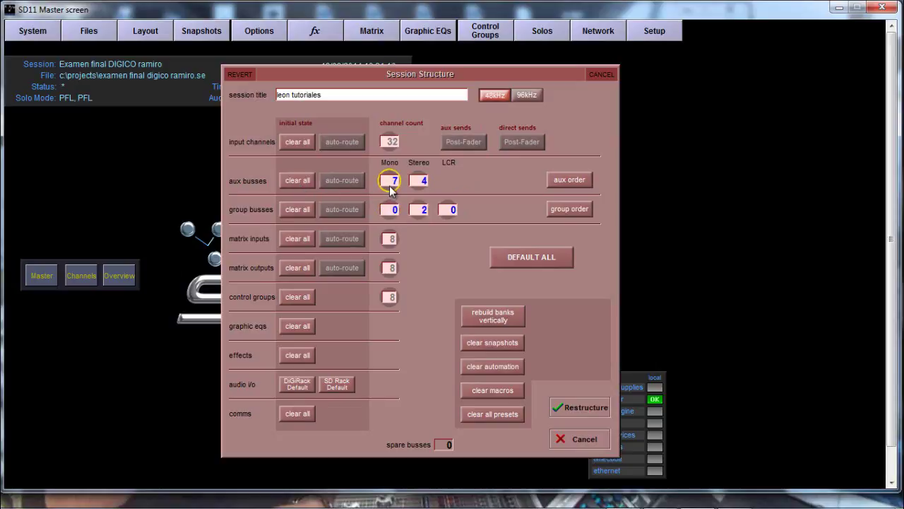
left_click(391, 185)
scroll(391, 185, "down", 1)
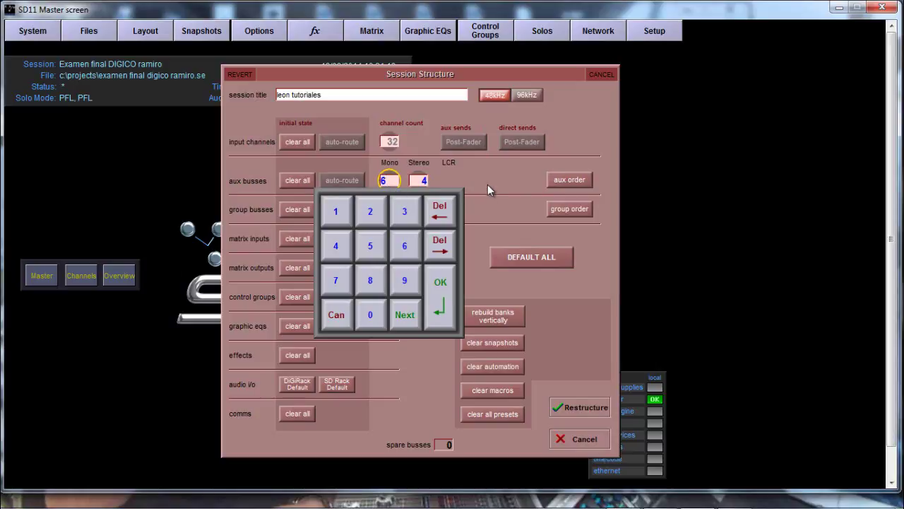
left_click(420, 181)
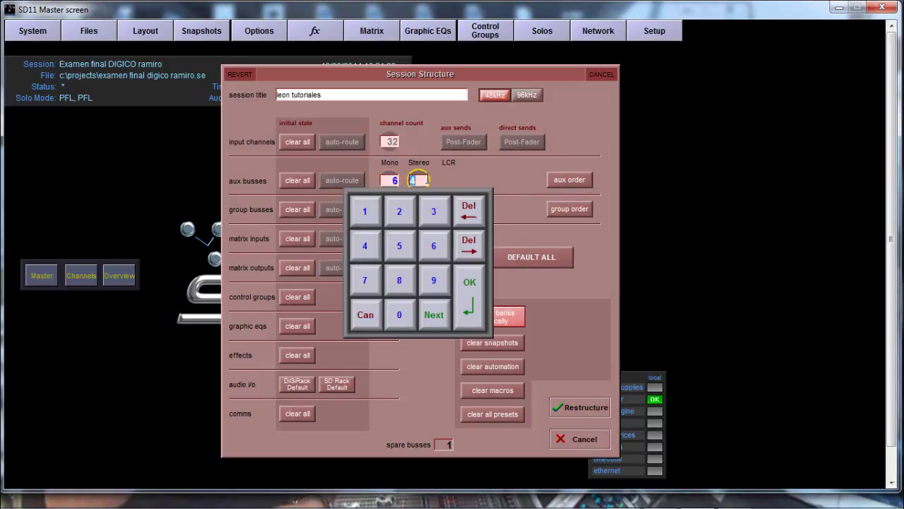
scroll(470, 293, "down", 2)
left_click(469, 292)
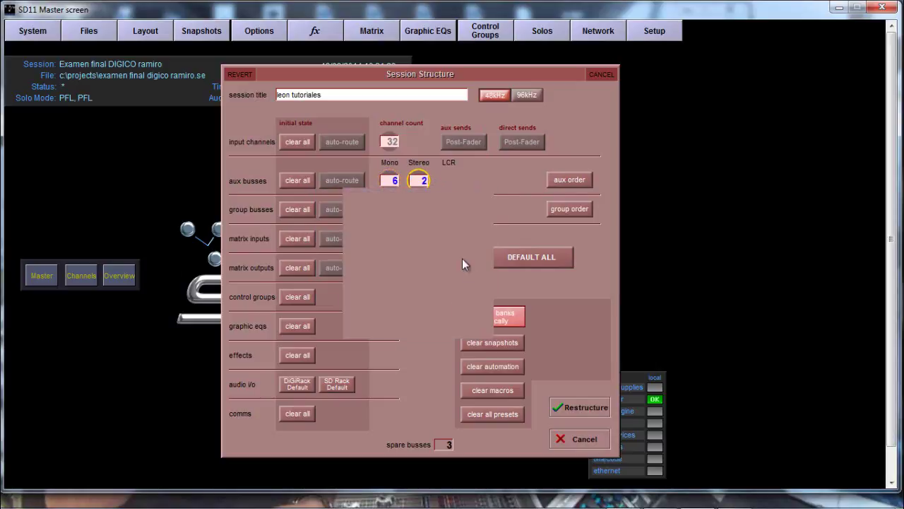
Set the number of mono group busses to 2
left_click(388, 211)
left_click(389, 212)
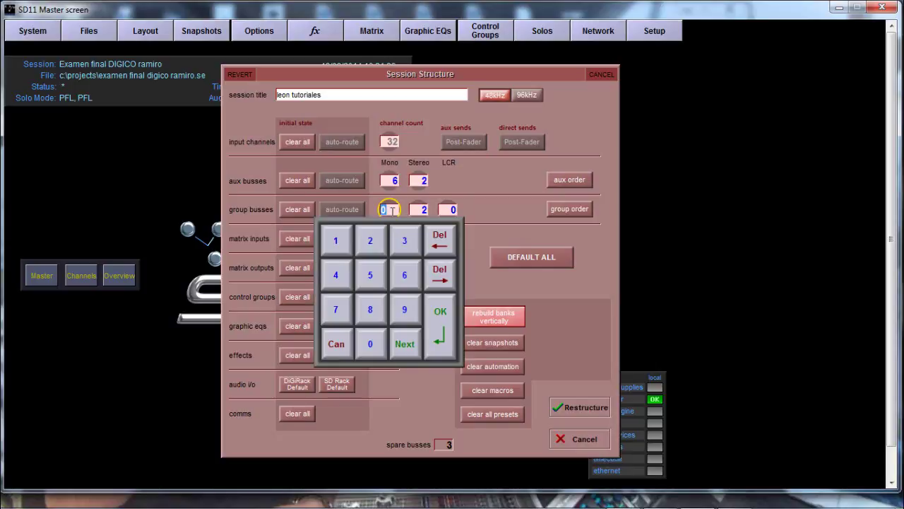
left_click(411, 214)
type("2")
left_click(444, 309)
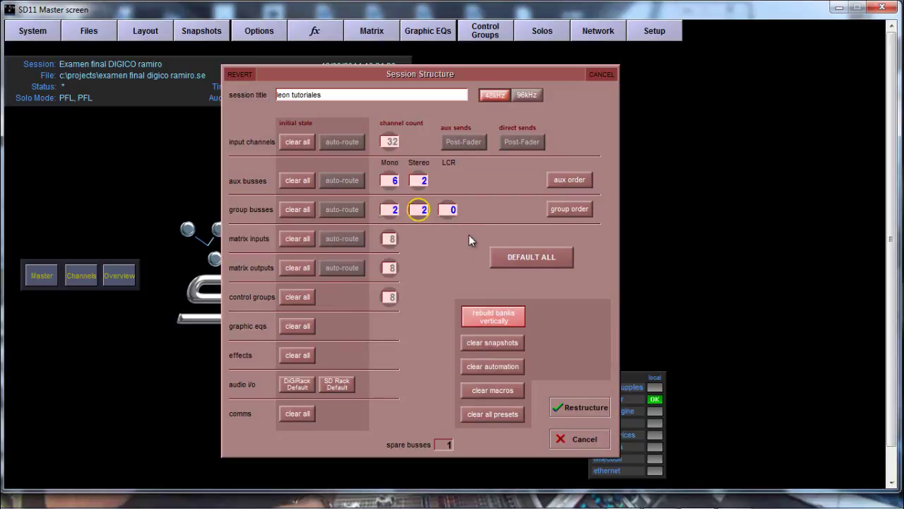
Restructure the session with banks rebuilt vertically, and dismiss the save request without saving
left_click(518, 317)
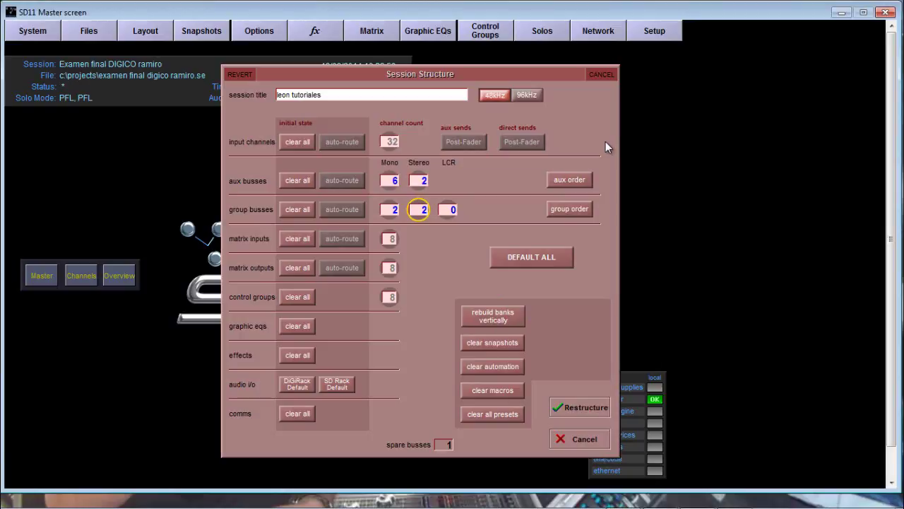
left_click(502, 315)
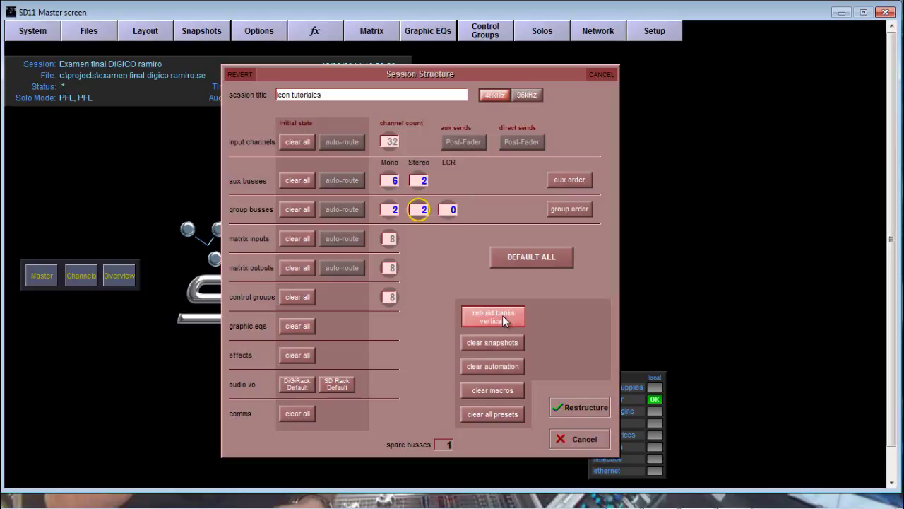
left_click(581, 404)
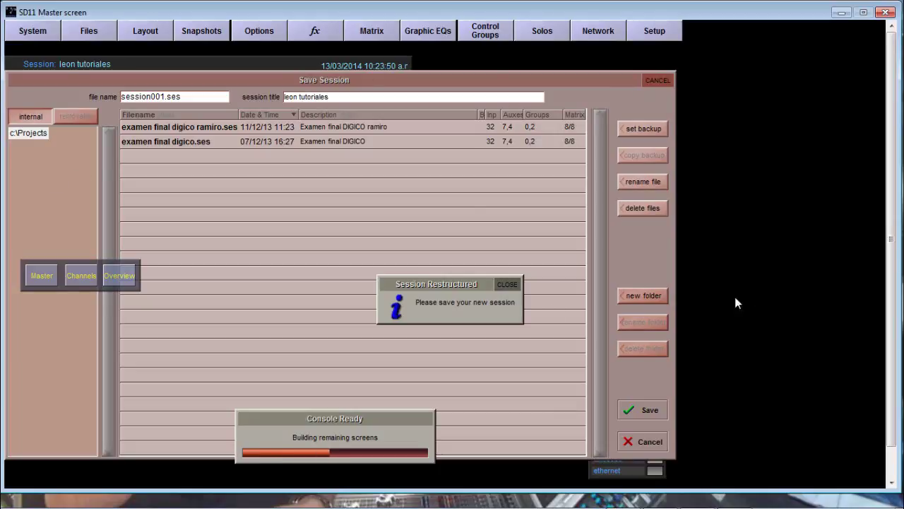
left_click(508, 284)
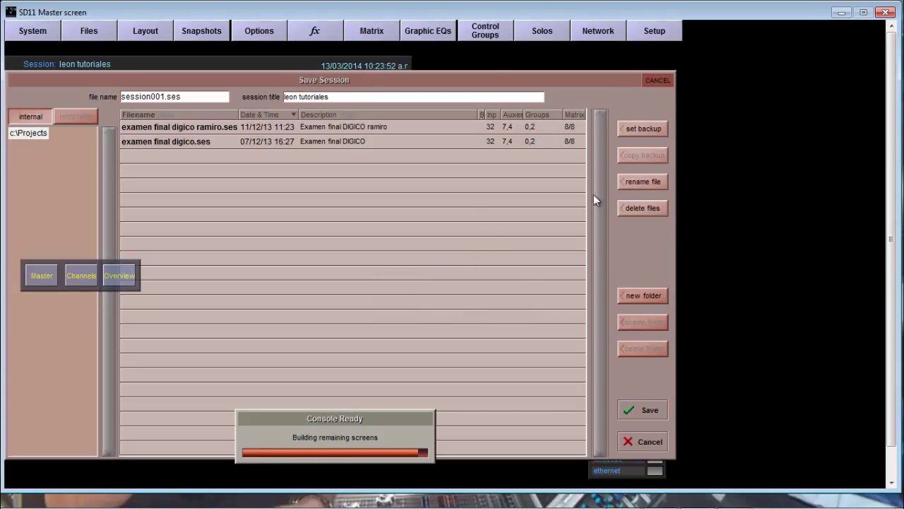
left_click(658, 80)
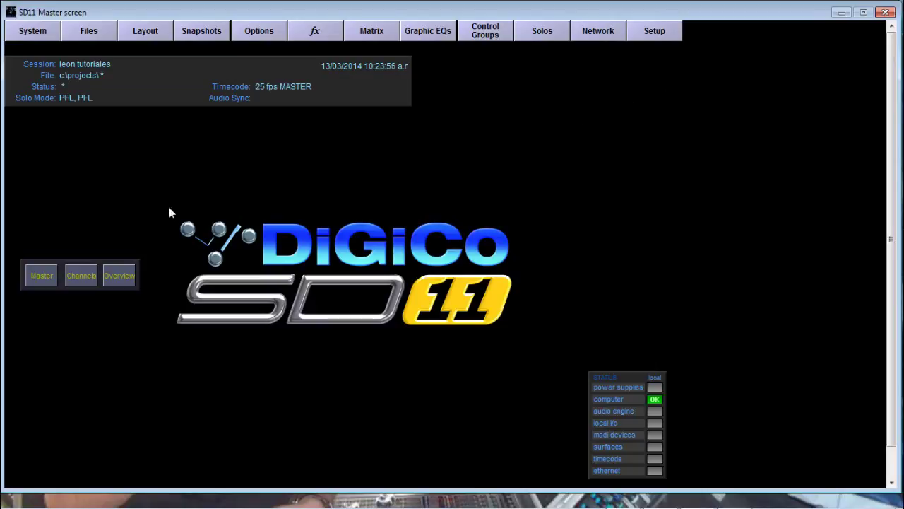
Move the floating Master/Channels/Overview switcher beside the Setup menu and open the channel surface
left_click_drag(72, 261, 91, 148)
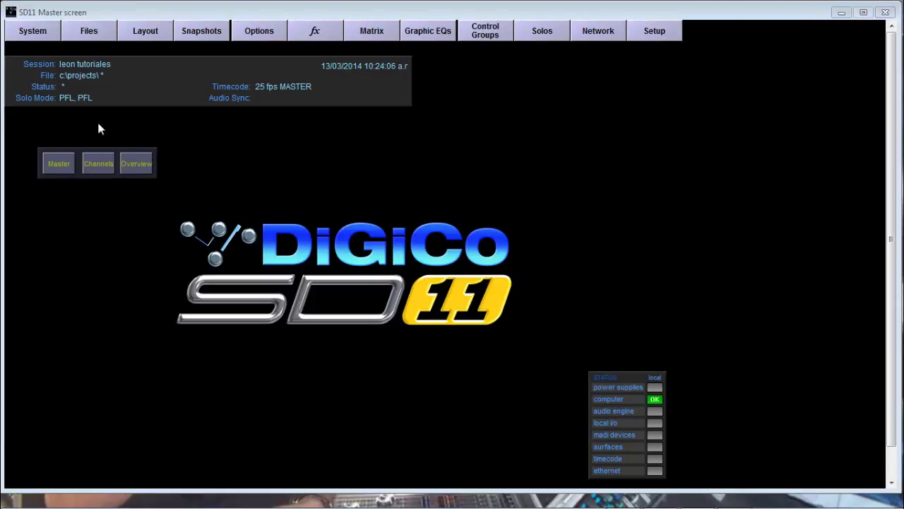
left_click_drag(78, 152, 756, 58)
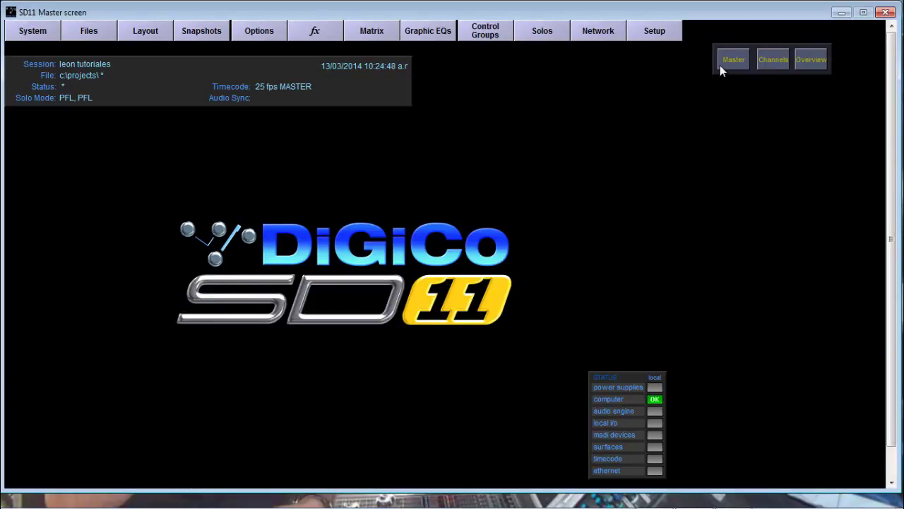
left_click(777, 65)
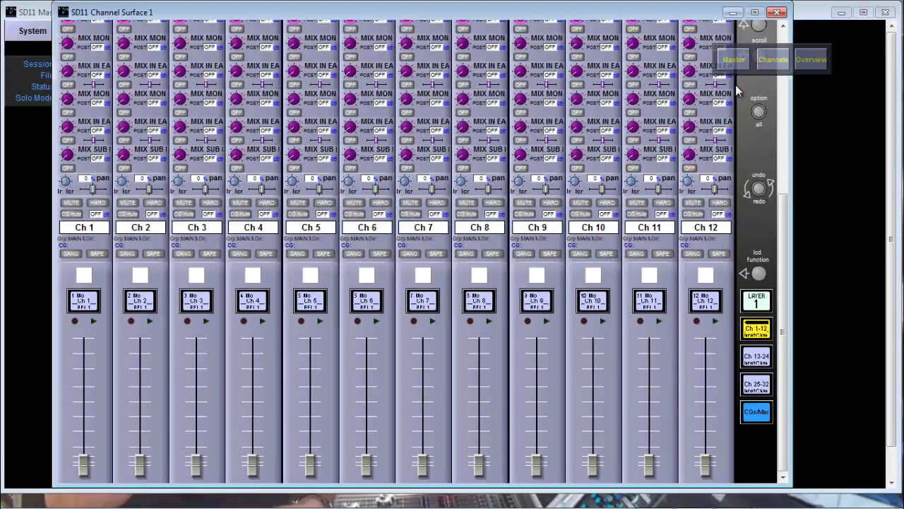
Browse the layer 1 channel and control group fader banks, ending on the group and aux outputs bank of layer 2
left_click(758, 309)
left_click(757, 309)
left_click(757, 308)
left_click(758, 307)
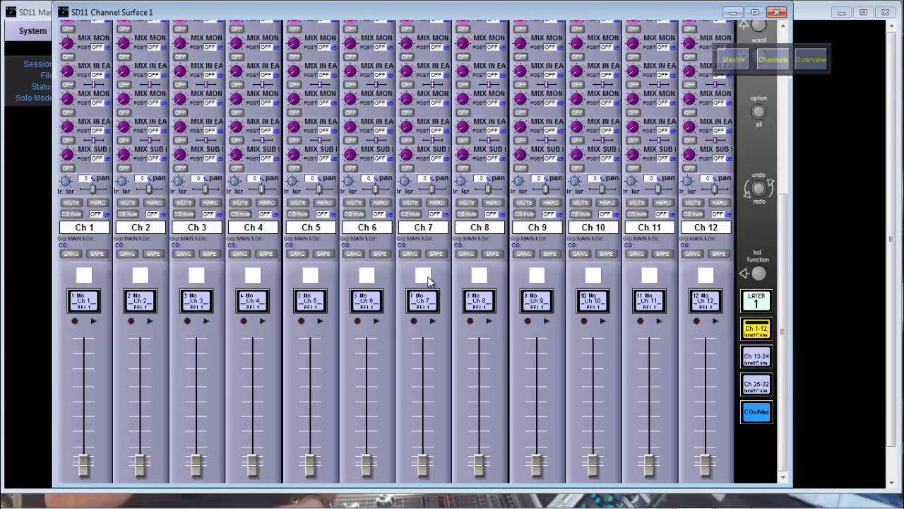
left_click(757, 360)
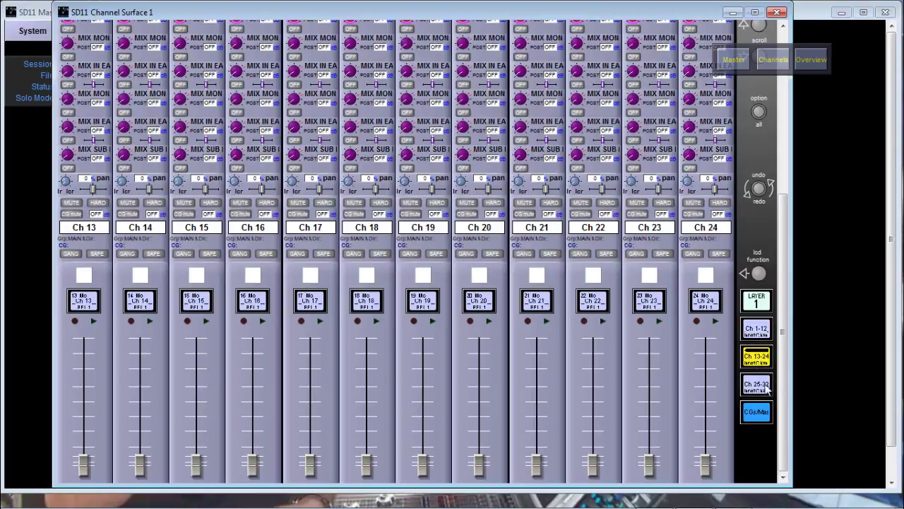
left_click(759, 390)
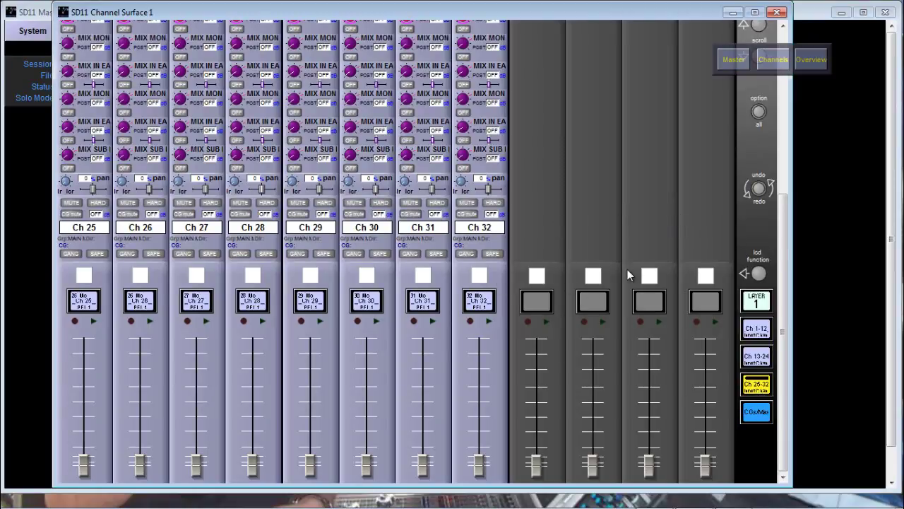
left_click(754, 414)
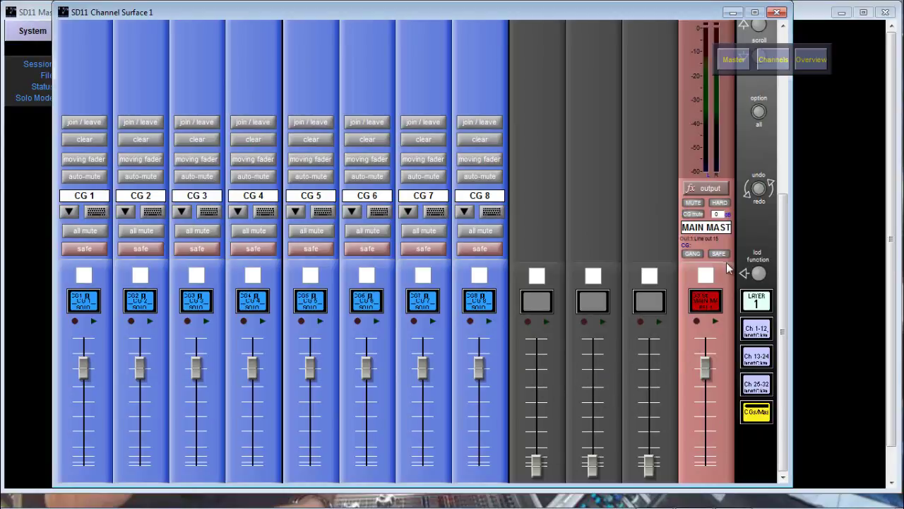
left_click(764, 308)
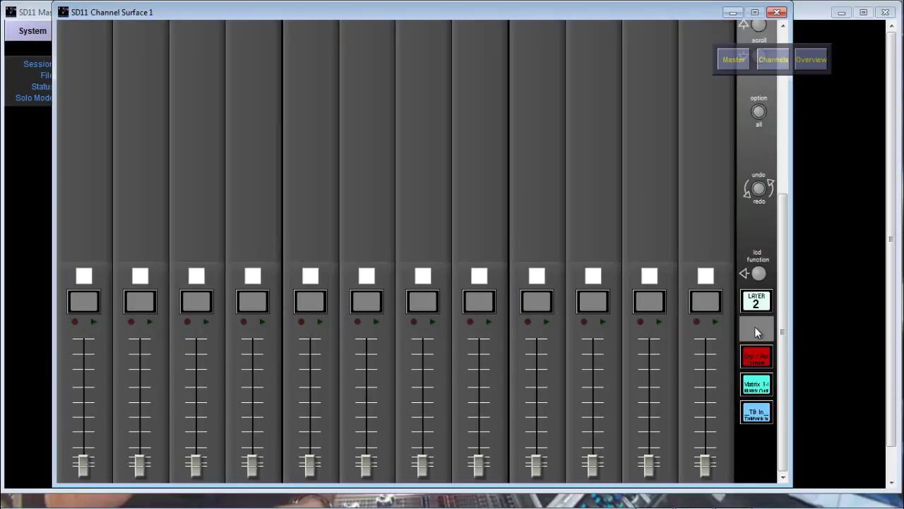
left_click(758, 359)
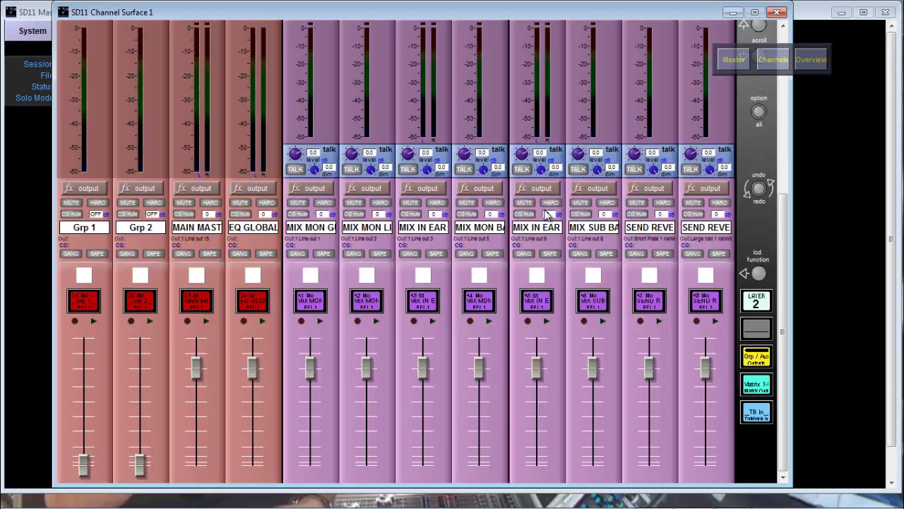
Restructure the session again from the master screen with all aux and group busses cleared, without saving it
left_click(28, 136)
left_click(88, 30)
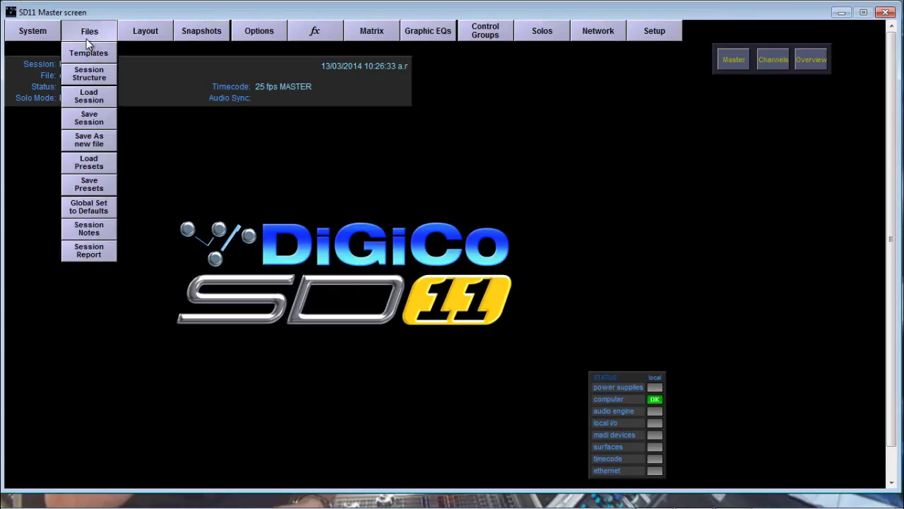
left_click(85, 75)
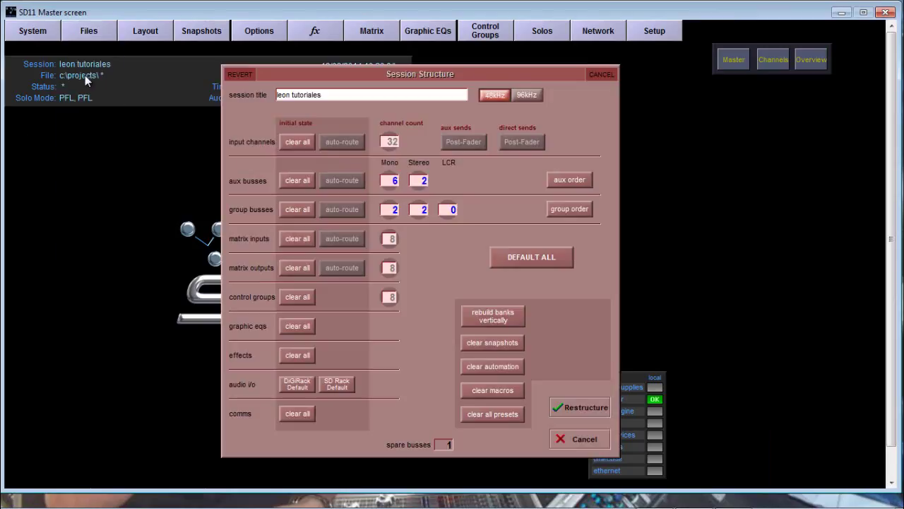
left_click(294, 180)
left_click(294, 208)
left_click(577, 406)
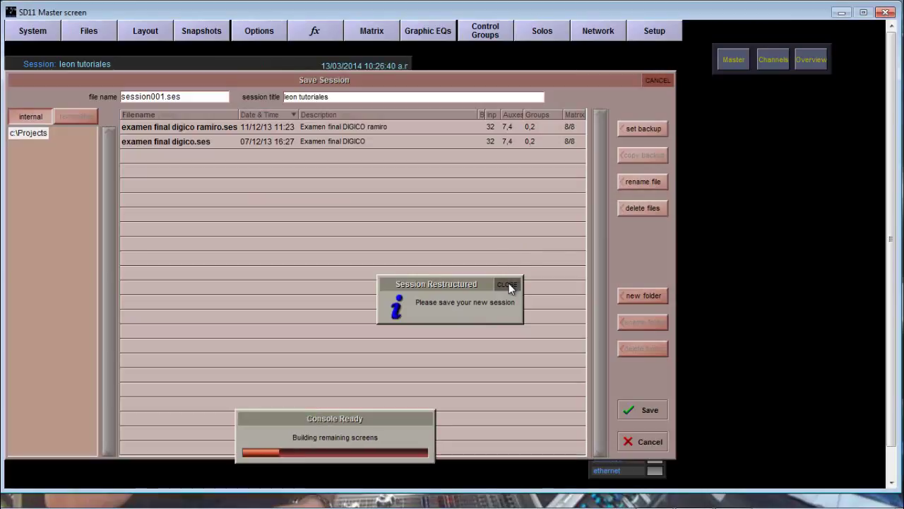
left_click(508, 284)
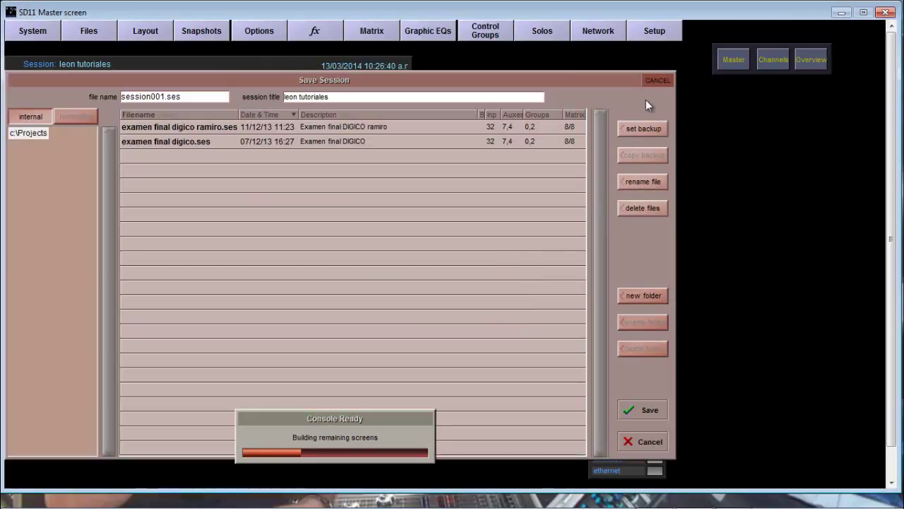
left_click(656, 79)
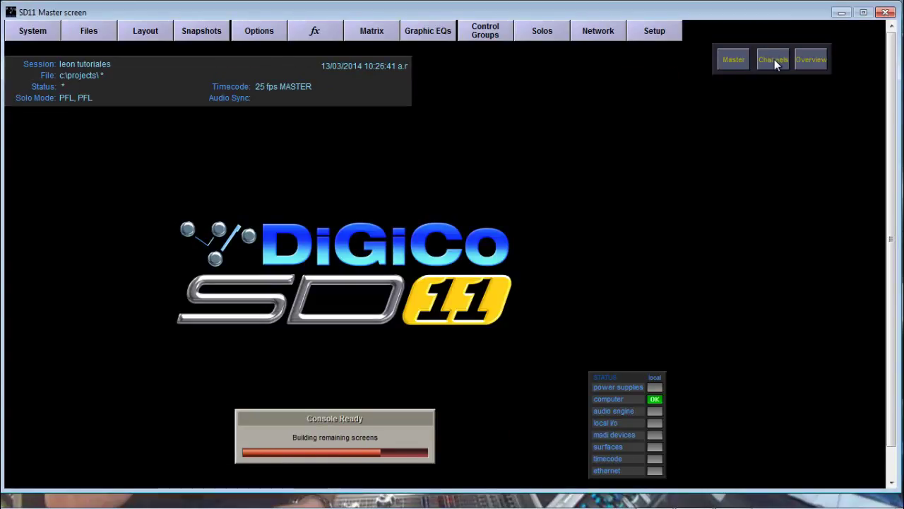
Bring up the channel surface again and select the Master group's strip
left_click(774, 60)
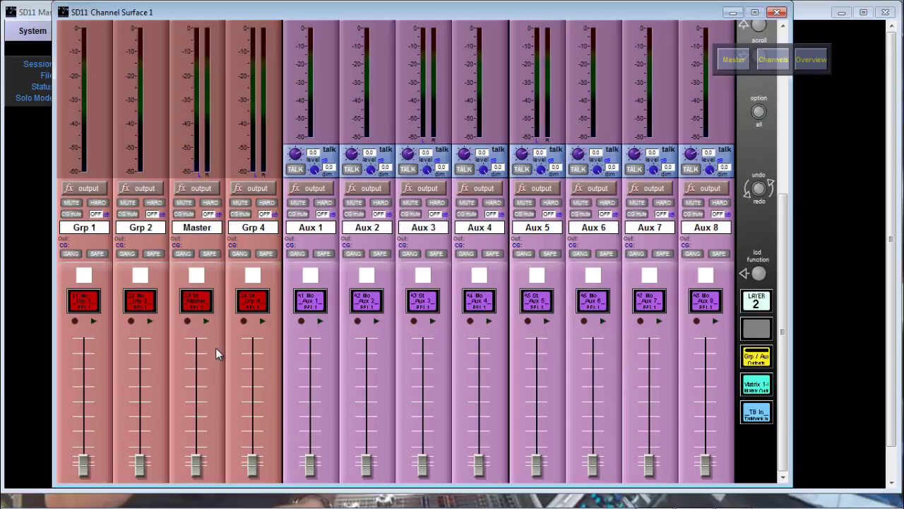
left_click(193, 242)
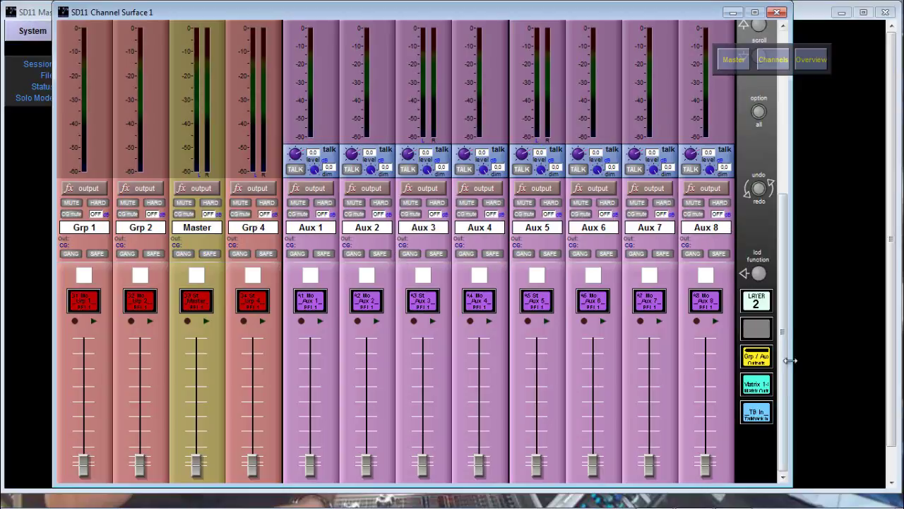
Browse the matrix, talkback and empty fader banks of layer 2, ending on the channels 1-12 bank of layer 1
left_click(766, 385)
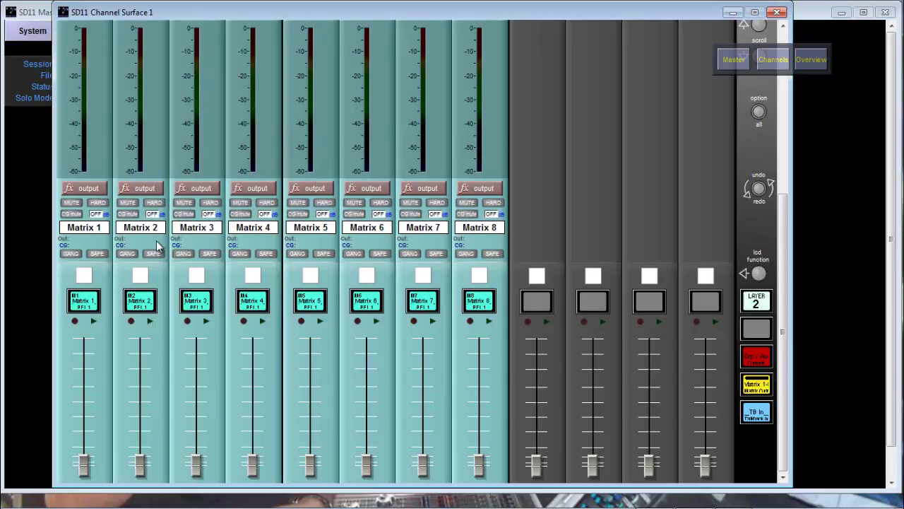
left_click(762, 422)
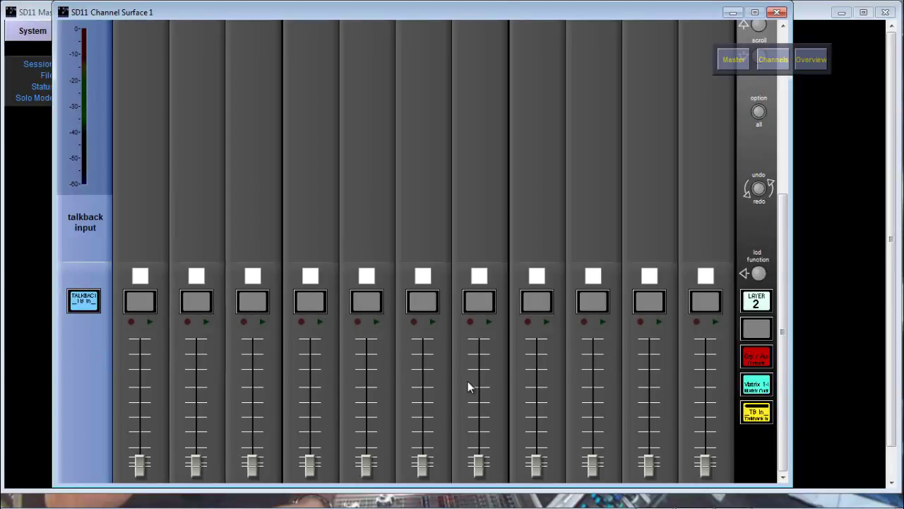
left_click(758, 329)
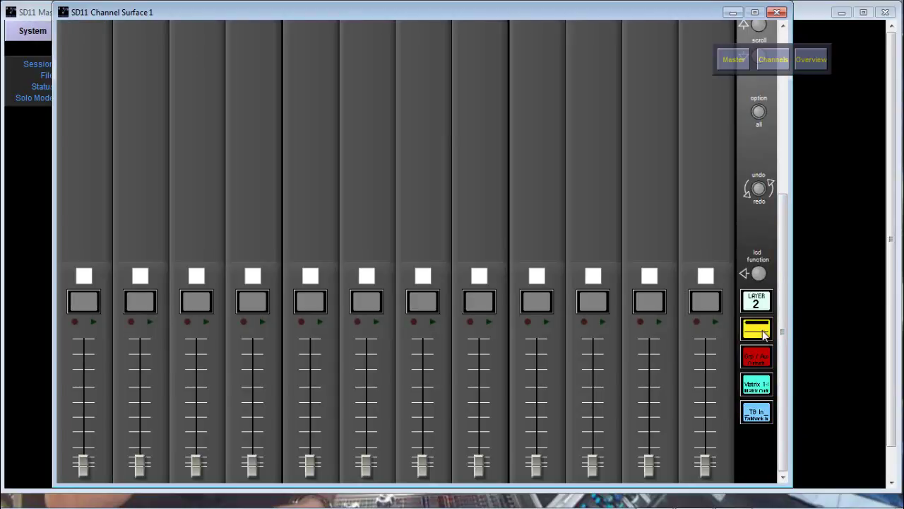
left_click(760, 303)
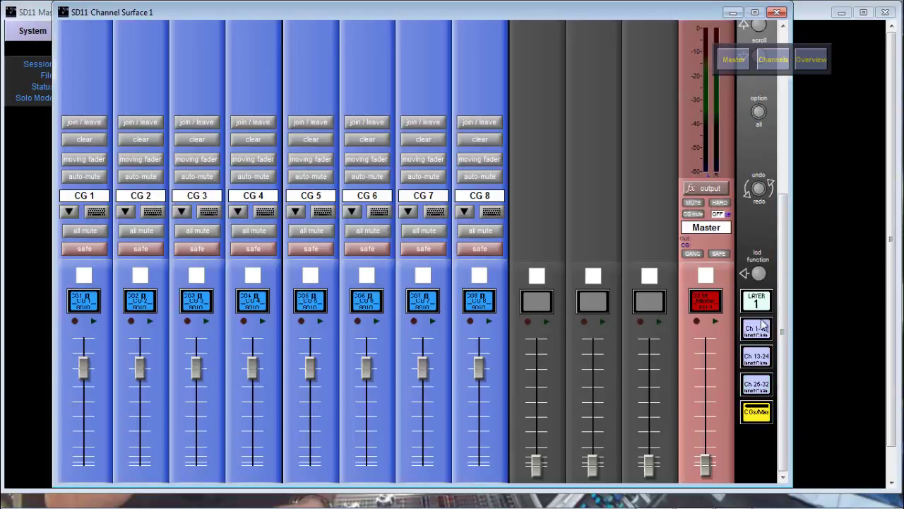
left_click(758, 329)
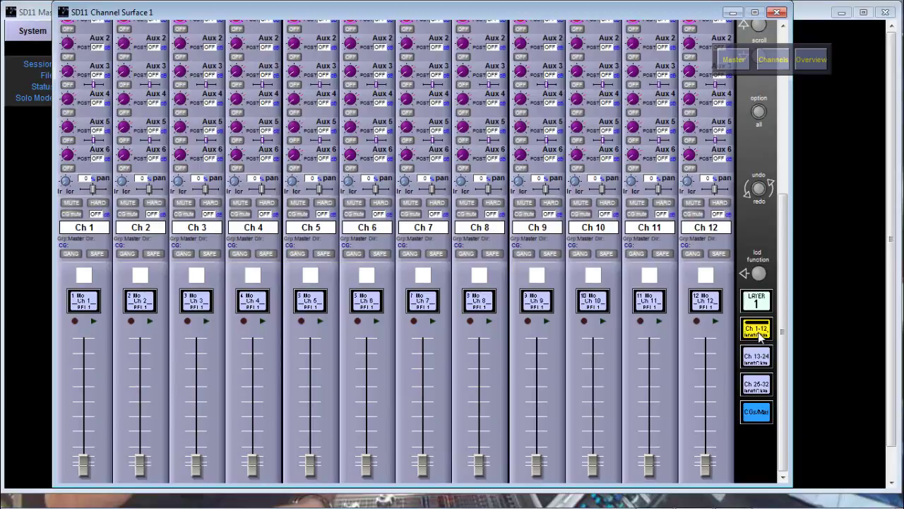
Open the setup of channel 1 and bring up its main input routing
left_click_drag(783, 248, 796, 101)
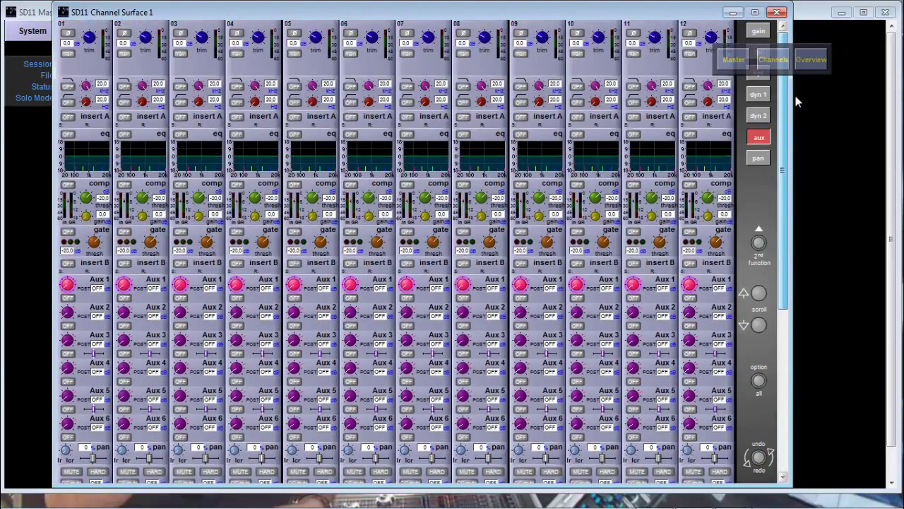
left_click_drag(803, 65, 809, 93)
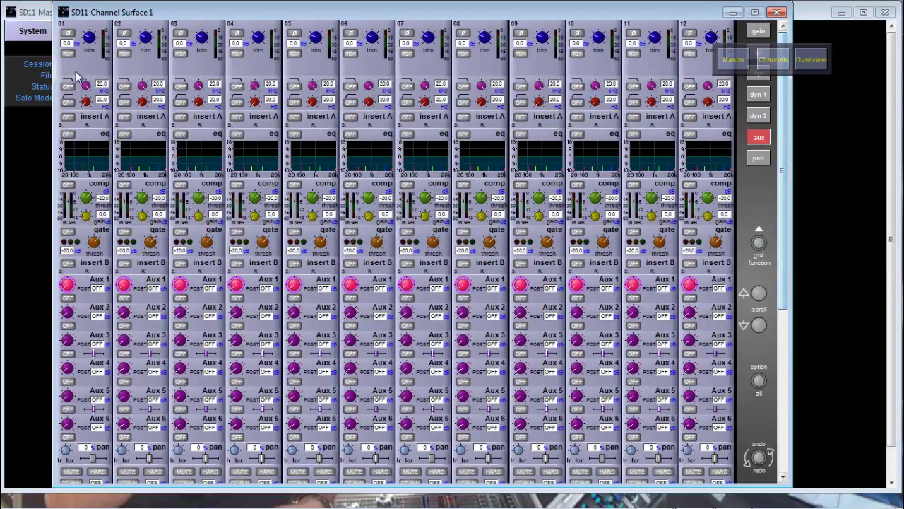
left_click(101, 37)
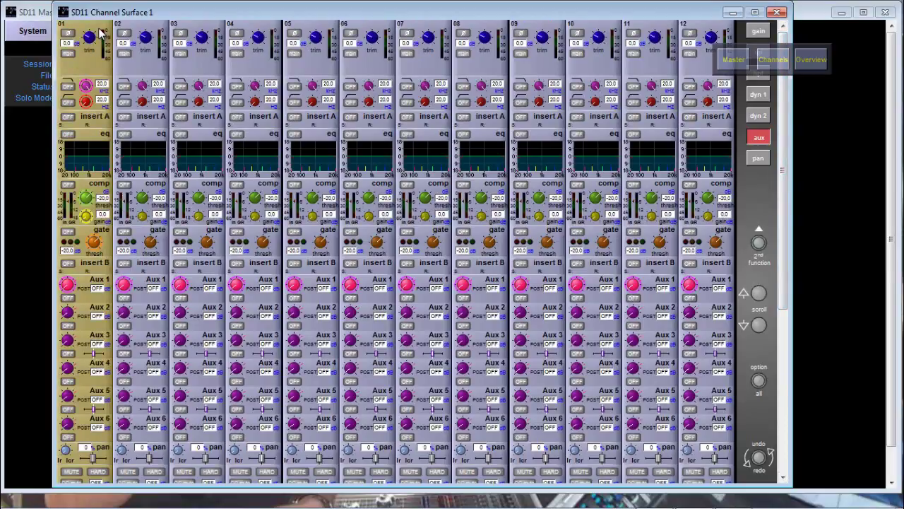
left_click(90, 35)
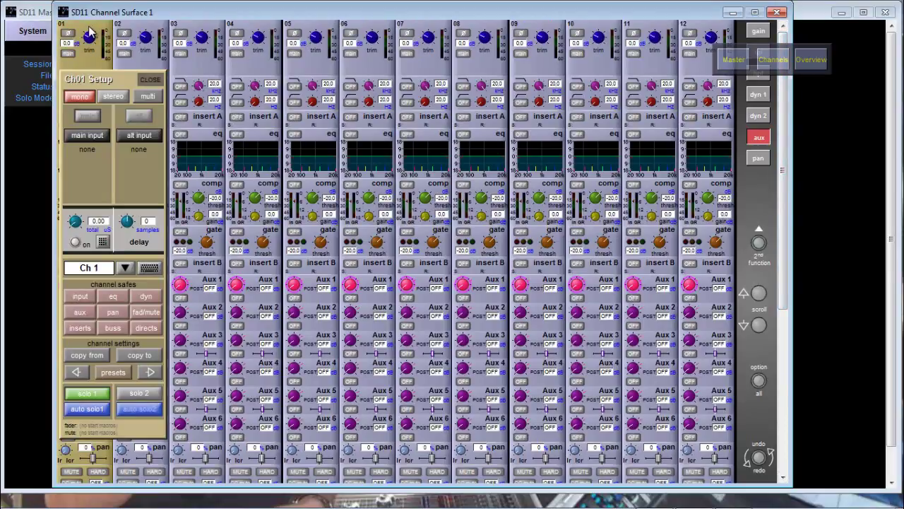
left_click(94, 29)
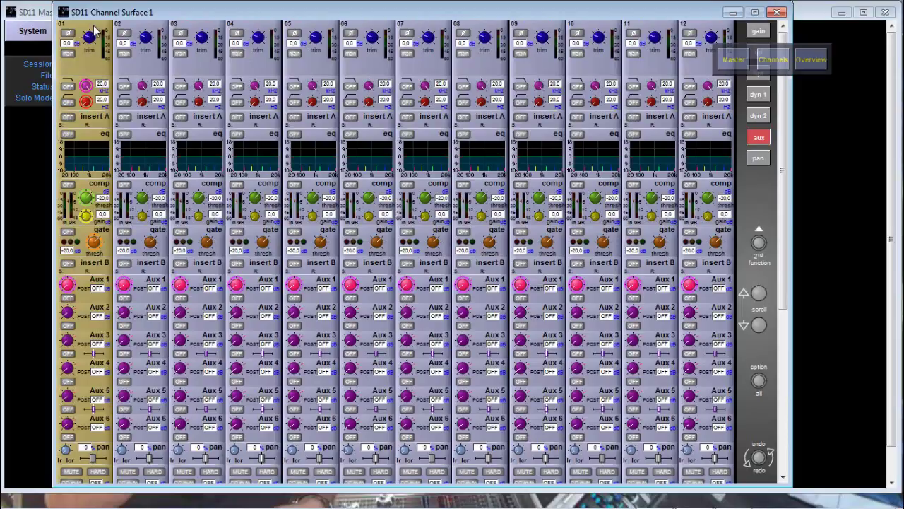
left_click(85, 56)
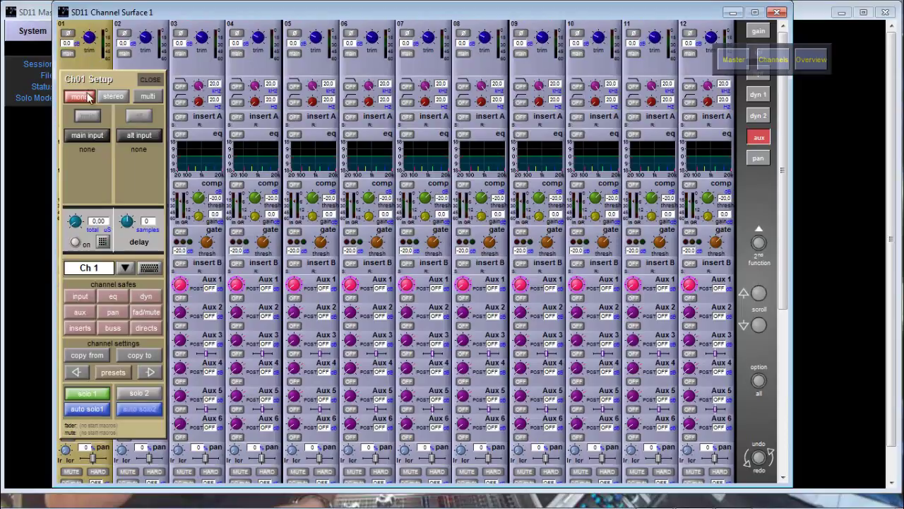
left_click(87, 136)
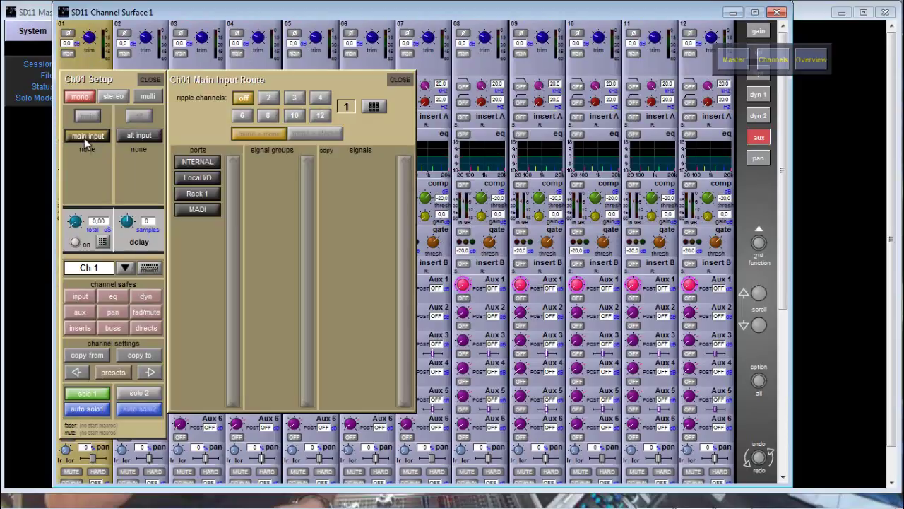
Examine the signal groups offered by the INTERNAL, Local I/O, Rack 1 and MADI input ports
left_click(203, 165)
left_click(203, 178)
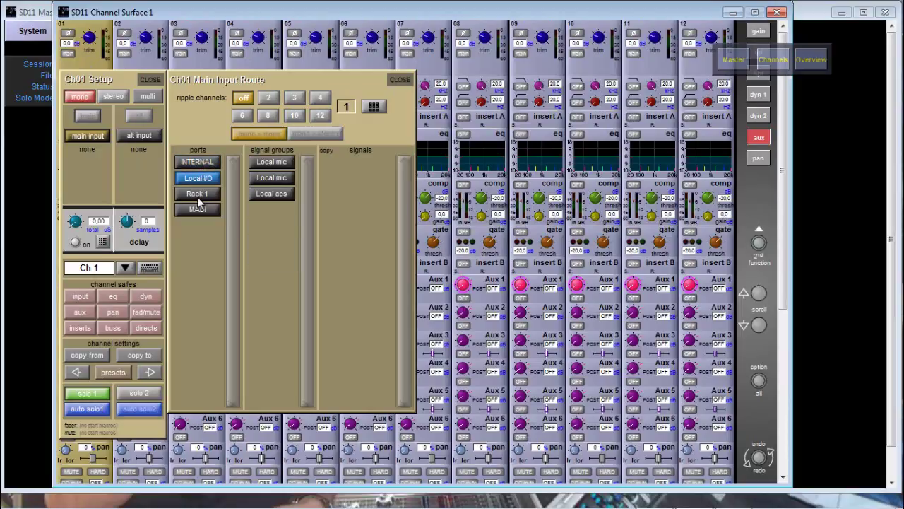
left_click(199, 199)
left_click(197, 209)
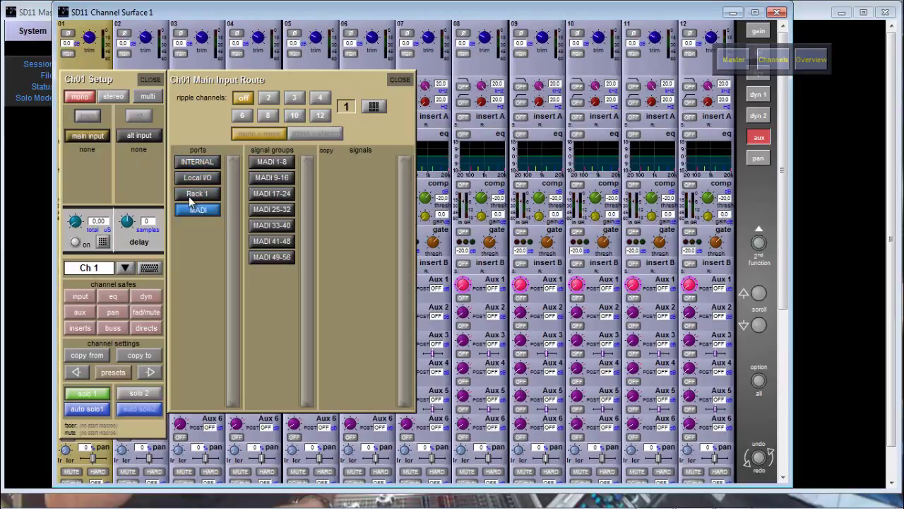
left_click(191, 197)
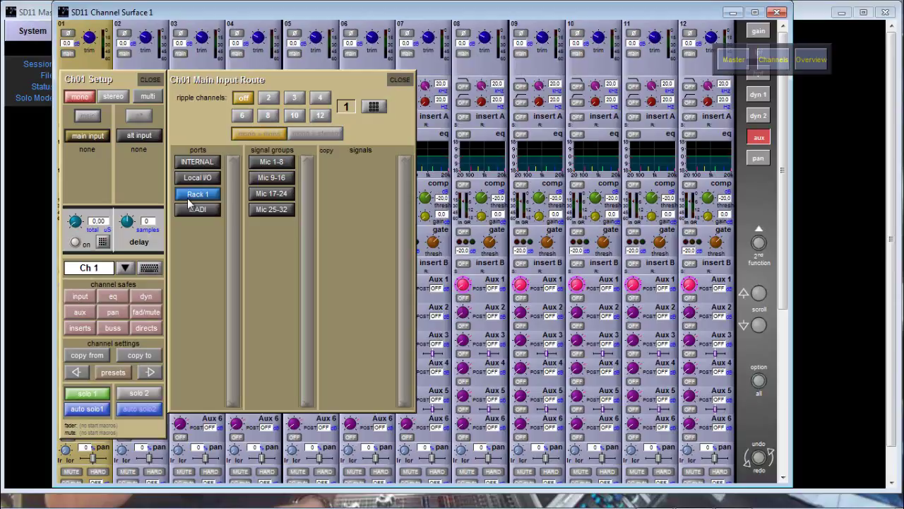
left_click(198, 177)
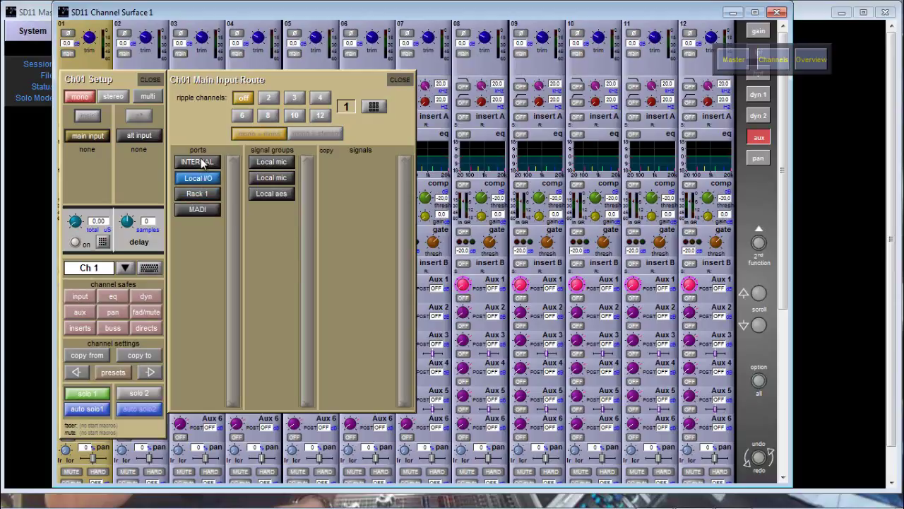
left_click(198, 162)
left_click(199, 194)
left_click(202, 210)
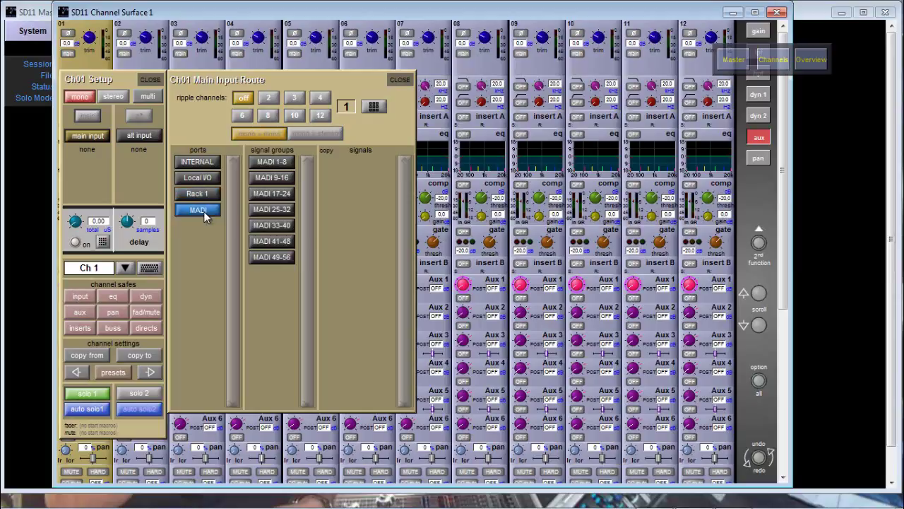
left_click(204, 195)
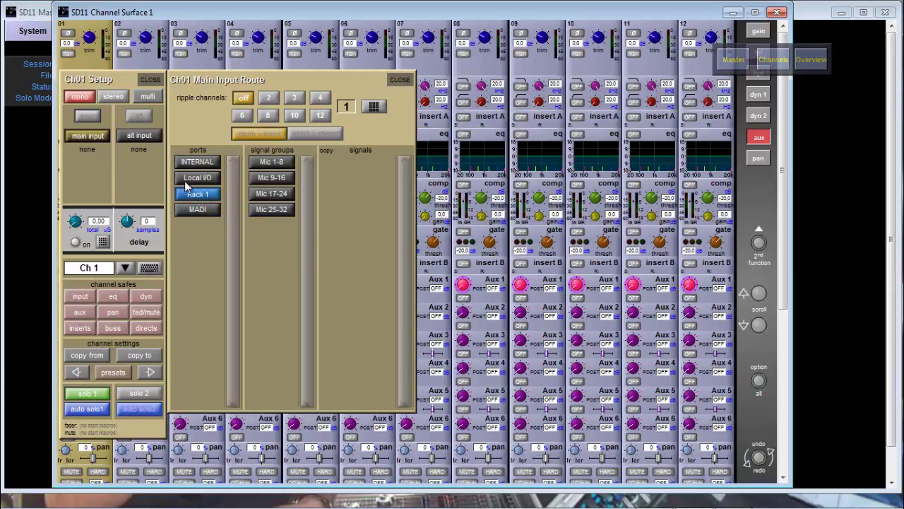
left_click(191, 177)
left_click(196, 164)
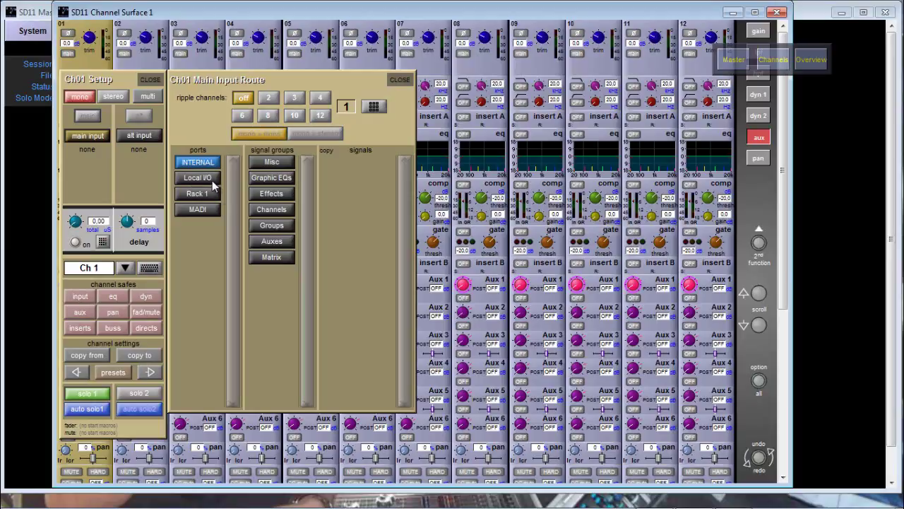
Inspect the signals in the second local mic group and compare Local I/O with the other ports' signal groups
left_click(202, 178)
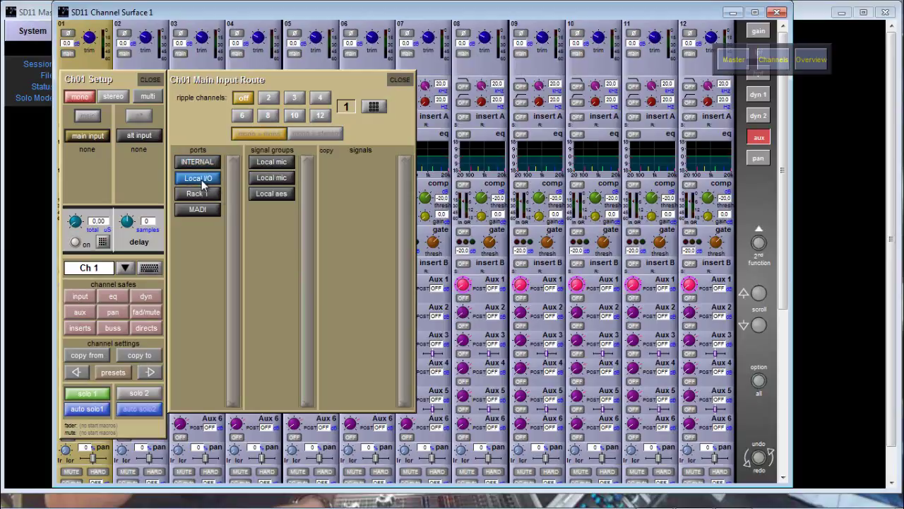
left_click(269, 178)
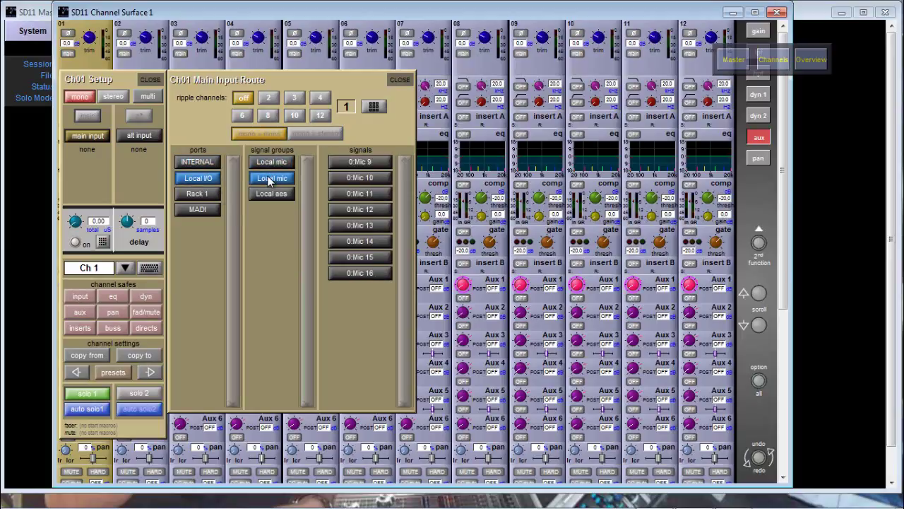
left_click(207, 163)
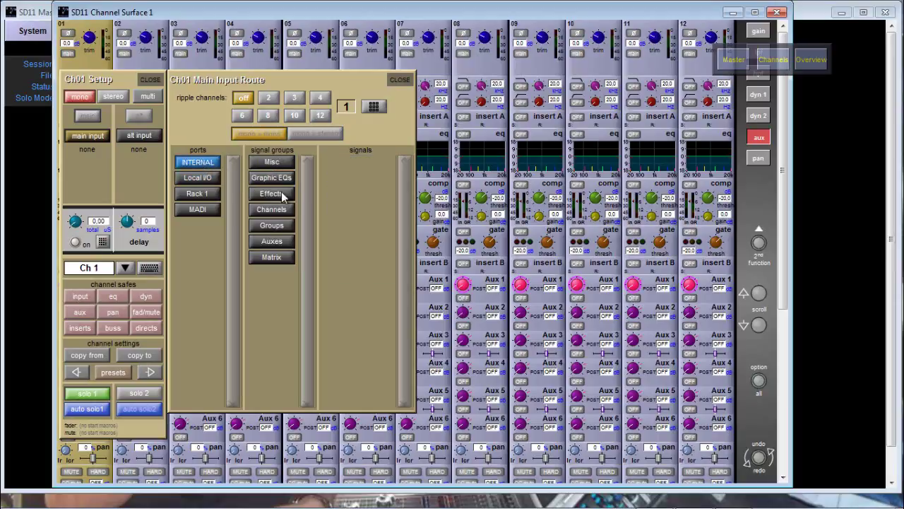
left_click(200, 195)
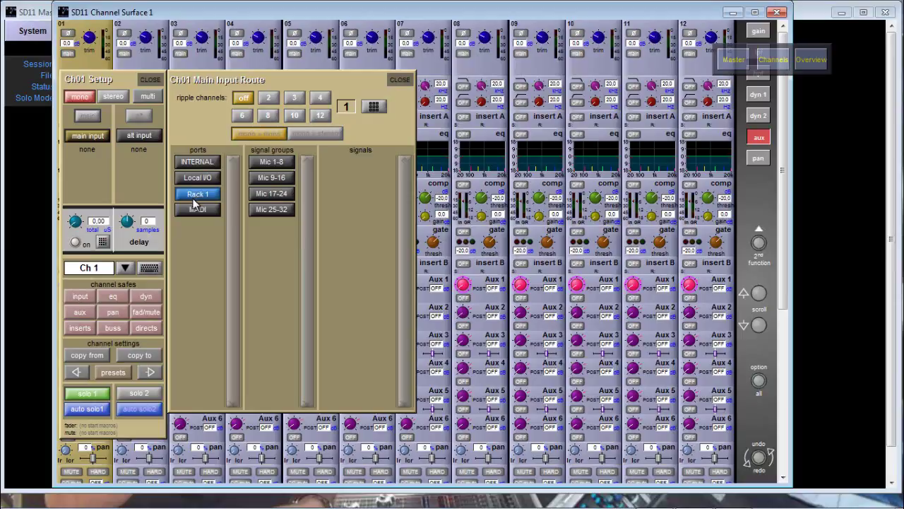
left_click(193, 211)
Route Rack 1's 1:Mic 1 to channel 1's main input, briefly trying 1:Mic 2 in its place
left_click(200, 200)
left_click(269, 165)
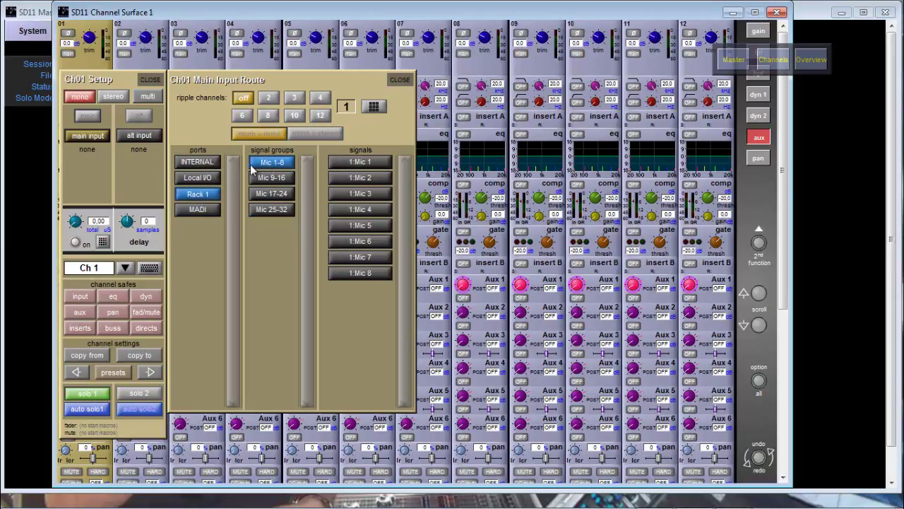
left_click(369, 163)
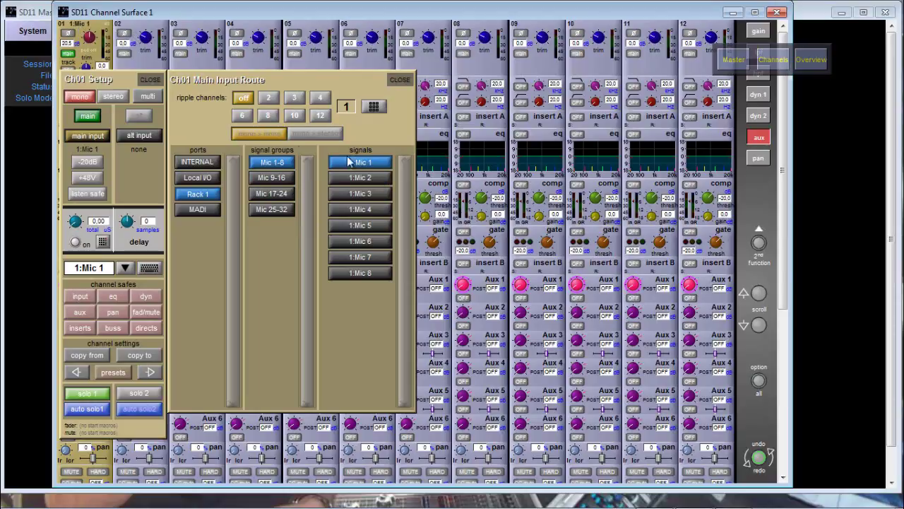
left_click(377, 183)
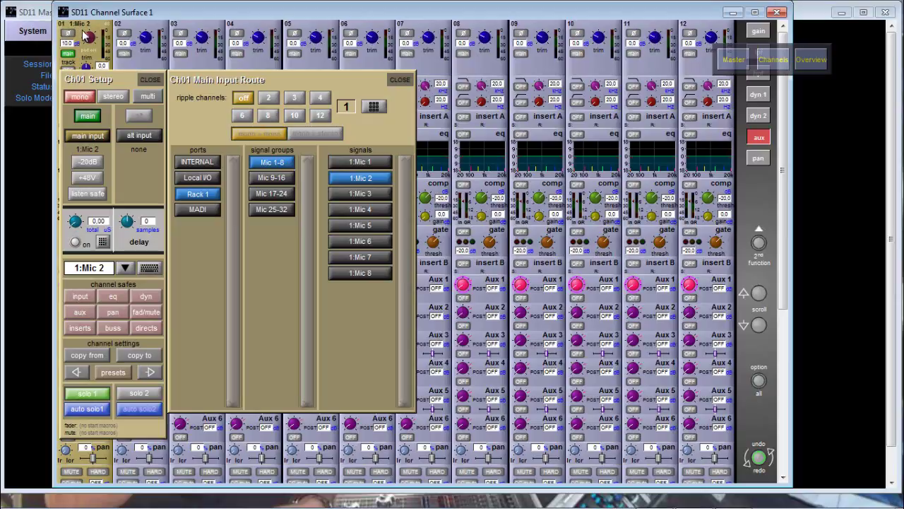
left_click(360, 163)
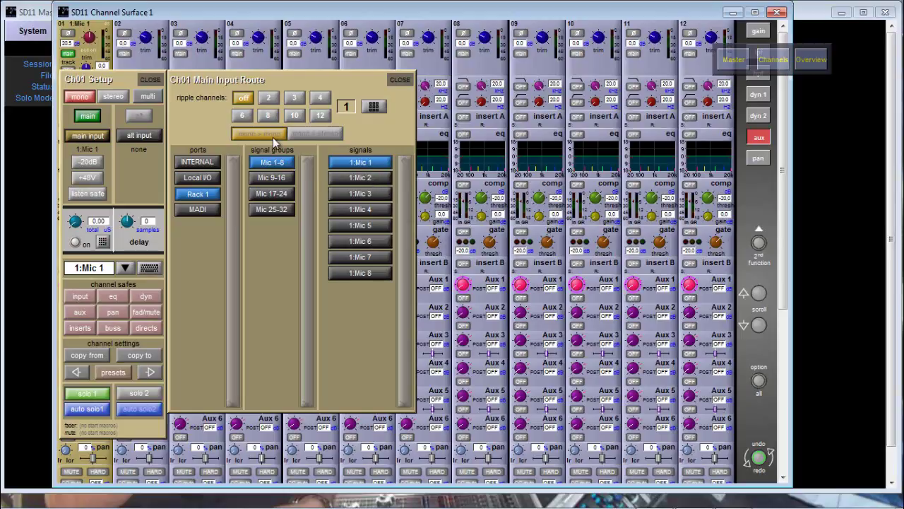
Ripple the main input routing across 32 channels starting from 1:Mic 1, and close the routing and channel setup
left_click(348, 108)
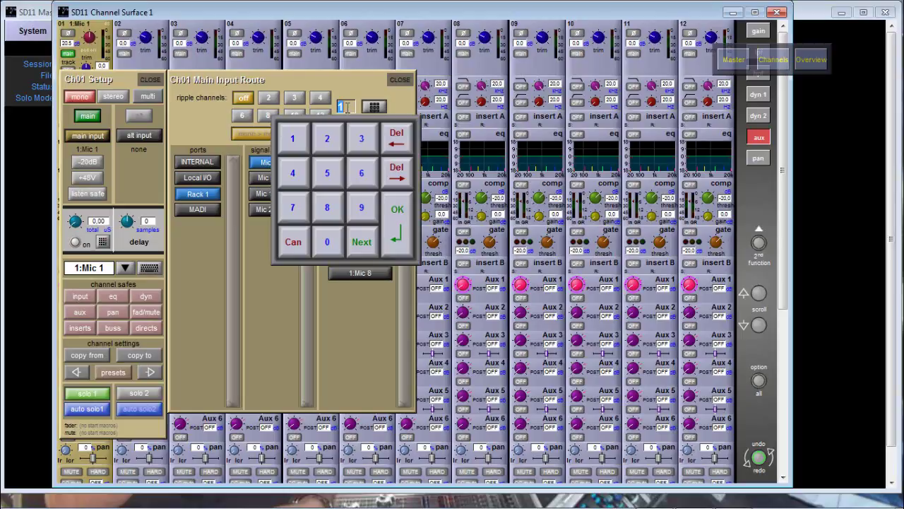
left_click(362, 140)
left_click(327, 139)
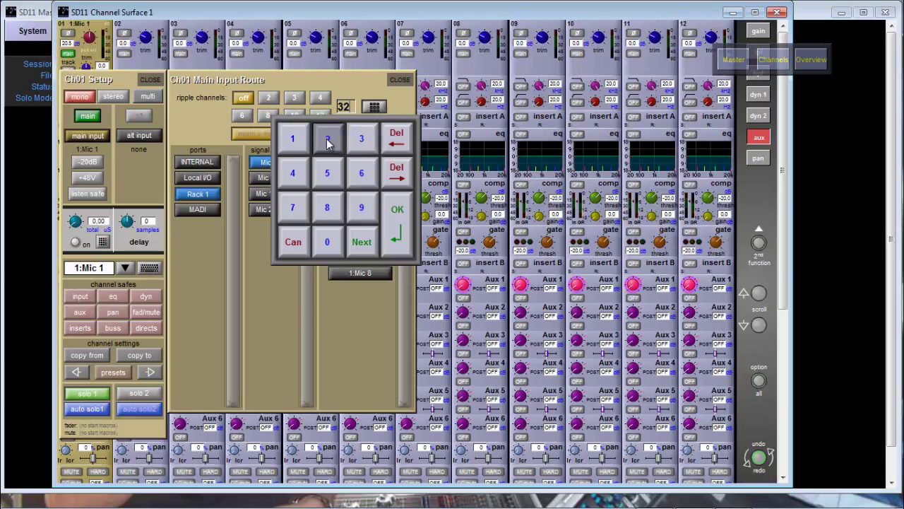
left_click(395, 229)
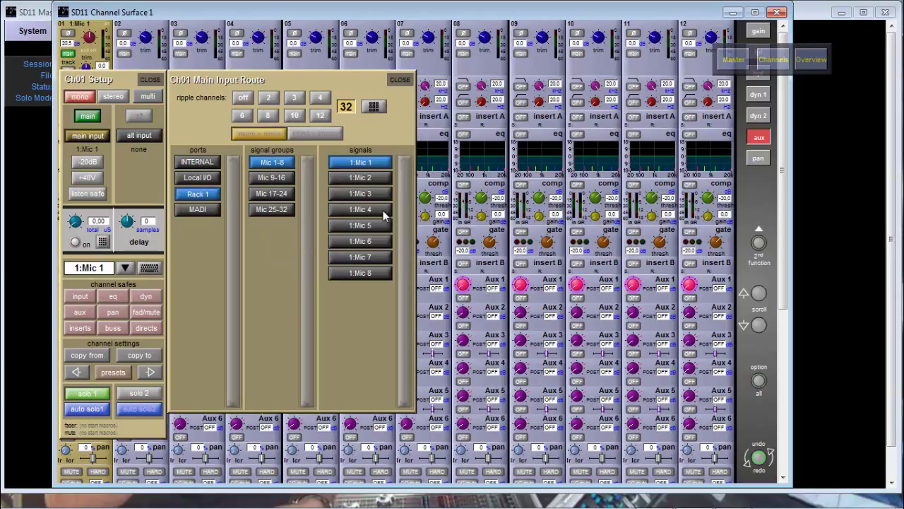
left_click(361, 163)
left_click(361, 163)
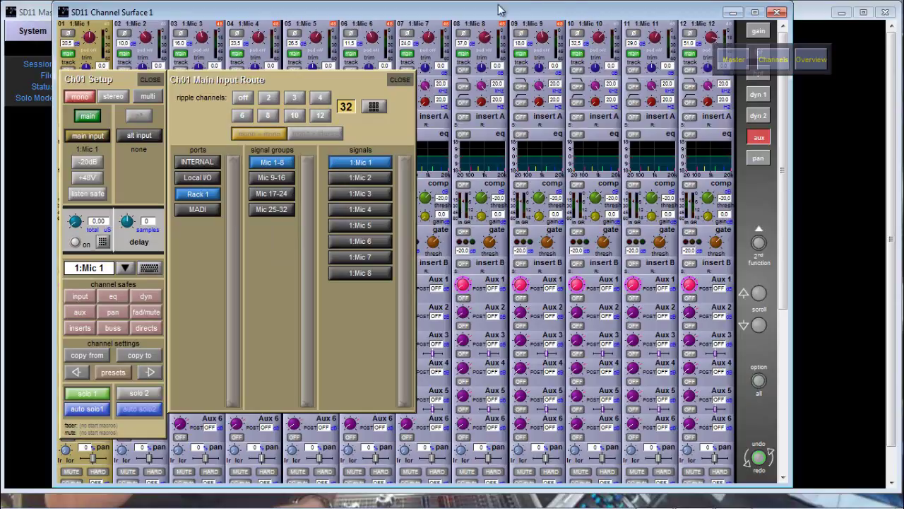
left_click(400, 80)
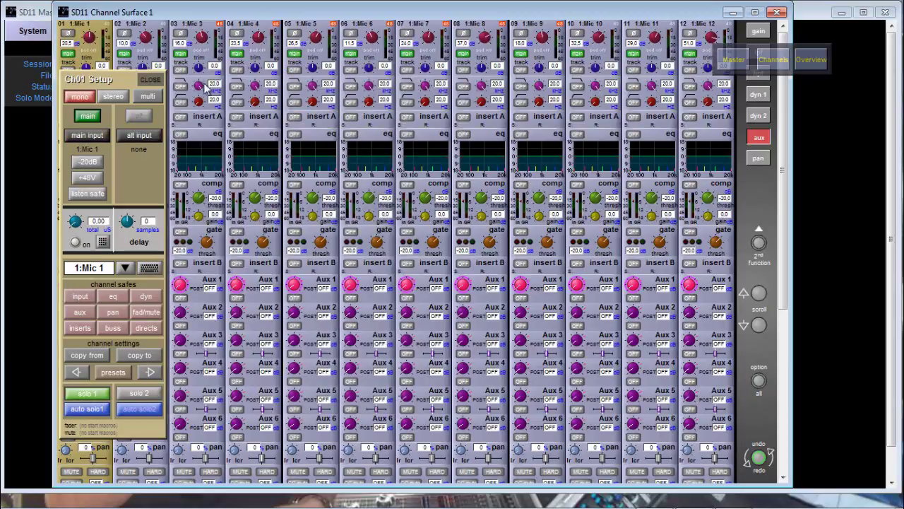
left_click(162, 80)
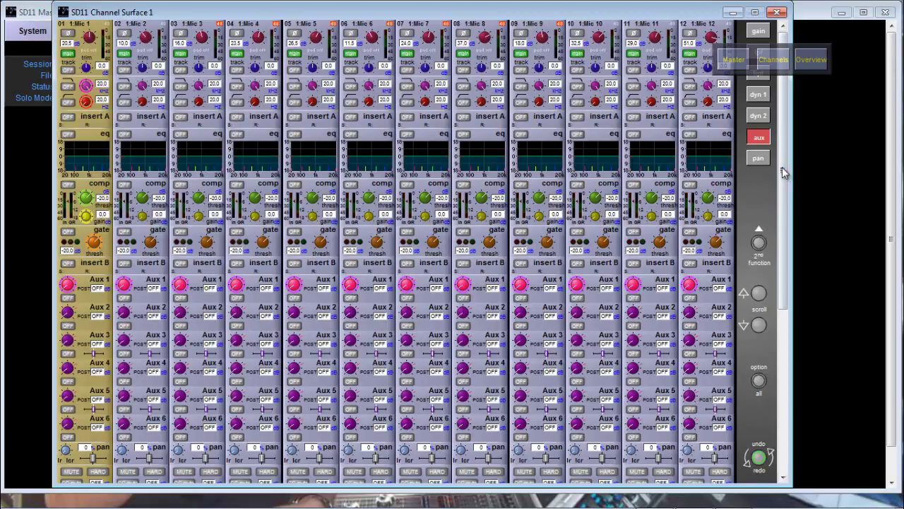
Show the control groups and master fader bank of layer 1
left_click_drag(782, 166, 769, 401)
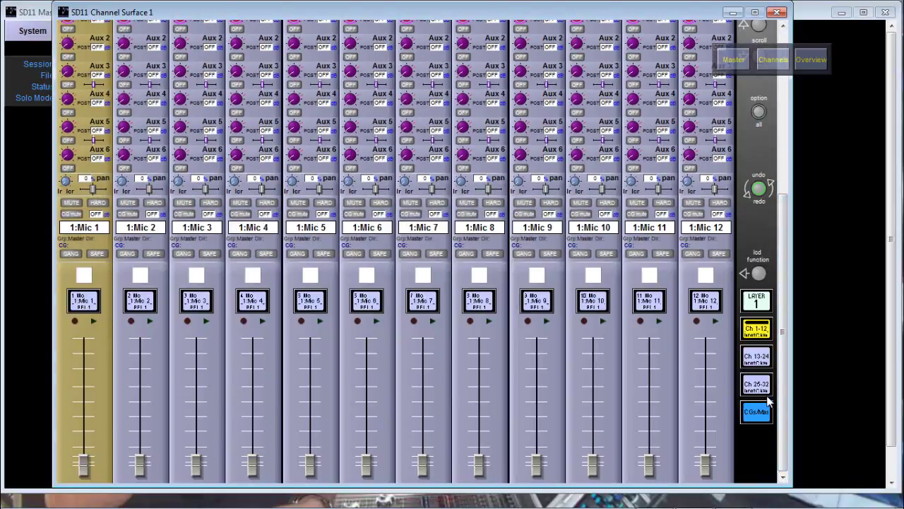
left_click(758, 413)
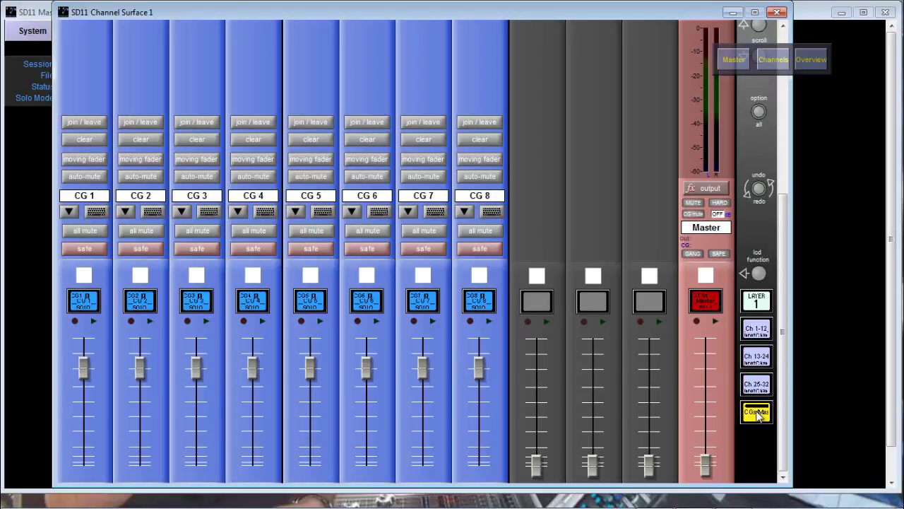
left_click(759, 304)
left_click(759, 305)
left_click(756, 329)
left_click(757, 412)
Set the LCD function to Join CG and select CG 1 as the control group whose members are assigned
left_click(757, 275)
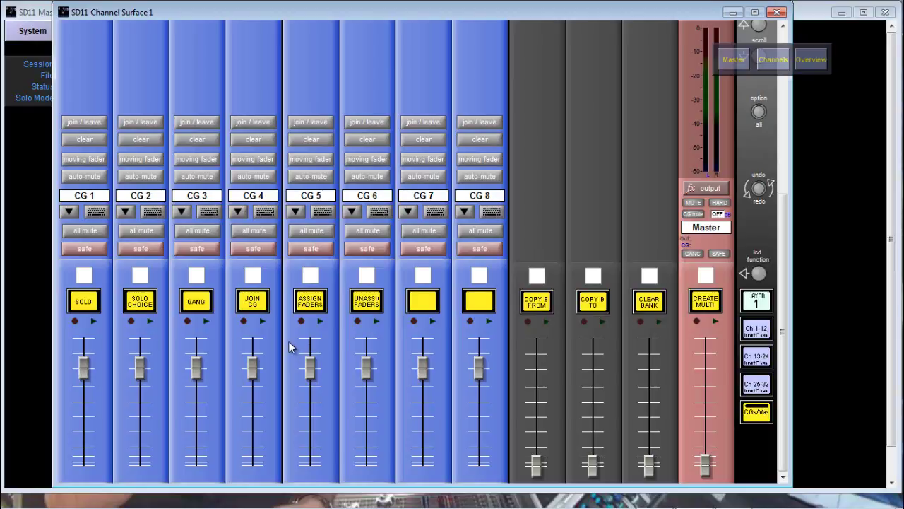
left_click(251, 309)
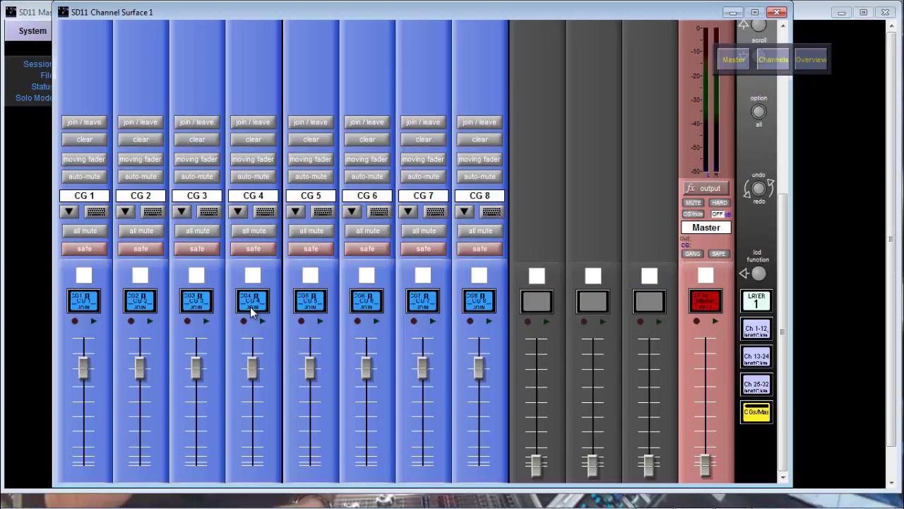
left_click(758, 275)
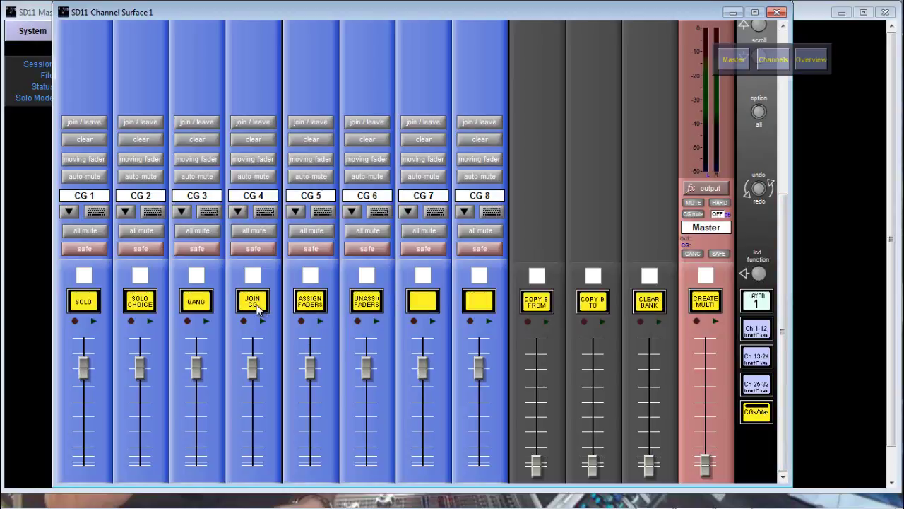
left_click(257, 308)
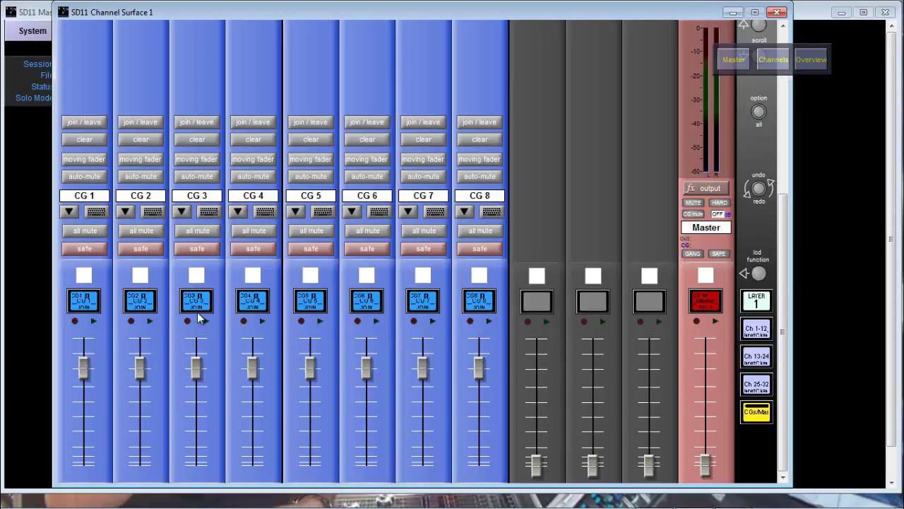
left_click(87, 310)
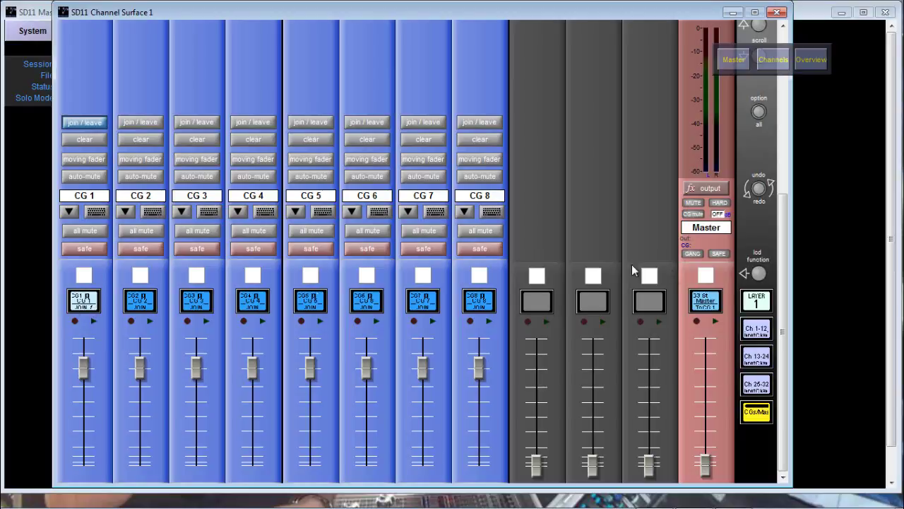
Assign channels 1 to 10 (1:Mic 1 to 1:Mic 10) to control group CG 1
left_click(757, 329)
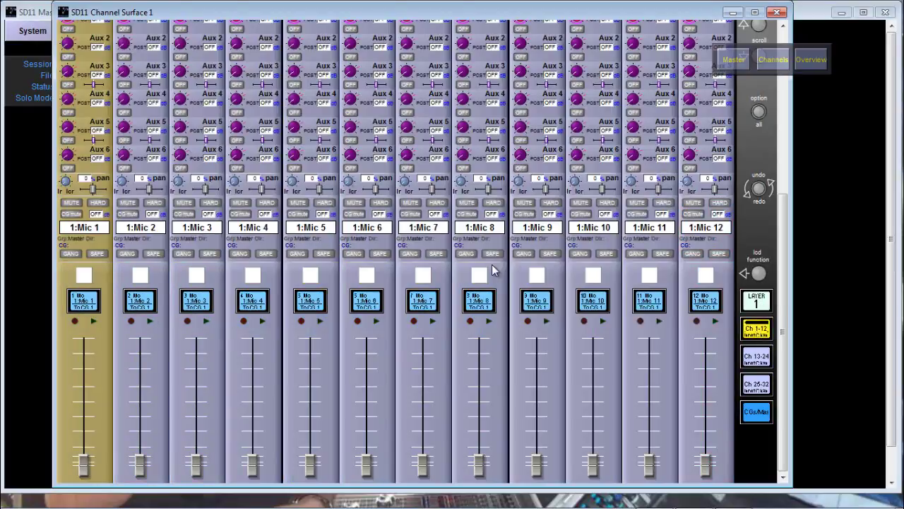
left_click(95, 304)
left_click(132, 309)
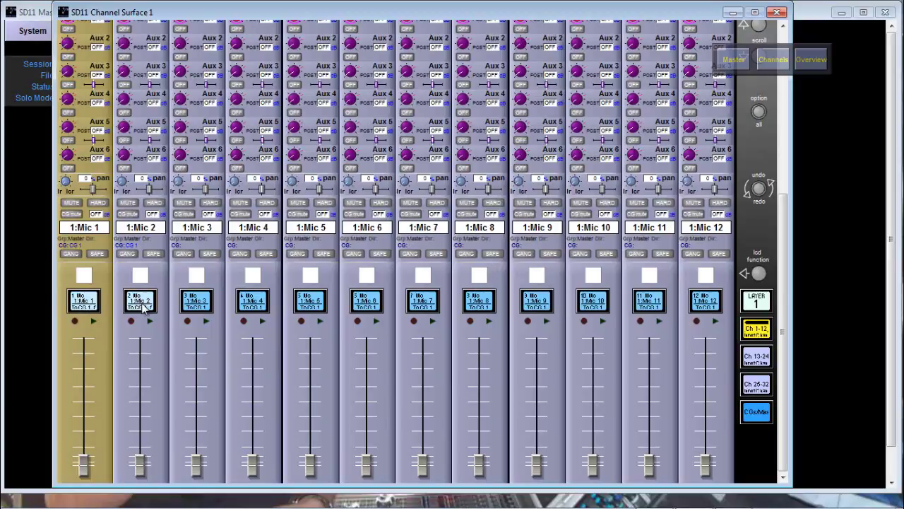
left_click(204, 309)
left_click(265, 309)
left_click(321, 309)
left_click(378, 309)
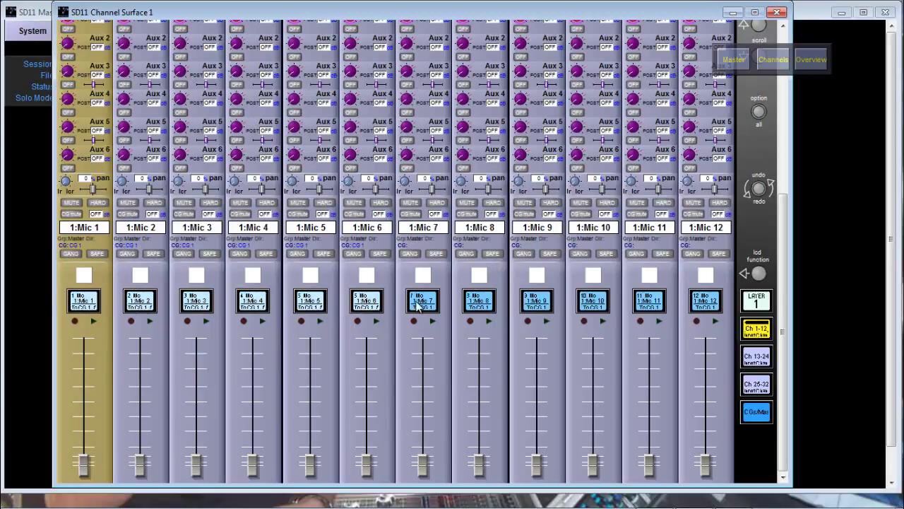
left_click(432, 309)
left_click(488, 305)
left_click(543, 309)
left_click(592, 310)
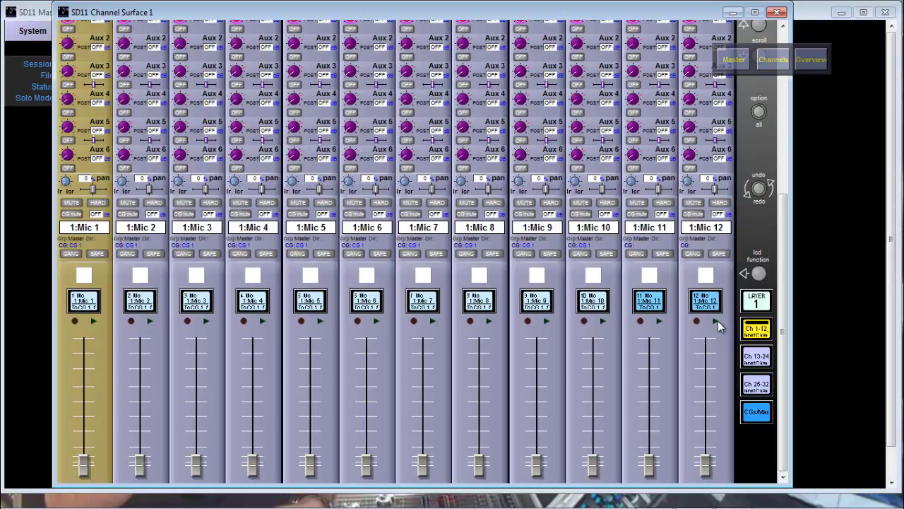
Return to the control groups and master bank, leave Join CG mode and set the LCD function to Solo
left_click(755, 420)
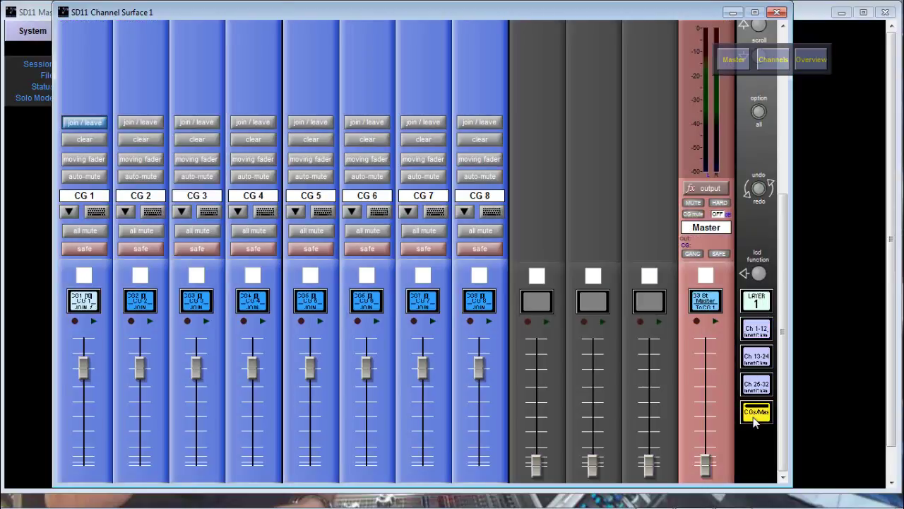
left_click(760, 275)
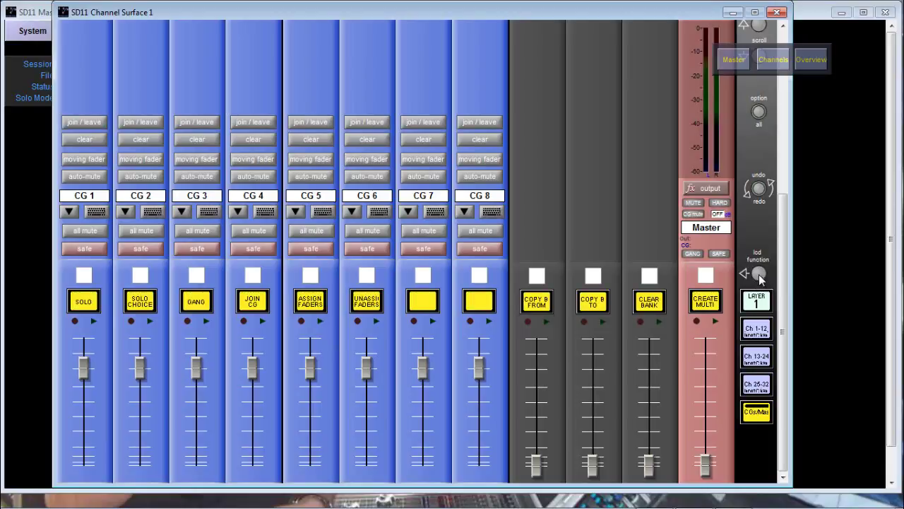
left_click(252, 302)
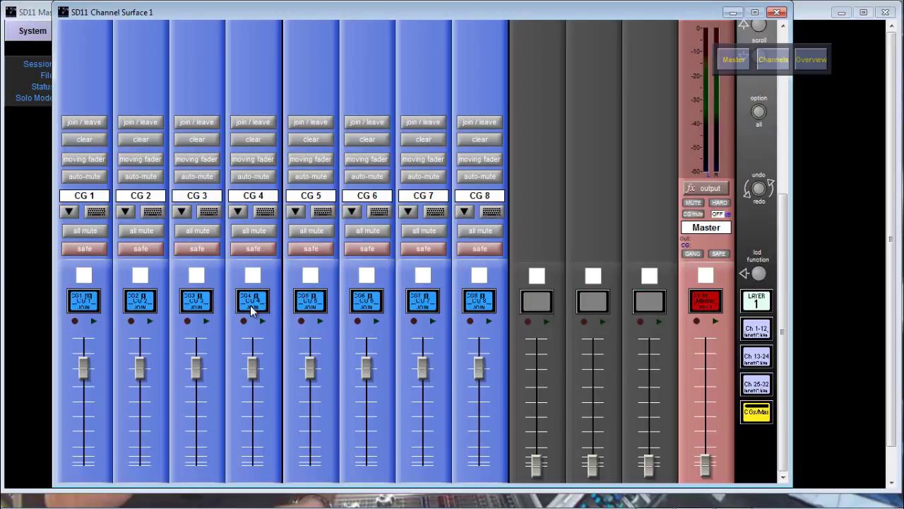
left_click(758, 276)
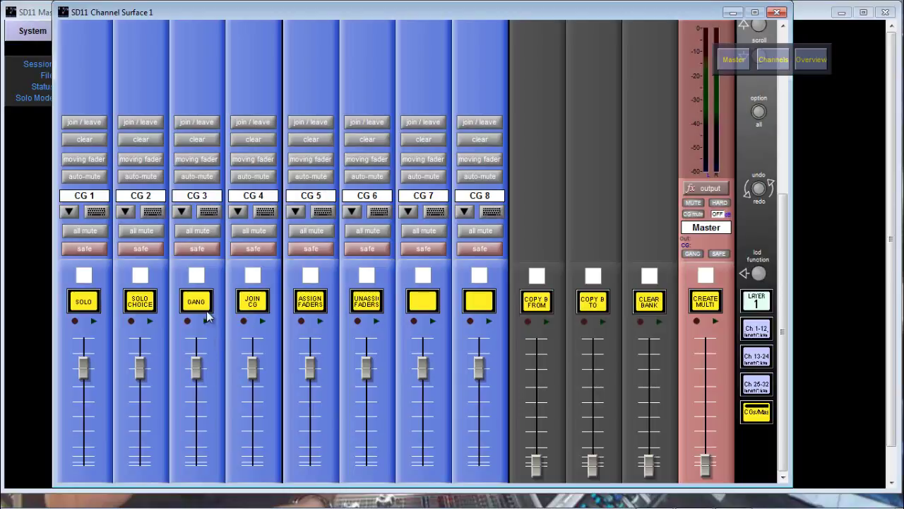
left_click(82, 303)
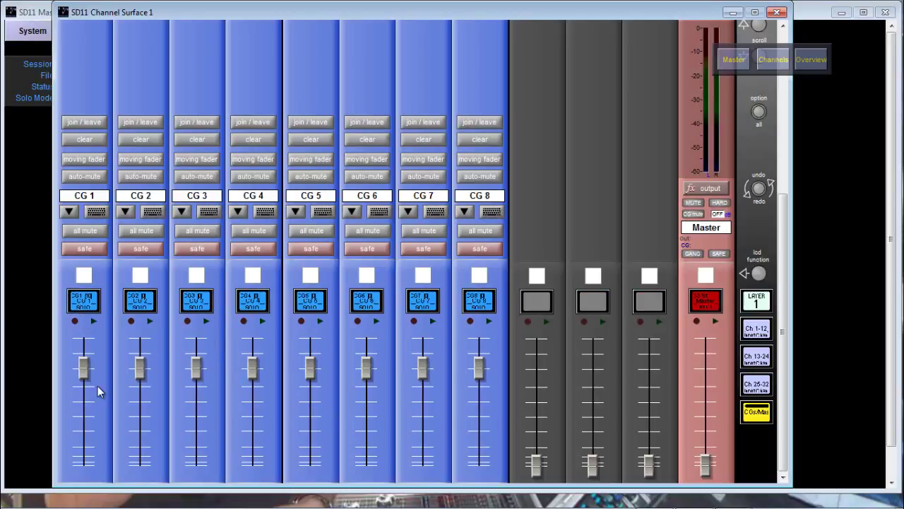
Try the solos of CG 1 and CG 2, then solo CG 1 and check its effect on the channel 1-12 bank
left_click(87, 311)
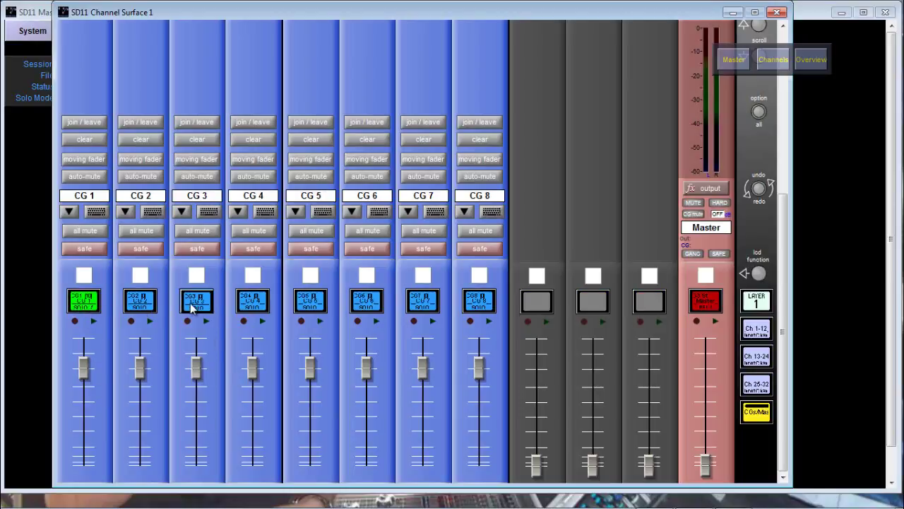
left_click(94, 304)
left_click(142, 304)
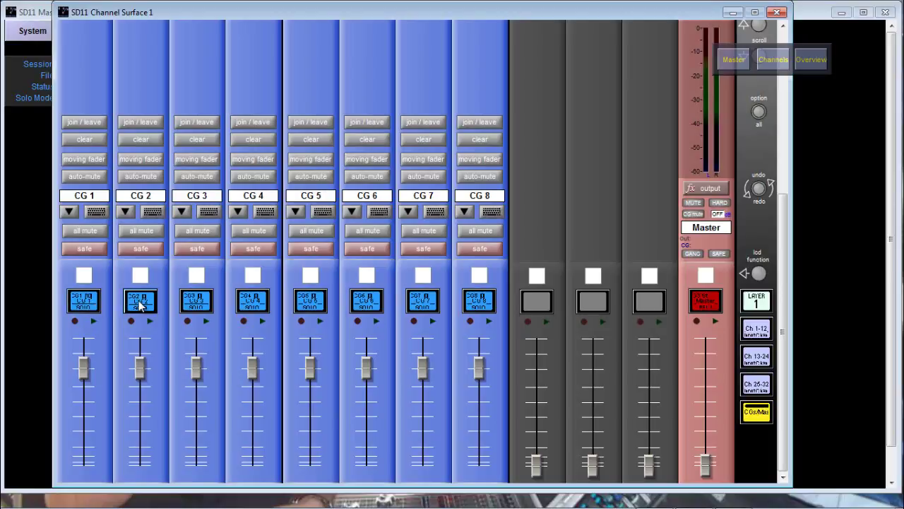
left_click(141, 304)
left_click(155, 308)
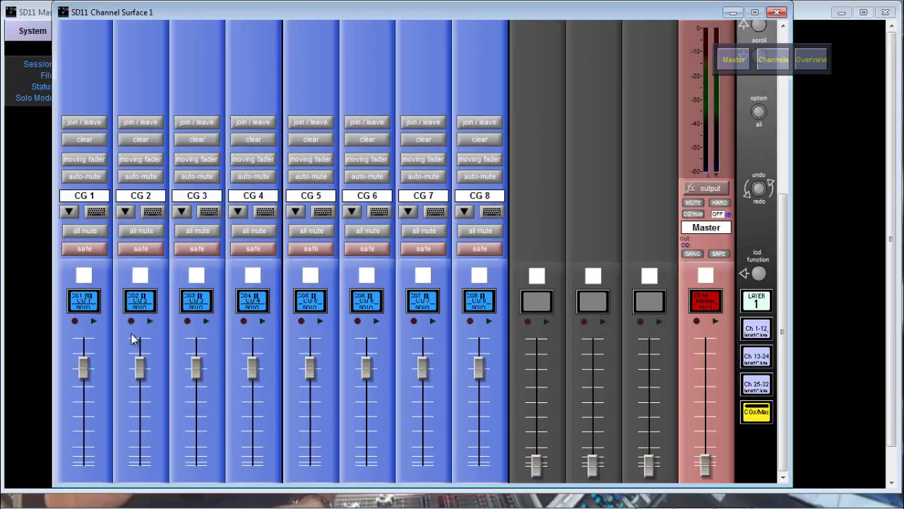
left_click(79, 300)
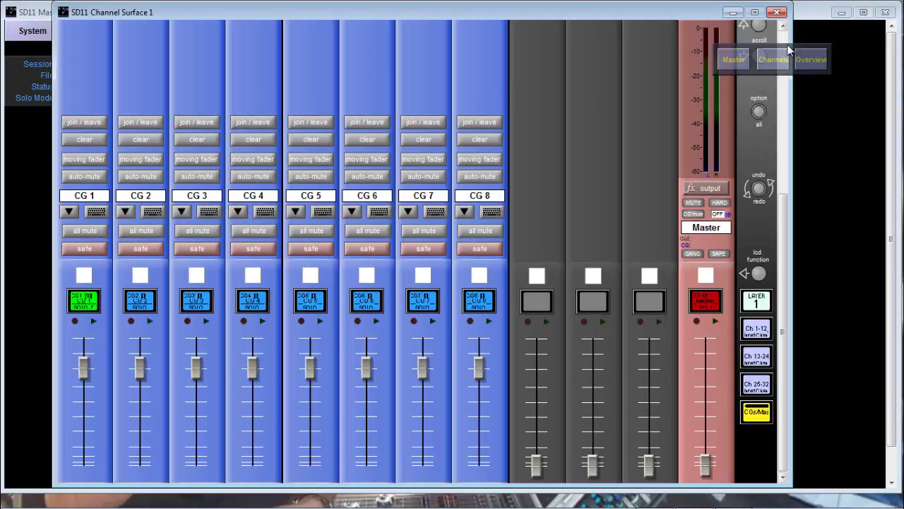
left_click(756, 329)
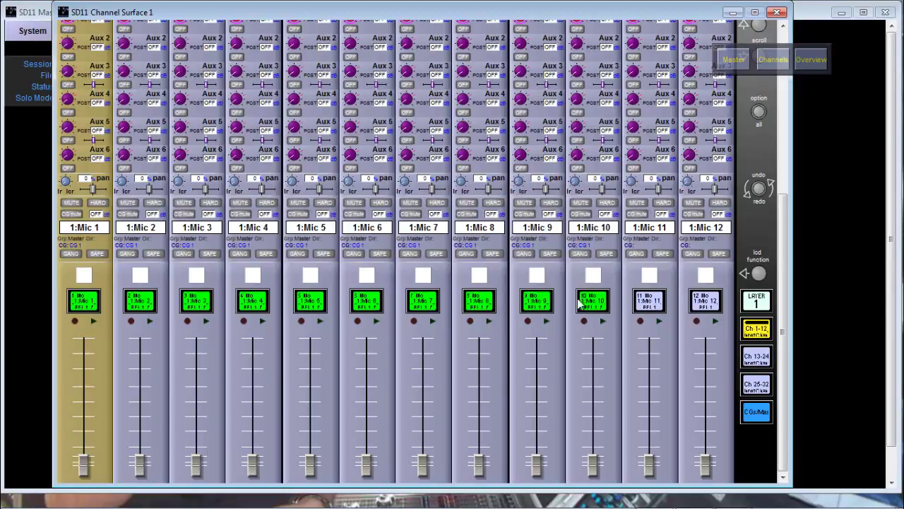
left_click(756, 412)
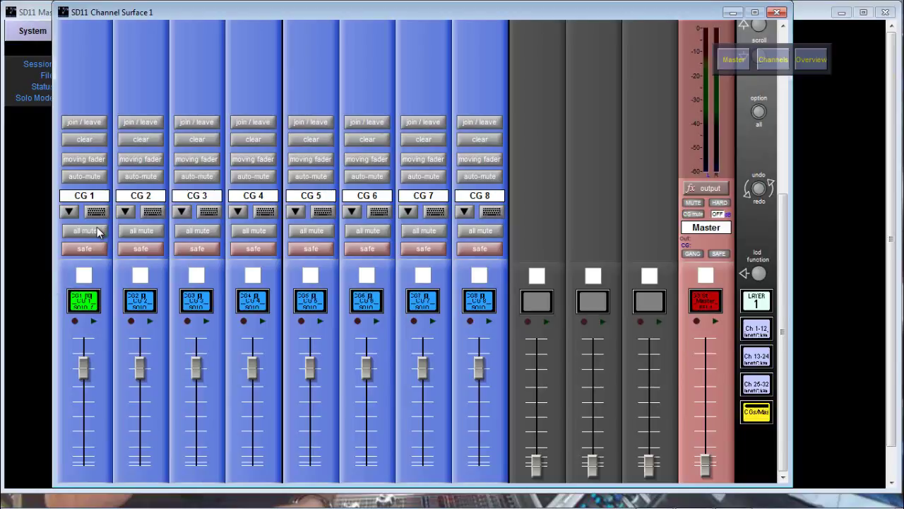
Decline clearing all members from CG 1 and cycle its fader mode to mute only
left_click(84, 138)
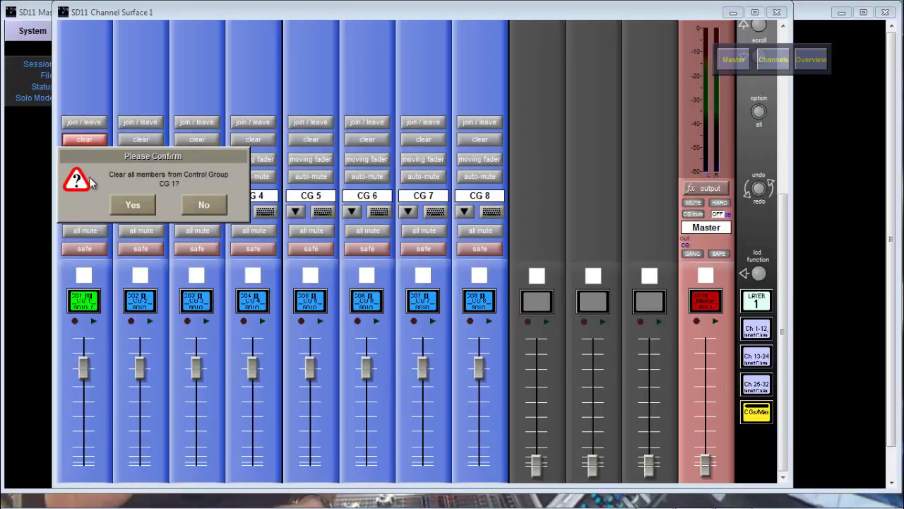
left_click(204, 205)
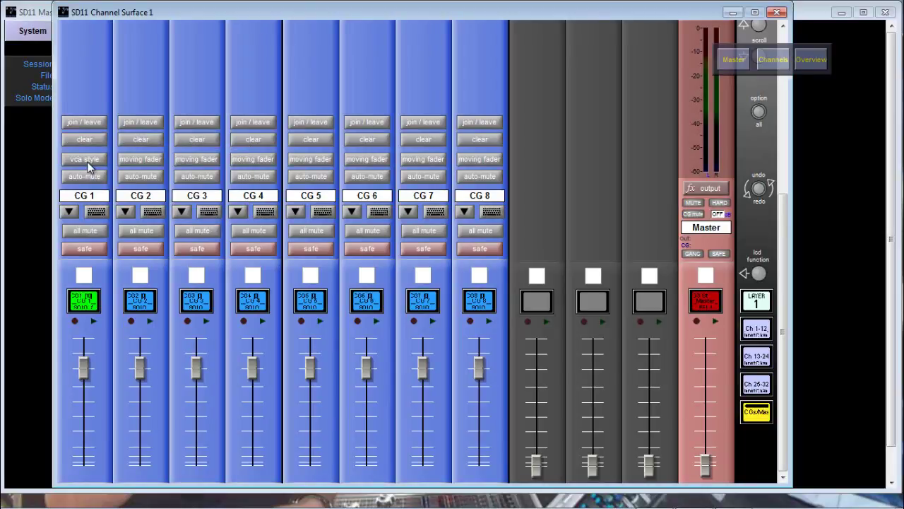
left_click(91, 161)
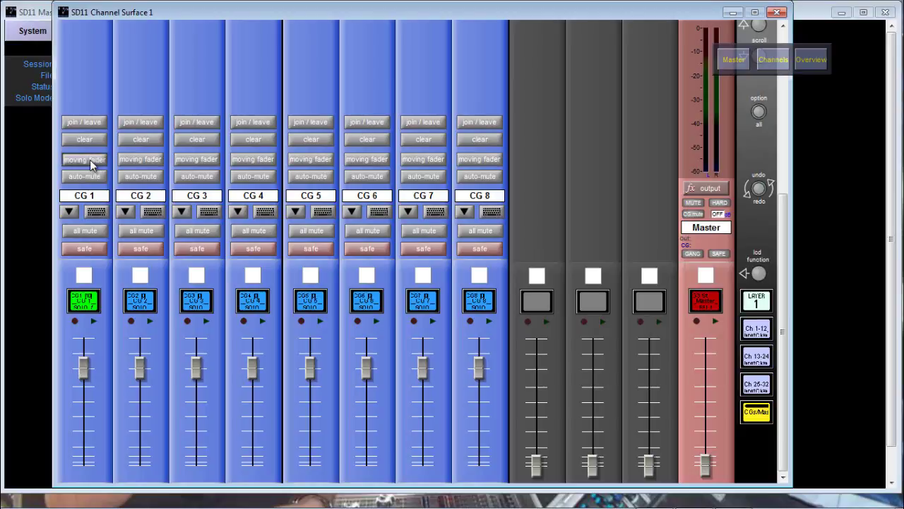
left_click(90, 160)
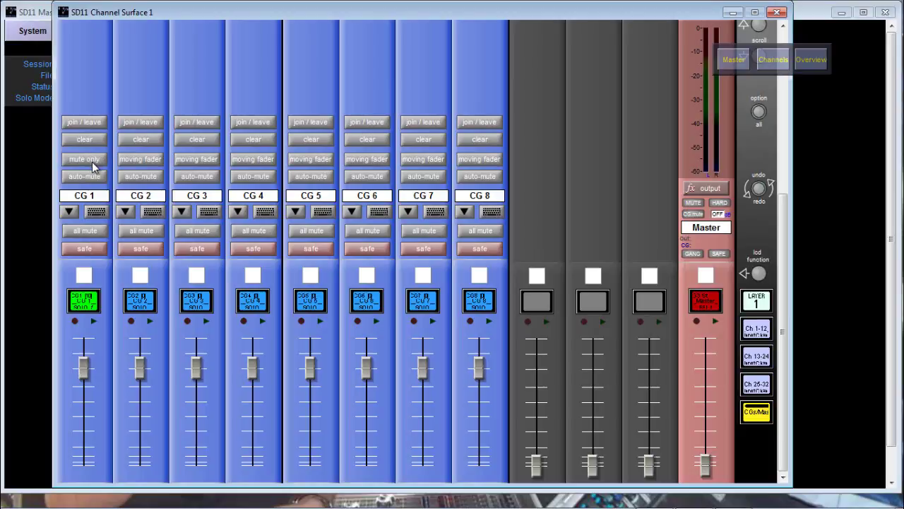
left_click(93, 163)
left_click(96, 167)
Take CG 1 out of solo and mute all of its members, toggling the group mute on and off
left_click(90, 305)
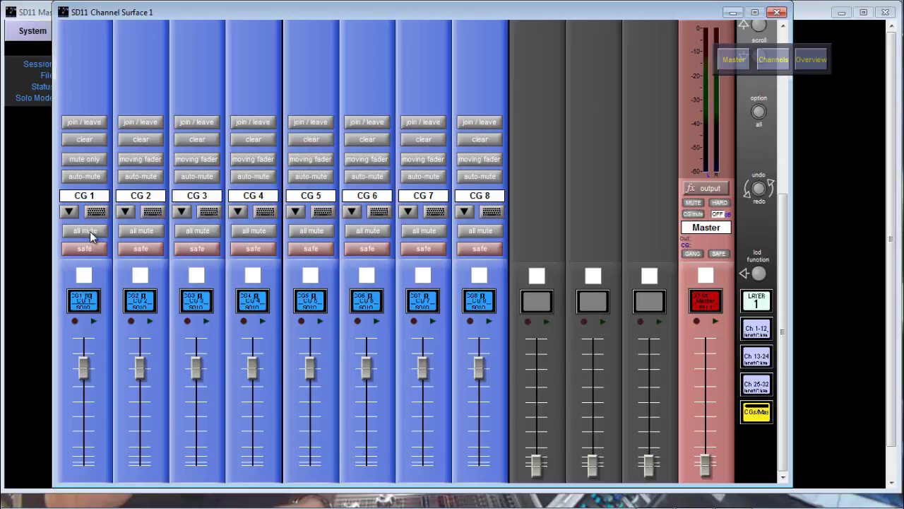
left_click(85, 278)
left_click(85, 278)
left_click(85, 279)
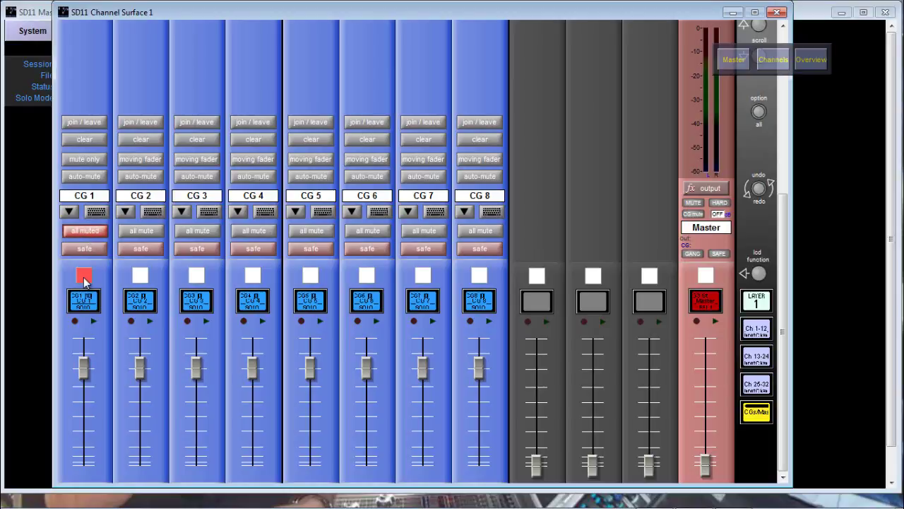
left_click(85, 278)
left_click(84, 278)
Cycle CG 1's mode back to moving fader, trying its fader along the way
left_click(79, 162)
left_click(87, 164)
mouse_move(83, 378)
left_mouse_down()
mouse_move(83, 452)
mouse_move(101, 375)
mouse_move(89, 398)
mouse_move(84, 369)
mouse_move(83, 460)
mouse_move(85, 383)
left_mouse_up()
left_click_drag(83, 373, 100, 387)
left_click(82, 160)
mouse_move(85, 369)
left_mouse_down()
mouse_move(81, 464)
mouse_move(85, 382)
left_mouse_up()
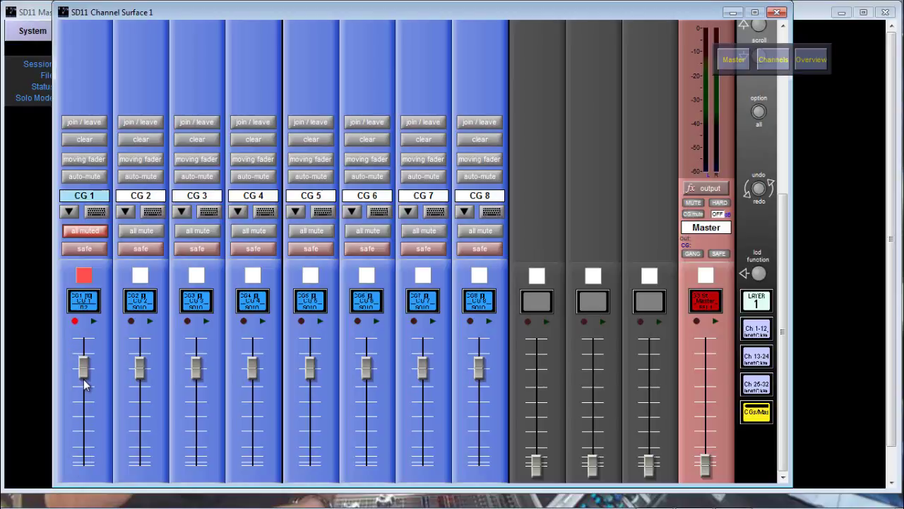
Raise the faders of channels 1 to 6 to about -2, -13, 10, -9, -3 and 9 dB
left_click(755, 328)
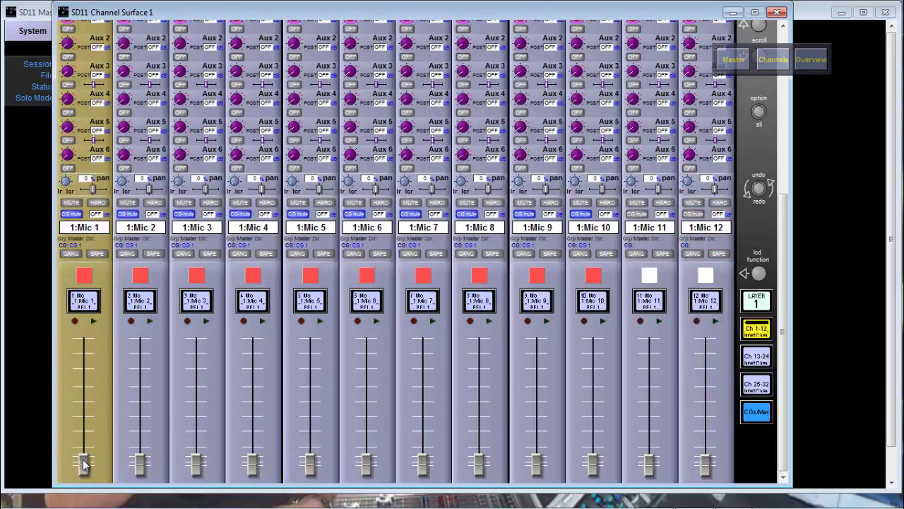
left_click_drag(82, 463, 83, 374)
left_click_drag(140, 462, 154, 383)
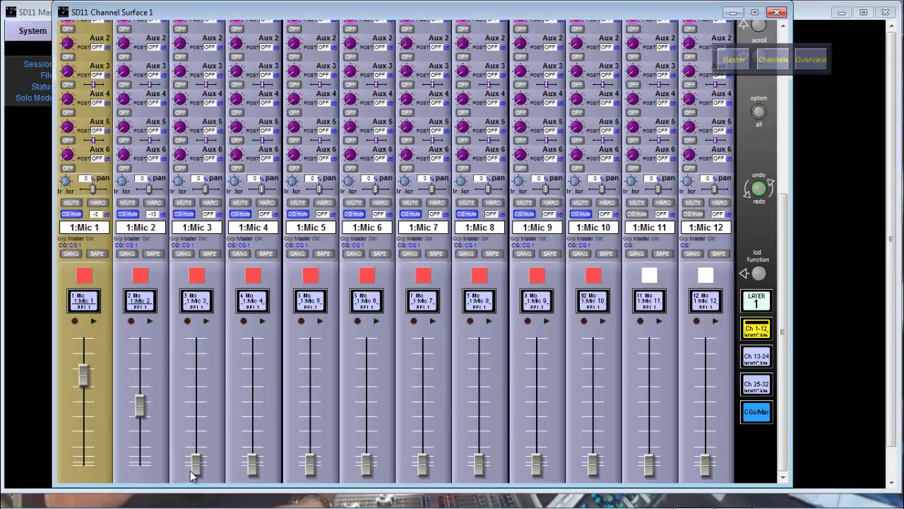
left_click_drag(196, 462, 210, 290)
left_click(259, 423)
left_click_drag(259, 423, 254, 399)
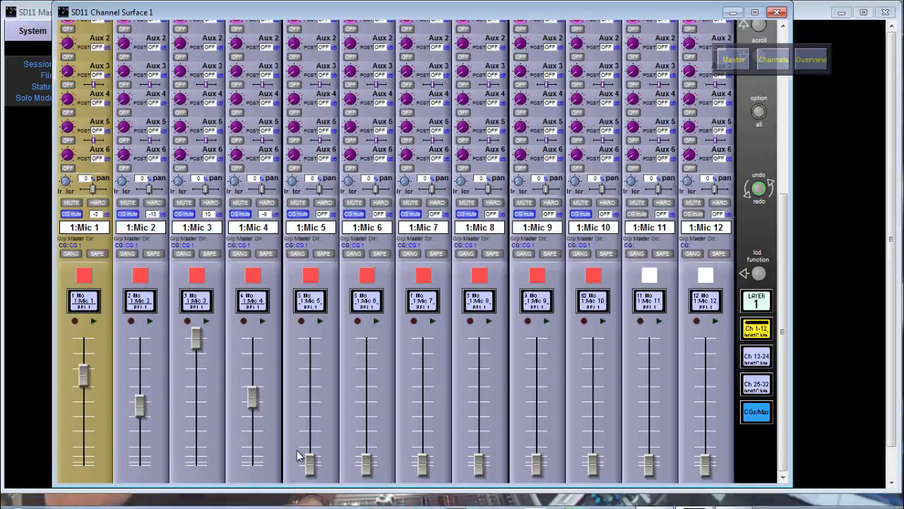
left_click_drag(309, 462, 309, 378)
left_click_drag(366, 463, 366, 342)
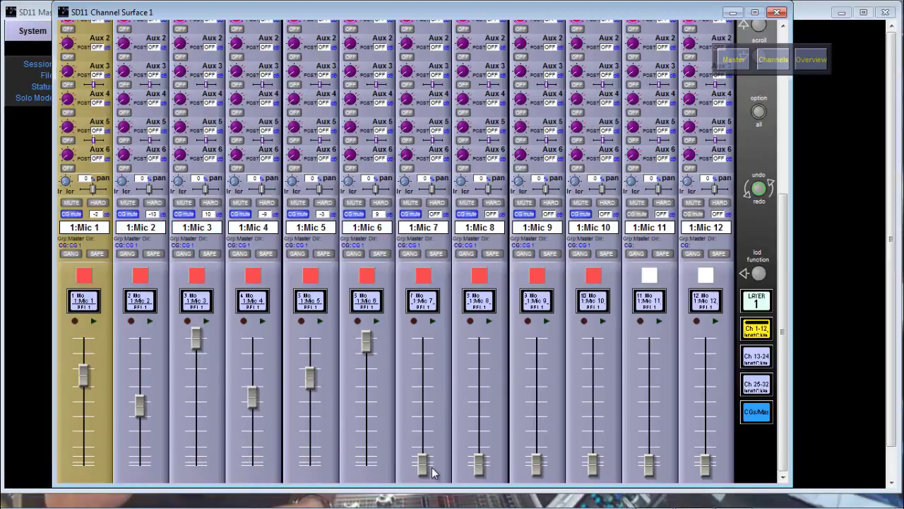
Raise the faders of channels 7 to 11 to about -5, -10, -6, -1 and 0 dB
left_click_drag(423, 462, 423, 387)
left_click_drag(479, 463, 479, 400)
left_click(537, 462)
left_click_drag(537, 463, 537, 387)
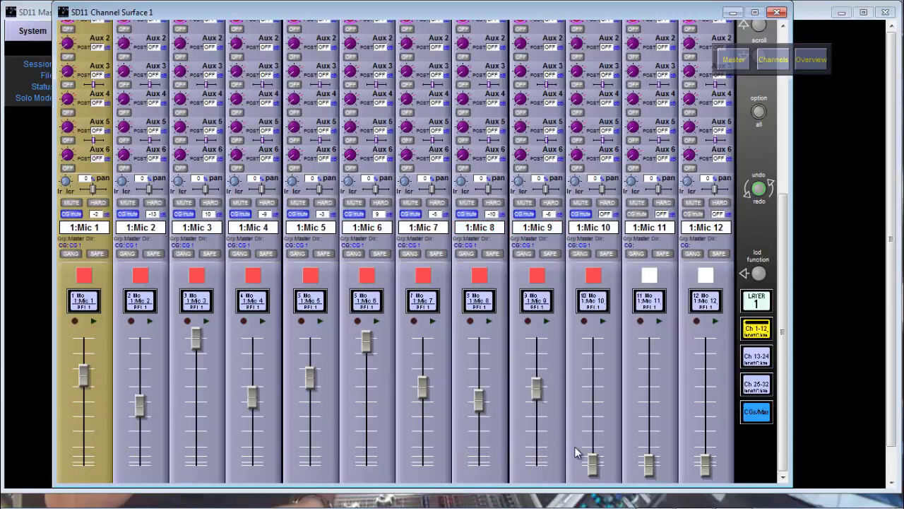
left_click_drag(593, 463, 593, 371)
left_click_drag(648, 463, 663, 335)
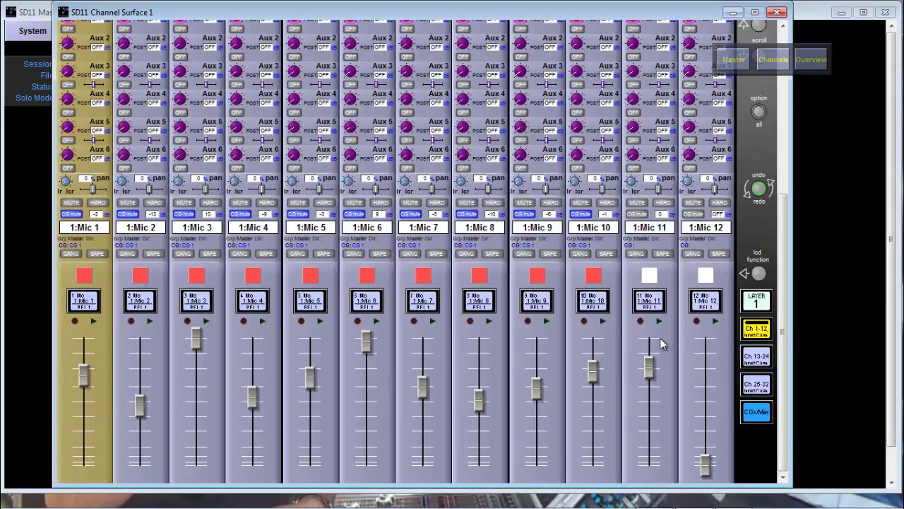
Return to the control groups bank and lower CG 1's fader to below the middle of its travel
left_click(756, 414)
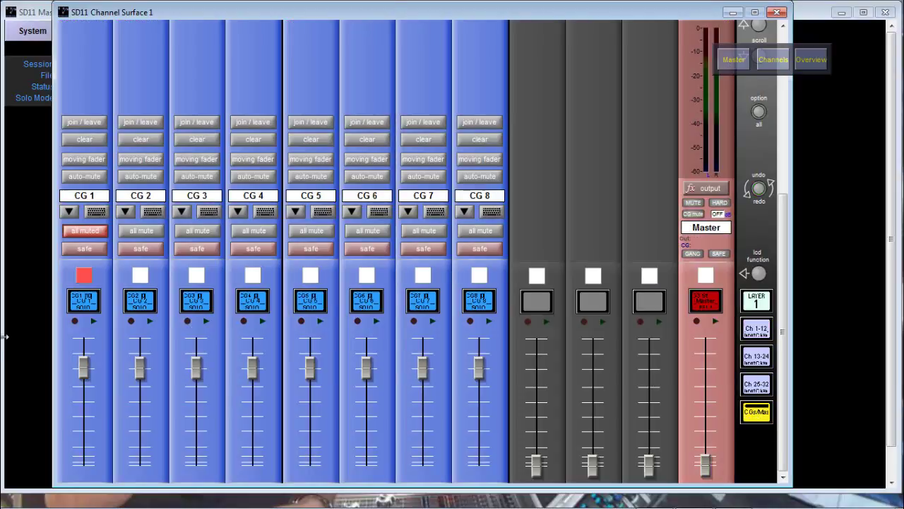
left_click_drag(83, 368, 81, 432)
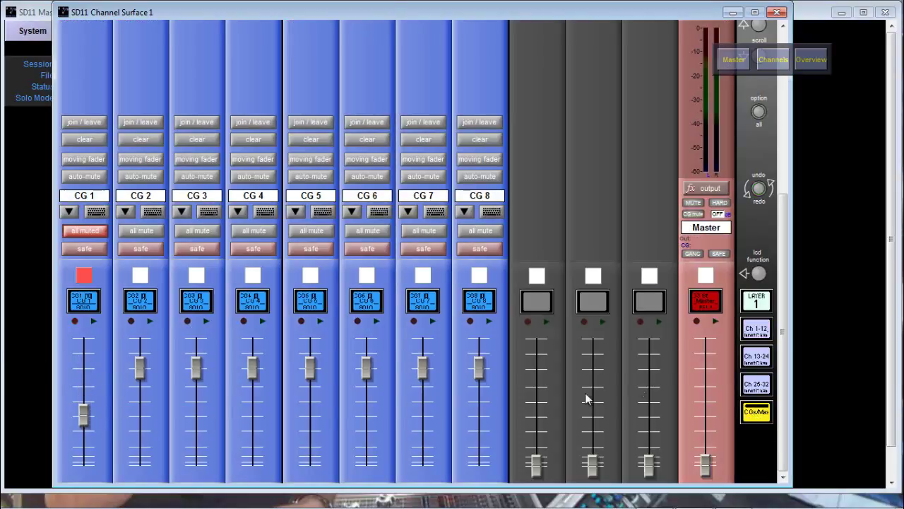
Check channels 1 to 12 under the CG 1 mute, and unmute CG 1 in the control groups bank
left_click(756, 330)
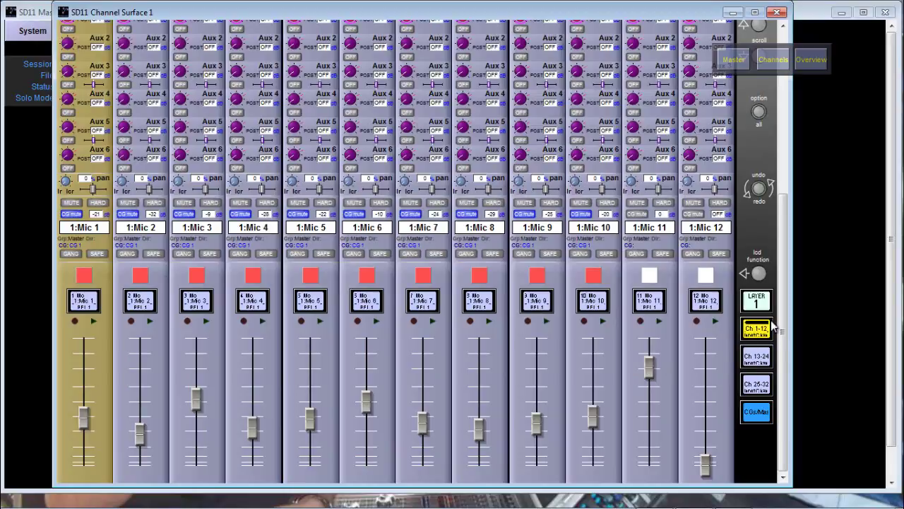
left_click(758, 416)
left_click(84, 277)
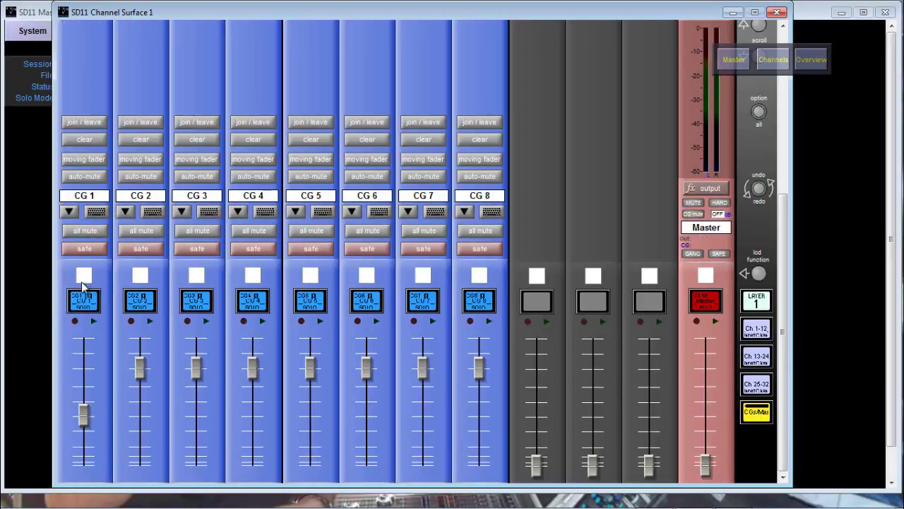
Rename control group CG 1 as "bateria"
left_click(84, 197)
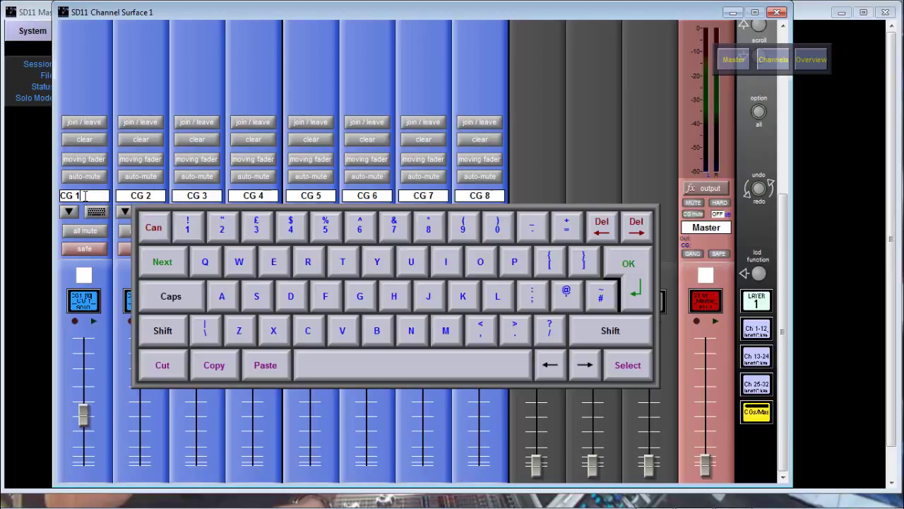
left_click_drag(85, 195, 19, 202)
type("bateria")
key("Return")
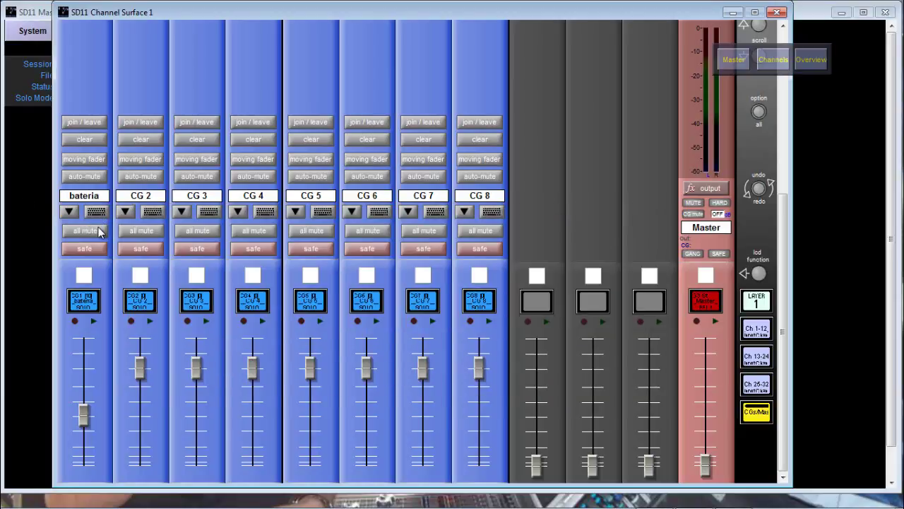
Start join mode for CG 2 and assign channels 11 and 12 to it
left_click(139, 124)
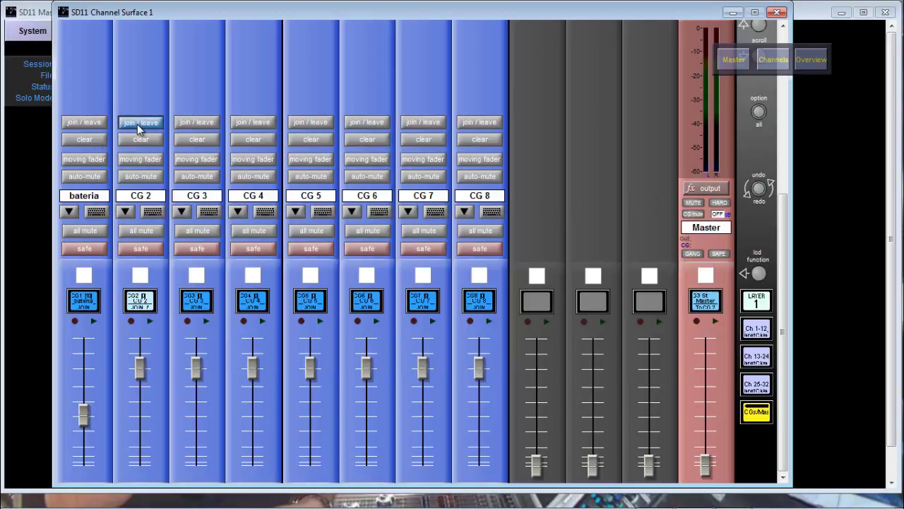
left_click(757, 330)
left_click(658, 312)
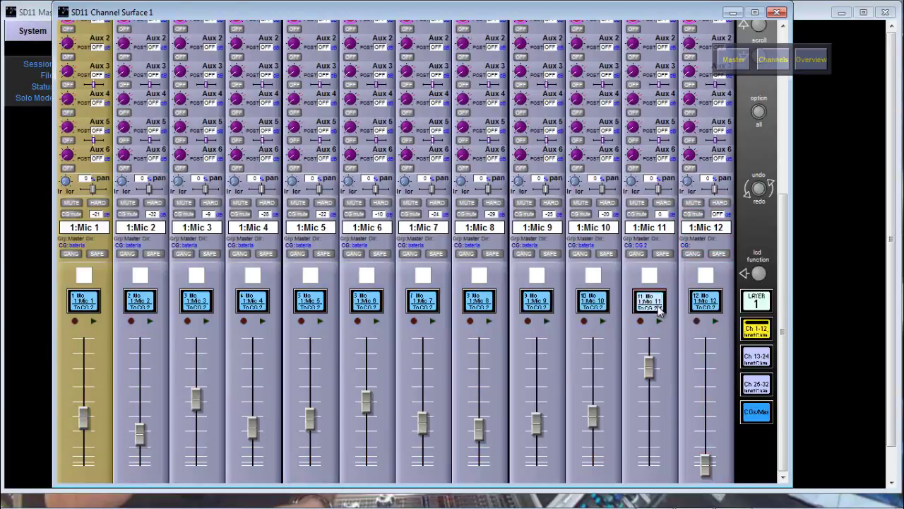
left_click(725, 313)
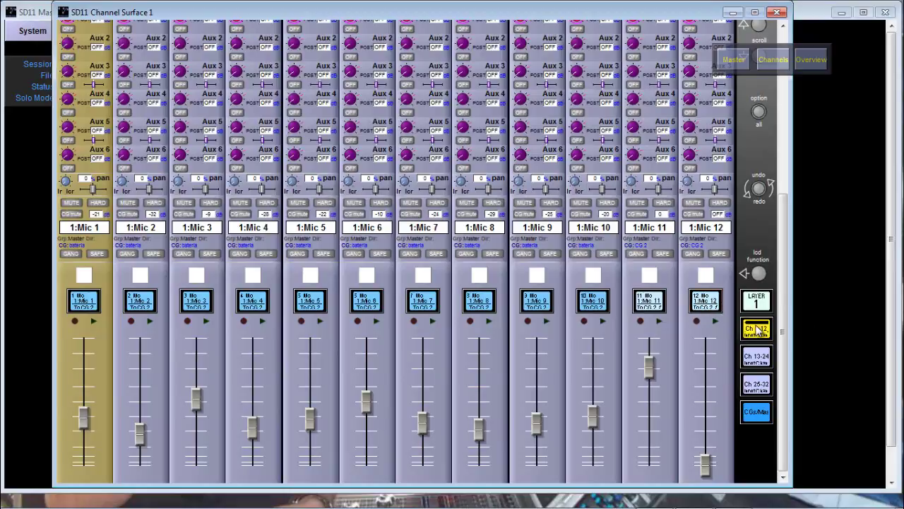
End CG 2's join mode and solo CG 2, checking the solo on the channels 1 to 12 bank
left_click(757, 411)
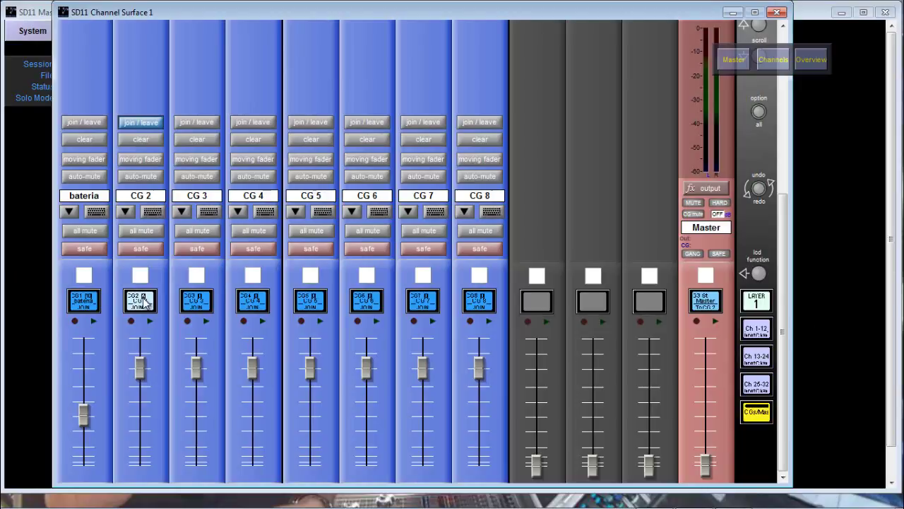
left_click(143, 123)
left_click(143, 306)
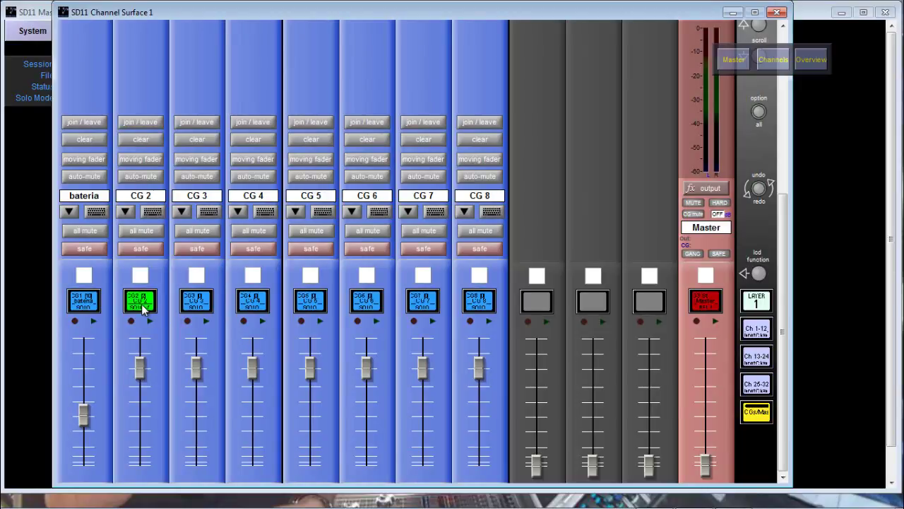
left_click(753, 329)
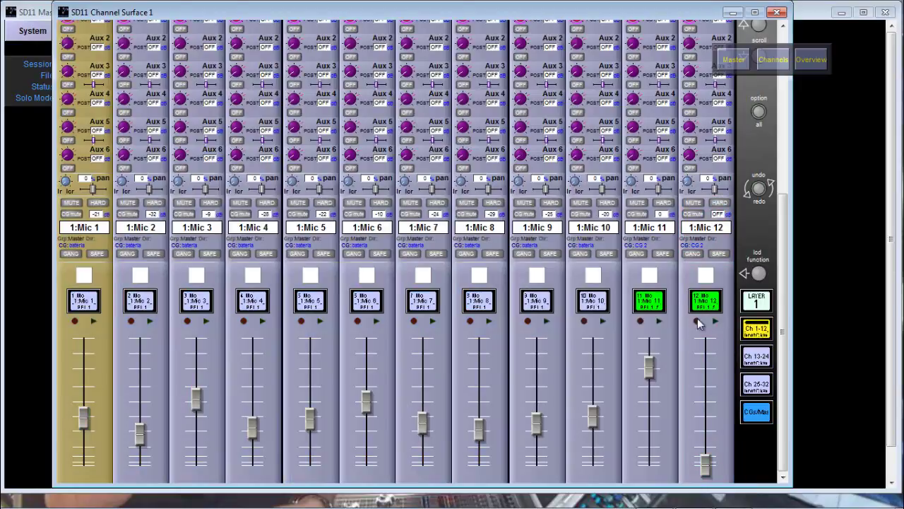
Bring up the layer 2 group and aux outputs and open the Master group's insert A routing
left_click(757, 336)
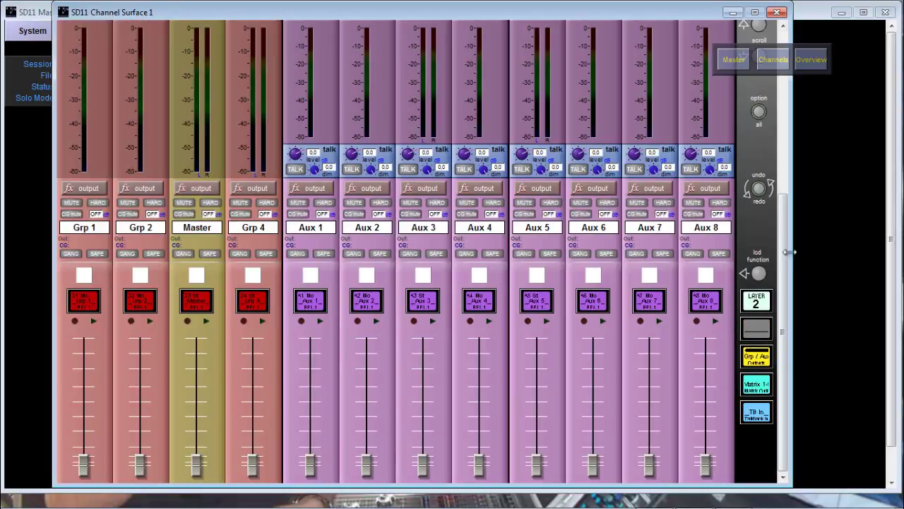
left_click_drag(789, 248, 226, 305)
left_click(198, 244)
left_click(210, 248)
left_click_drag(783, 298, 833, 90)
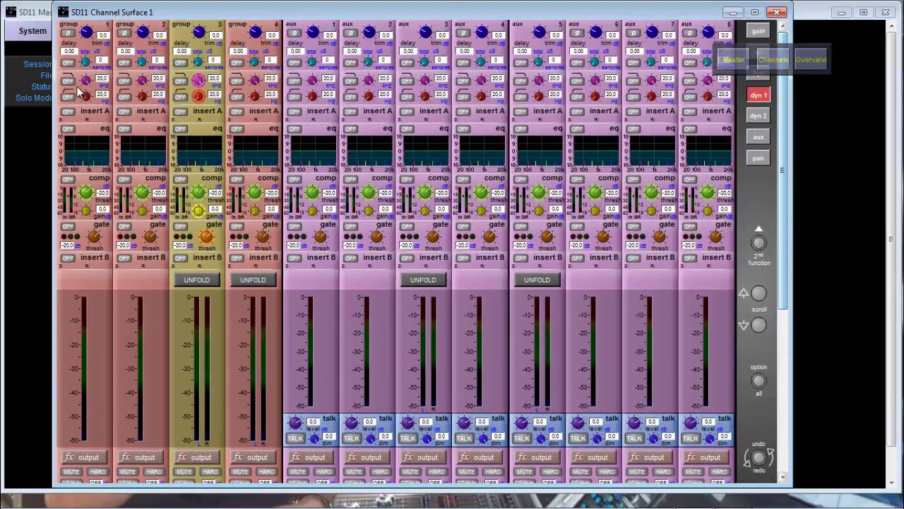
left_click(205, 117)
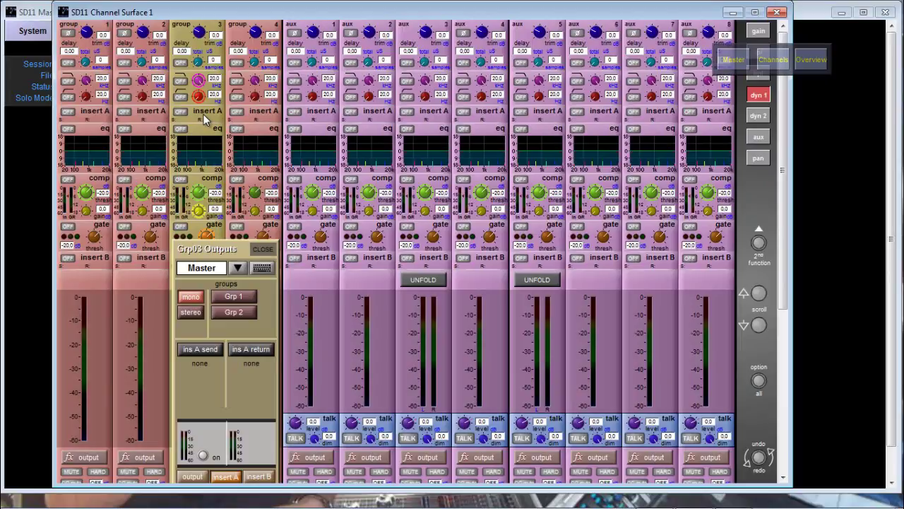
left_click(205, 119)
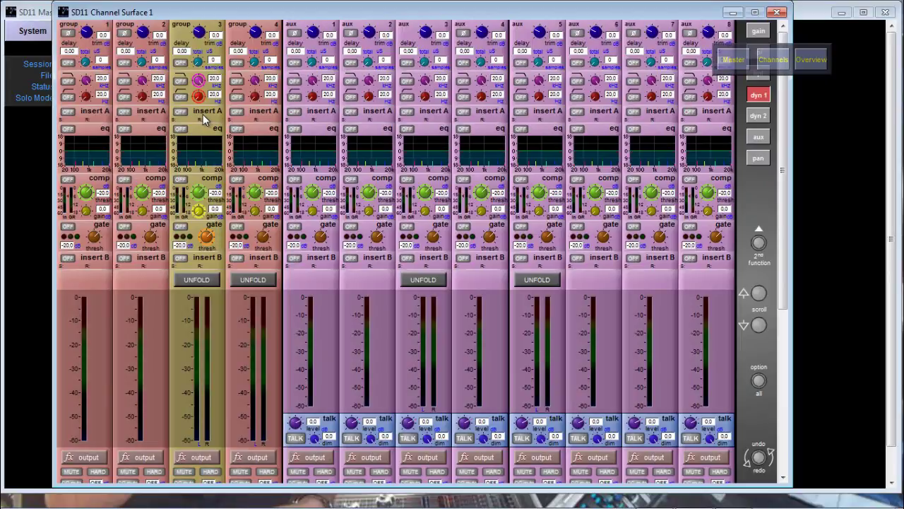
left_click(203, 114)
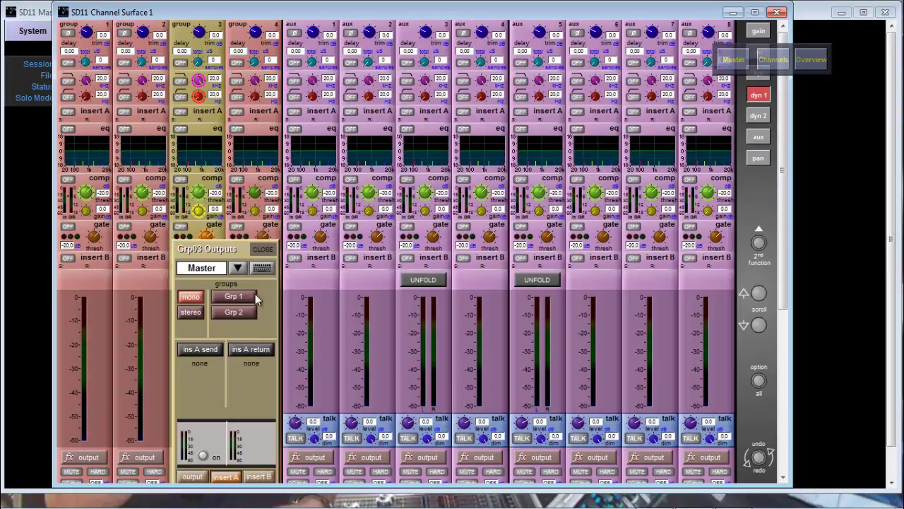
Route the Master group's insert A send to the internal graphic EQs, Graphic 1 and 2
left_click(194, 352)
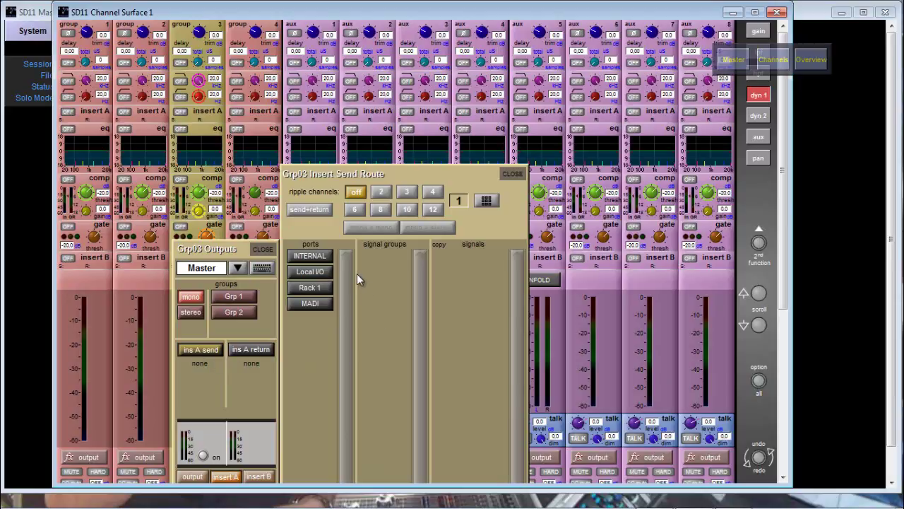
left_click(306, 256)
left_click(379, 256)
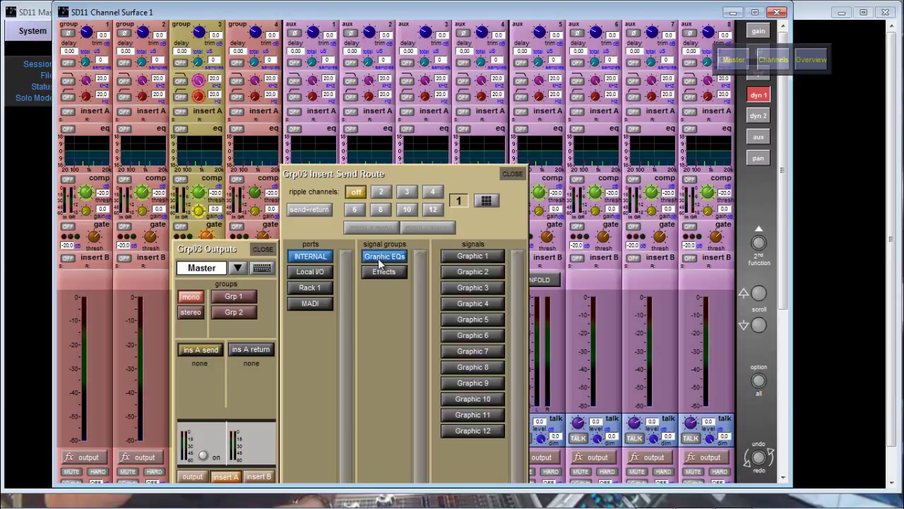
left_click(467, 257)
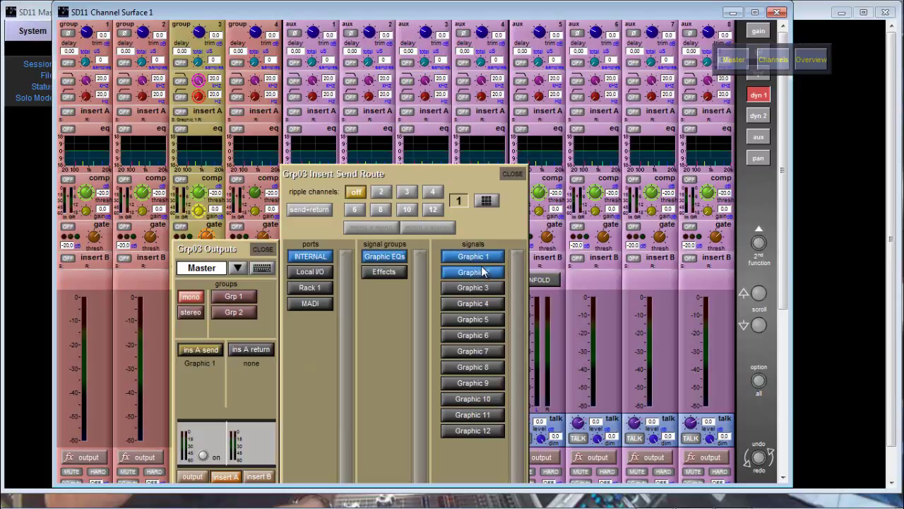
left_click(512, 174)
Route the Master group's insert A return from internal Graphic 1 and 2, and close its outputs panel
left_click(247, 351)
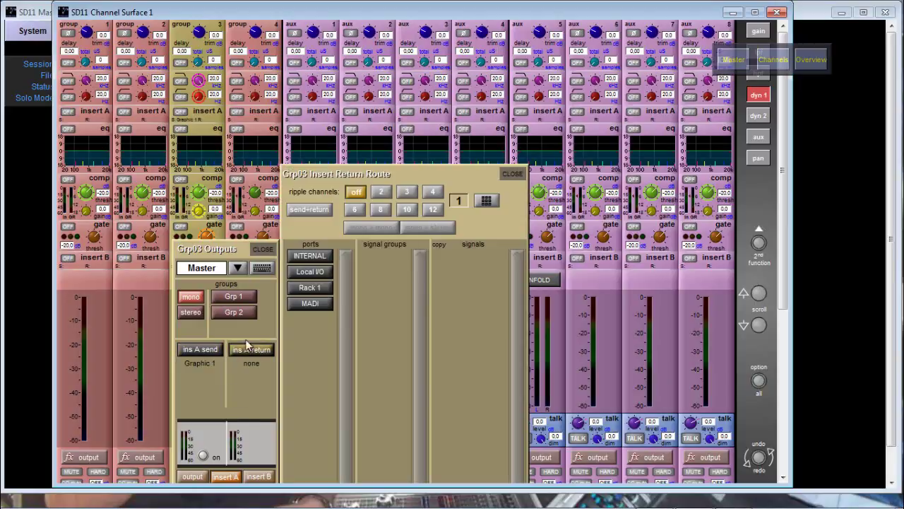
left_click(302, 257)
left_click(383, 274)
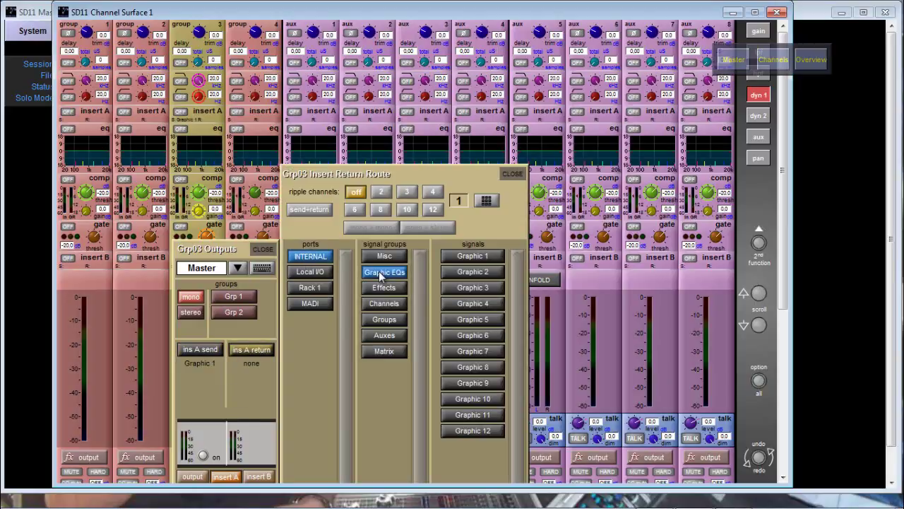
left_click(472, 259)
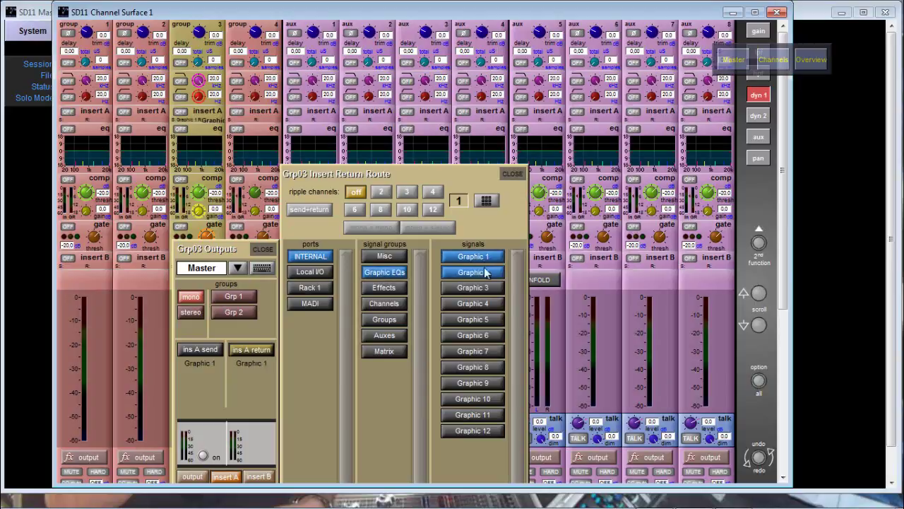
left_click(512, 173)
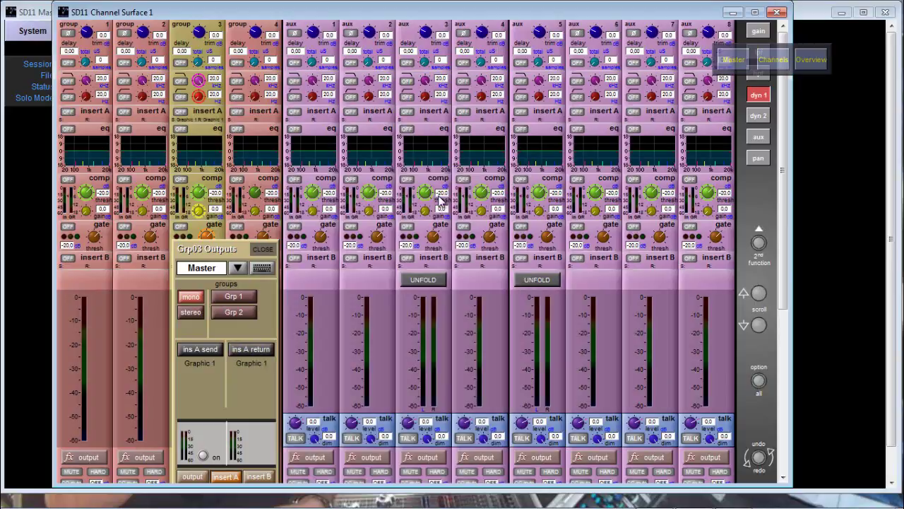
left_click(262, 251)
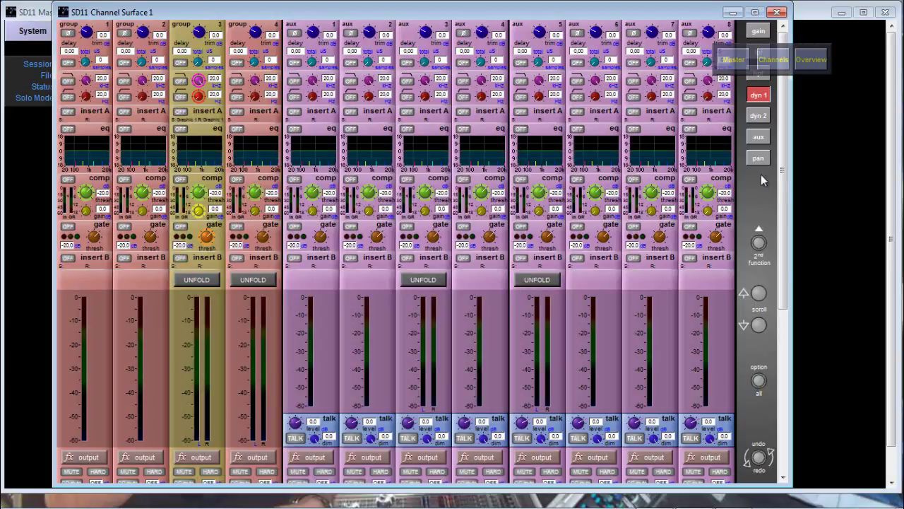
Show the graphic EQs on the Master screen, viewing the Master R EQ and selecting the Master L EQ
left_click(742, 70)
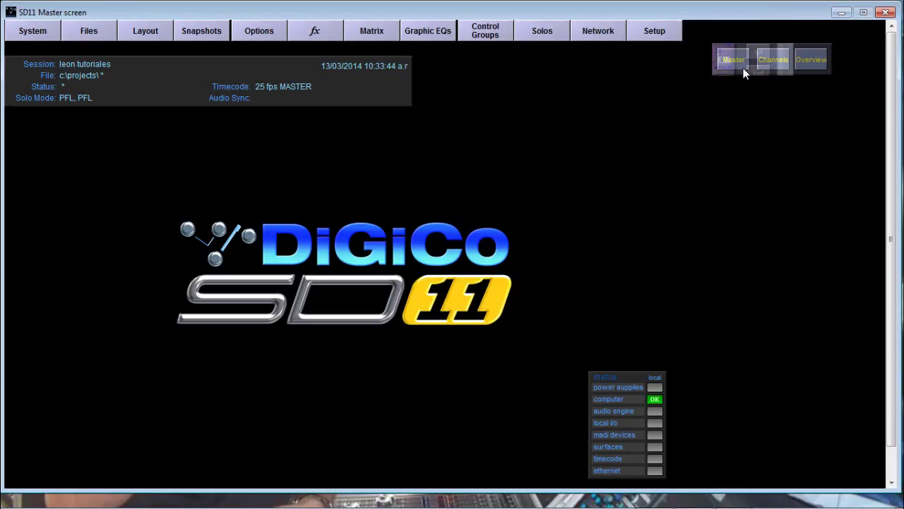
left_click(431, 37)
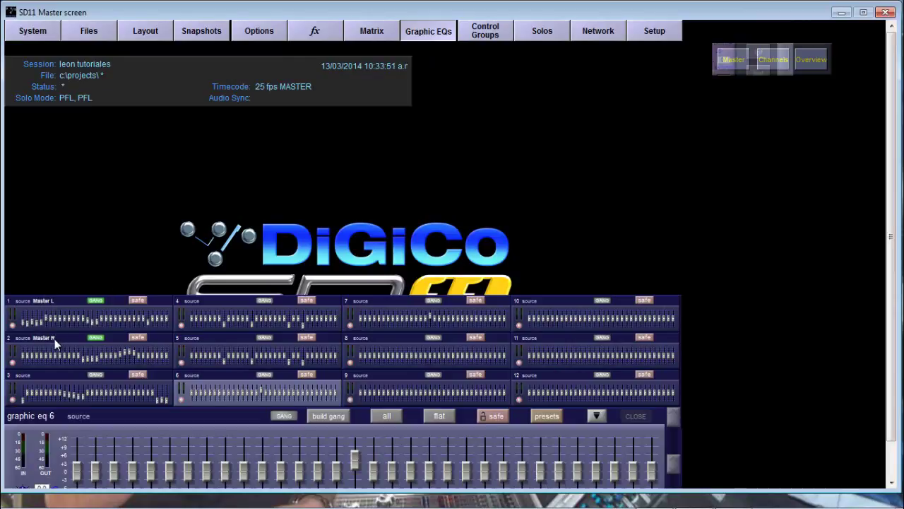
left_click(104, 348)
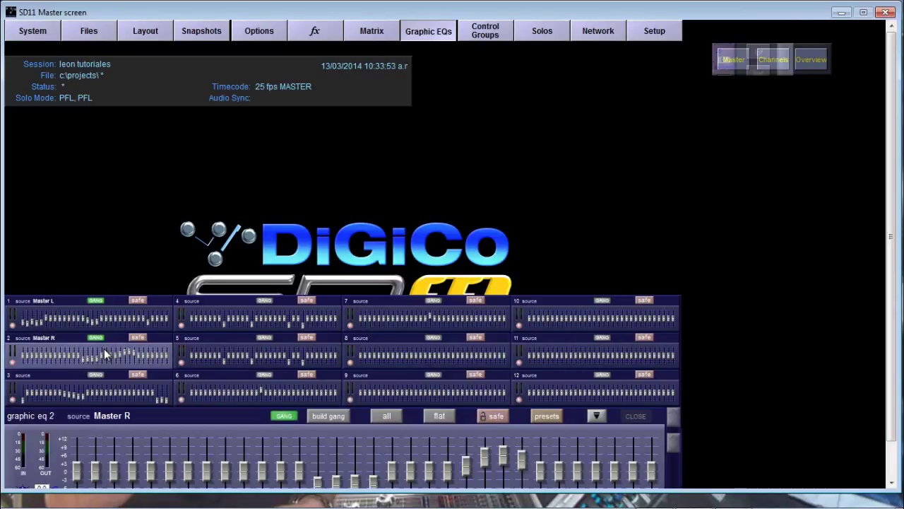
left_click(108, 311)
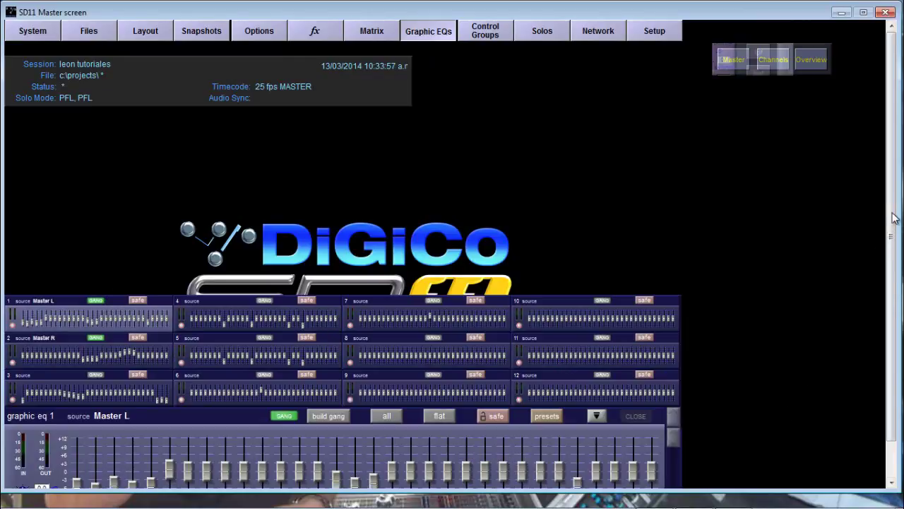
Reset graphic EQs 1 (Master L) and 2 (Master R) to flat
left_click_drag(894, 212, 894, 252)
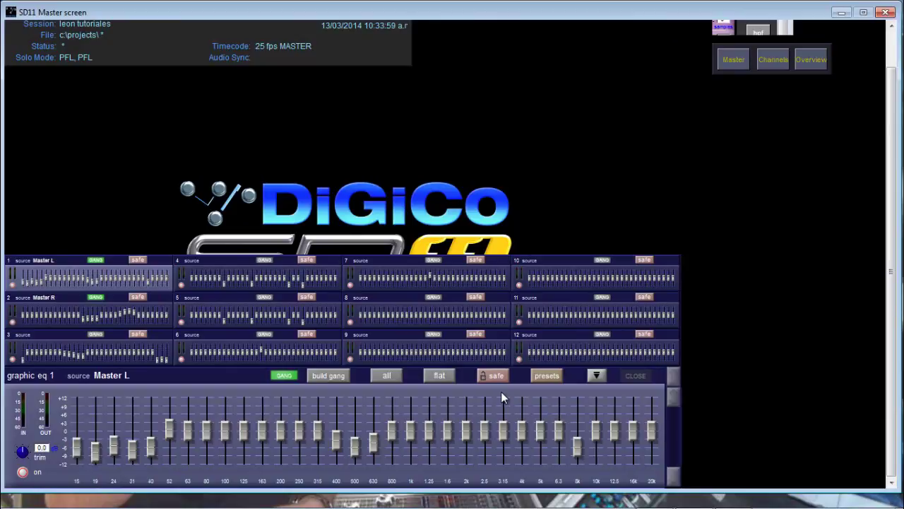
left_click(440, 376)
left_click(415, 438)
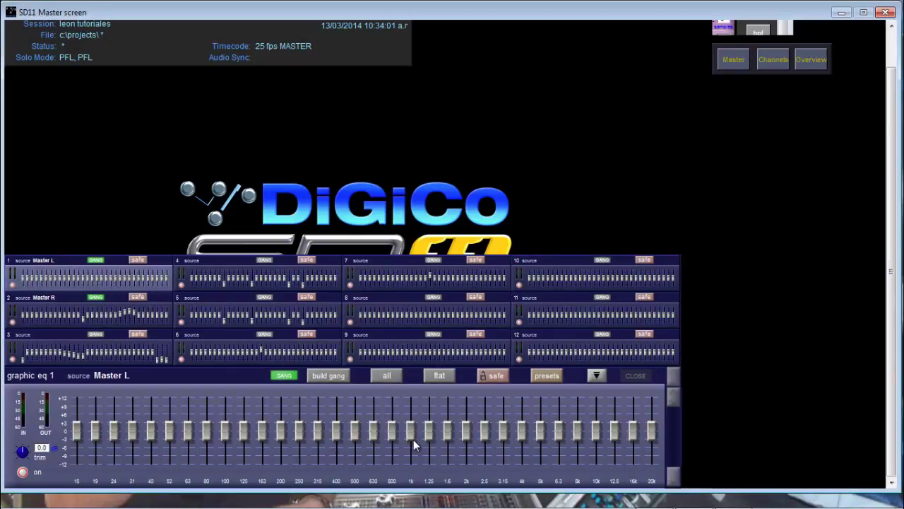
left_click(79, 306)
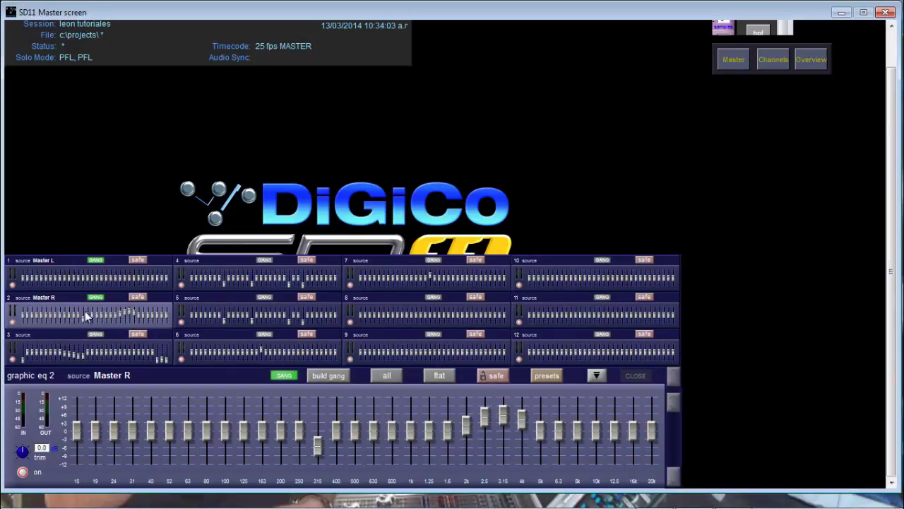
left_click(443, 375)
left_click(415, 439)
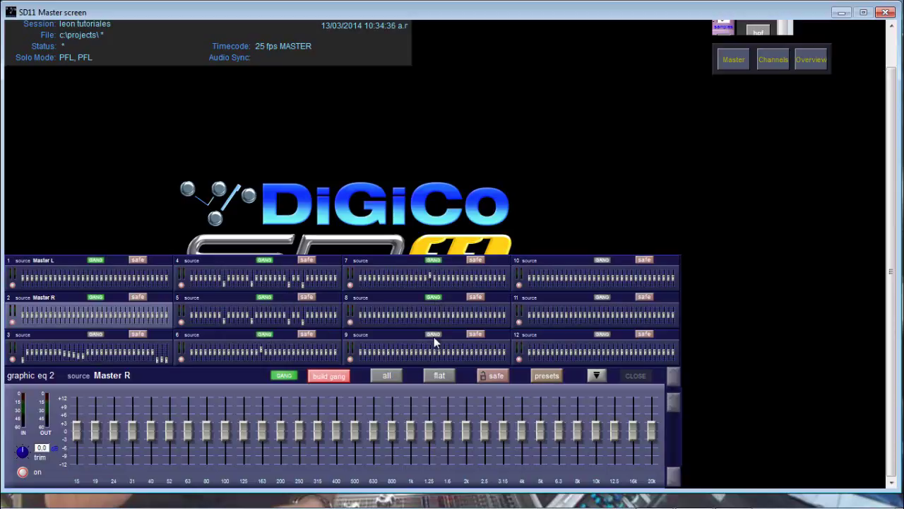
Raise the 315 Hz band to about +12 dB on the ganged graphic EQs, and take EQs 4 to 9 out of the gang
left_click_drag(314, 429, 327, 346)
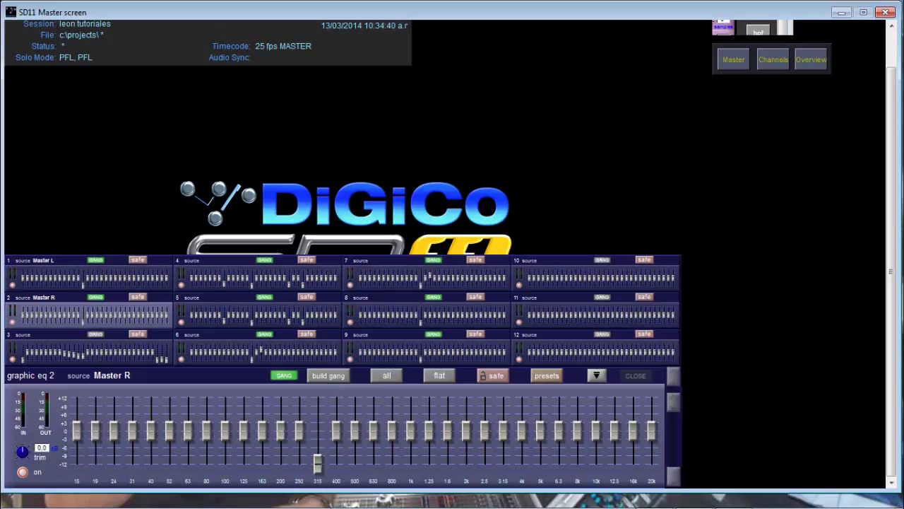
left_click(263, 331)
left_click(338, 376)
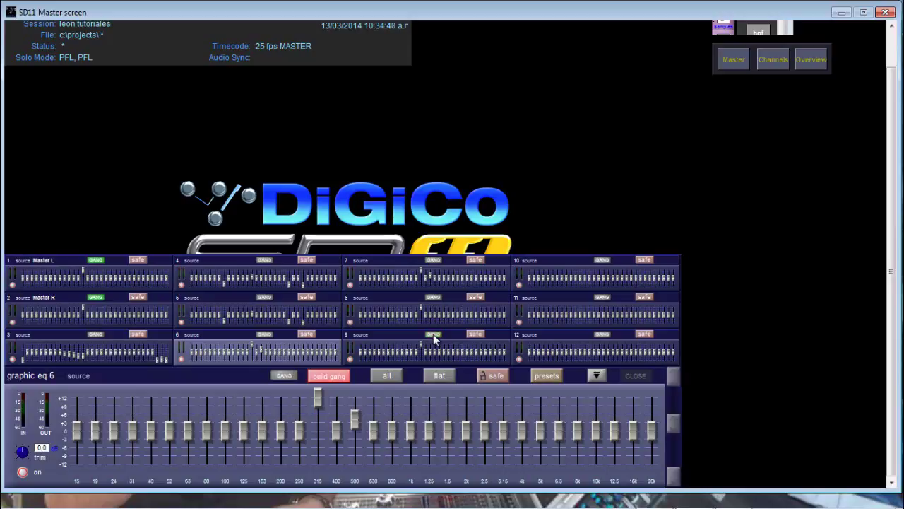
On the ganged Master L graphic EQ, lower 315 Hz to about -4 dB and 800 Hz, 1.6 kHz and 3.15 kHz to about -5 dB
left_click(123, 344)
left_click(114, 306)
left_click(121, 269)
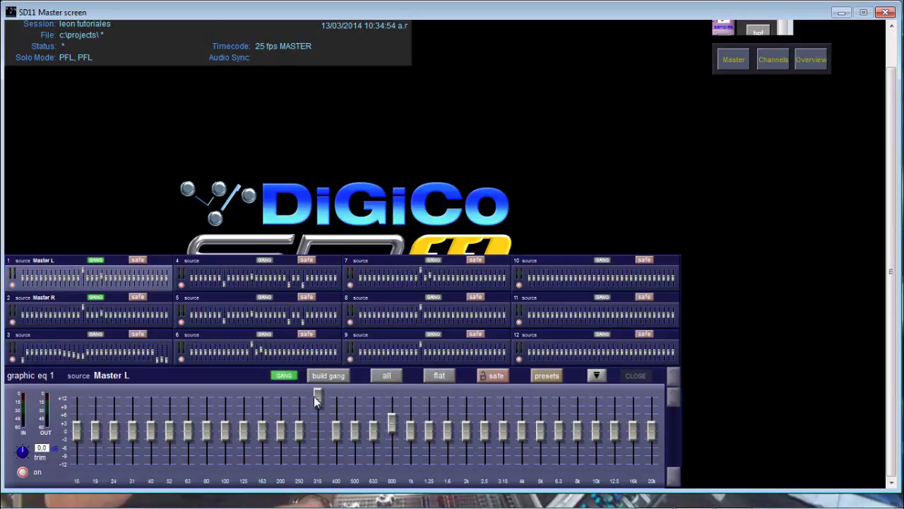
left_click_drag(316, 401, 318, 438)
left_click_drag(390, 429, 391, 451)
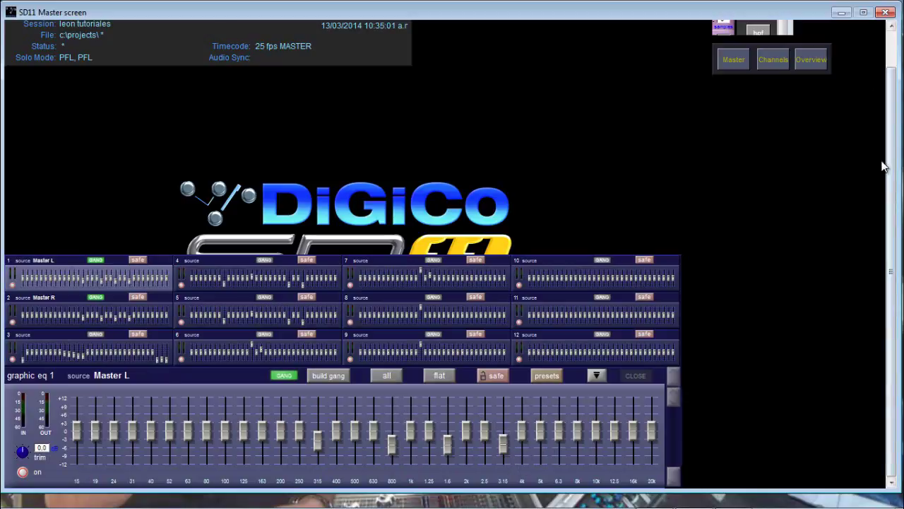
Show the layer 1 CGs/Master fader bank on the channel surface
scroll(892, 141, "up", 2)
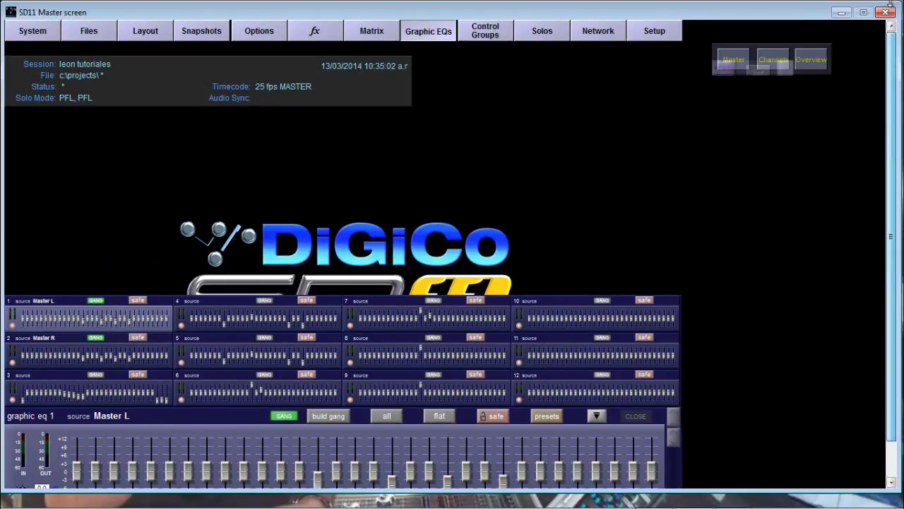
left_click(786, 60)
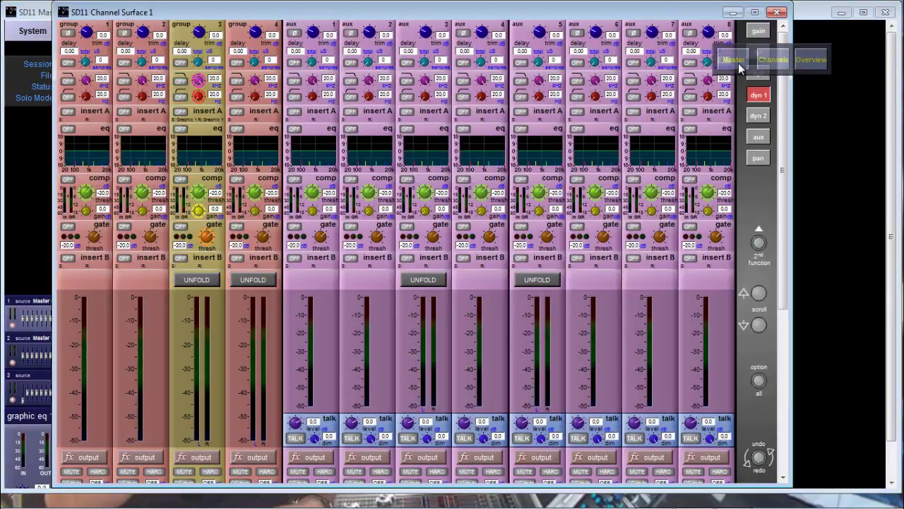
left_click(738, 63)
left_click(772, 59)
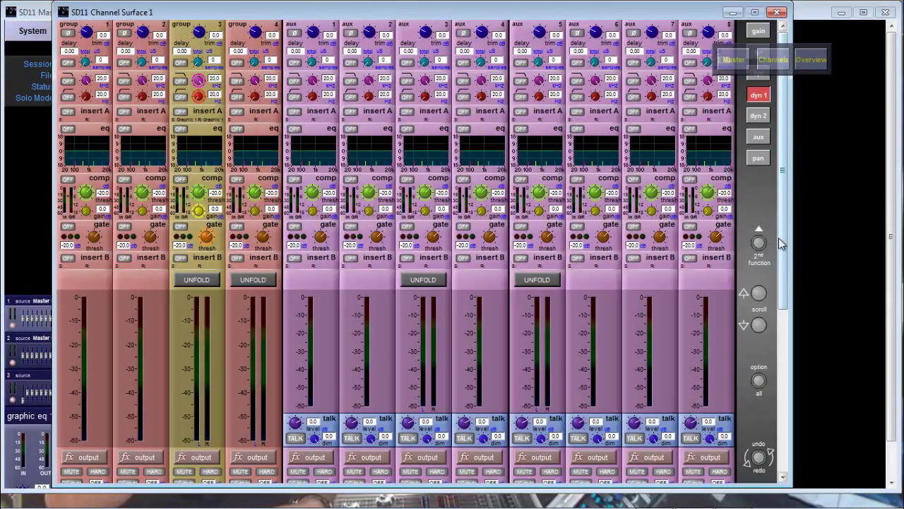
left_click_drag(783, 245, 805, 482)
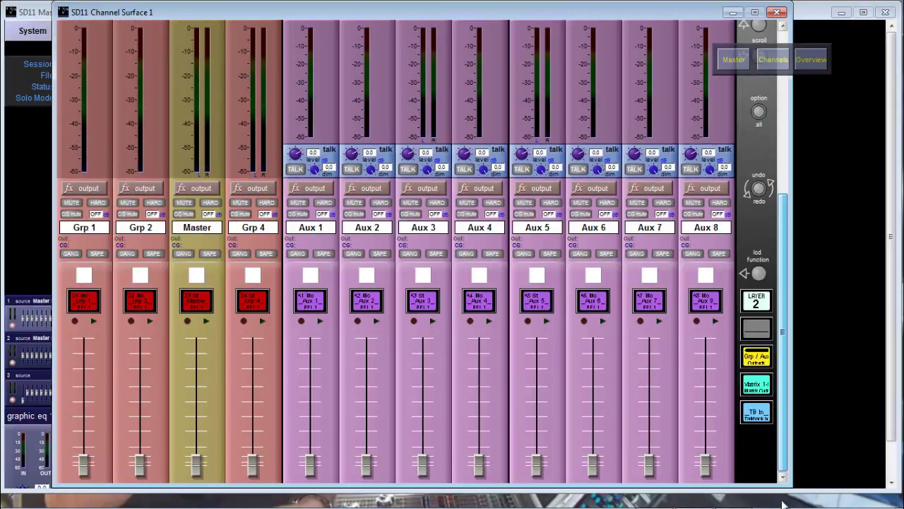
left_click(756, 302)
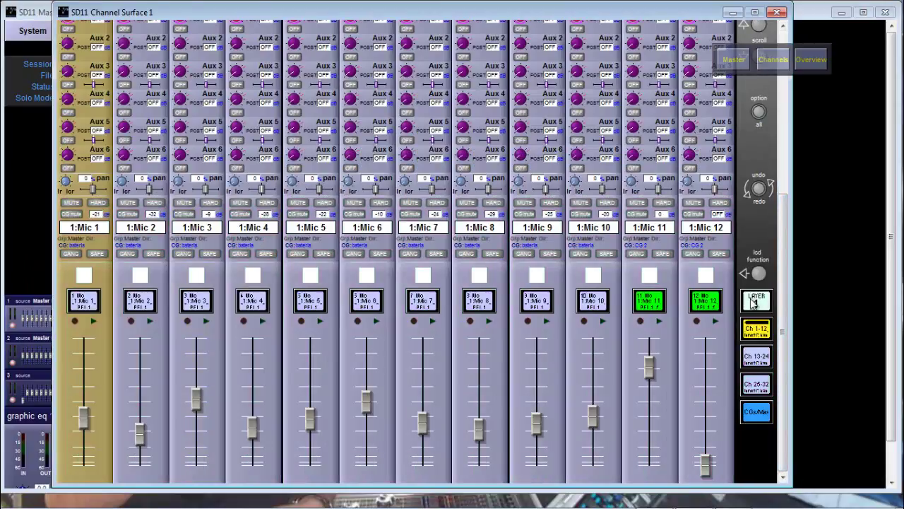
left_click(760, 414)
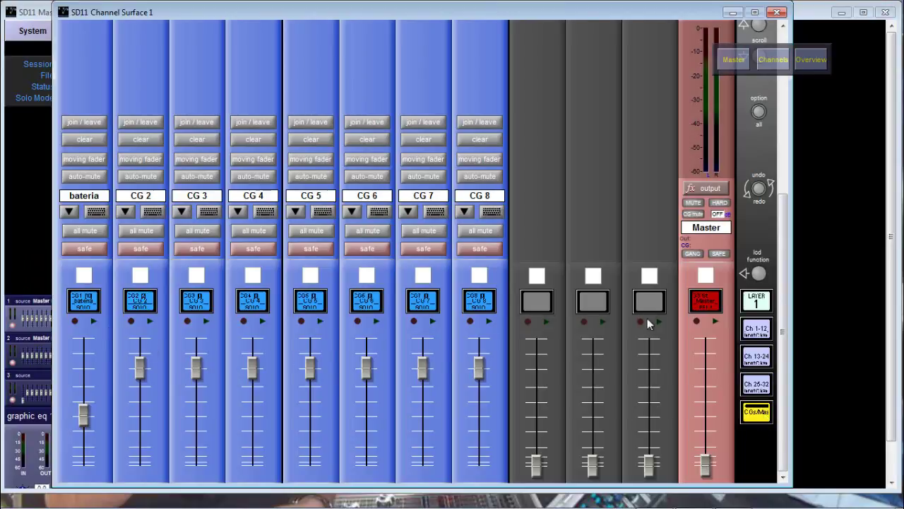
Create a multi of type multi-input on the first empty fader after CG 8
left_click(764, 277)
left_click(708, 308)
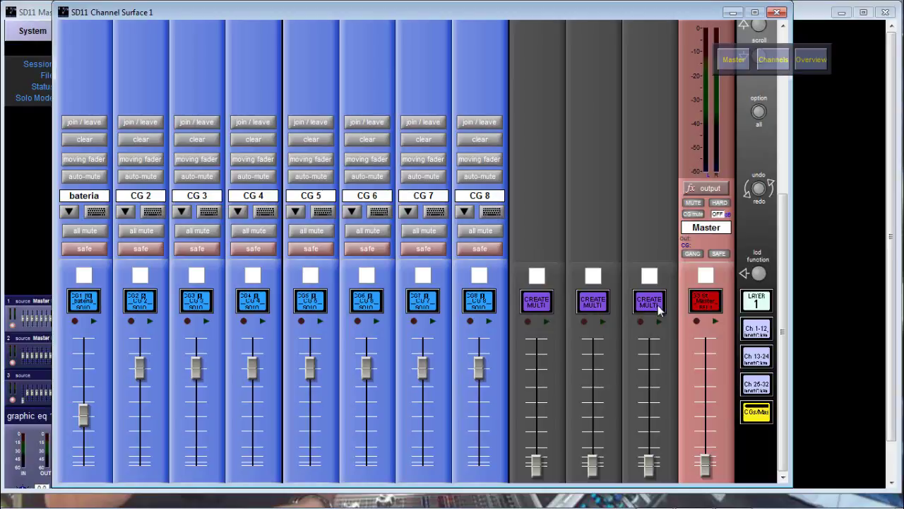
left_click(540, 308)
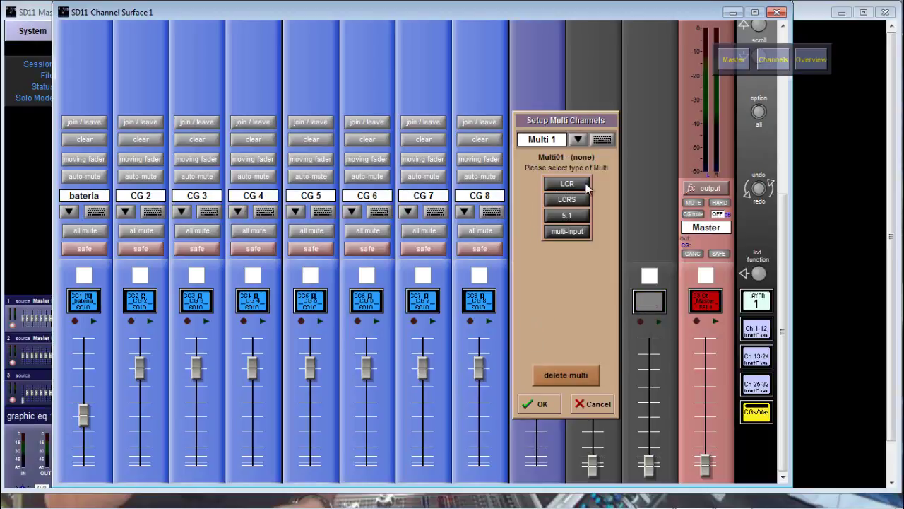
left_click(577, 231)
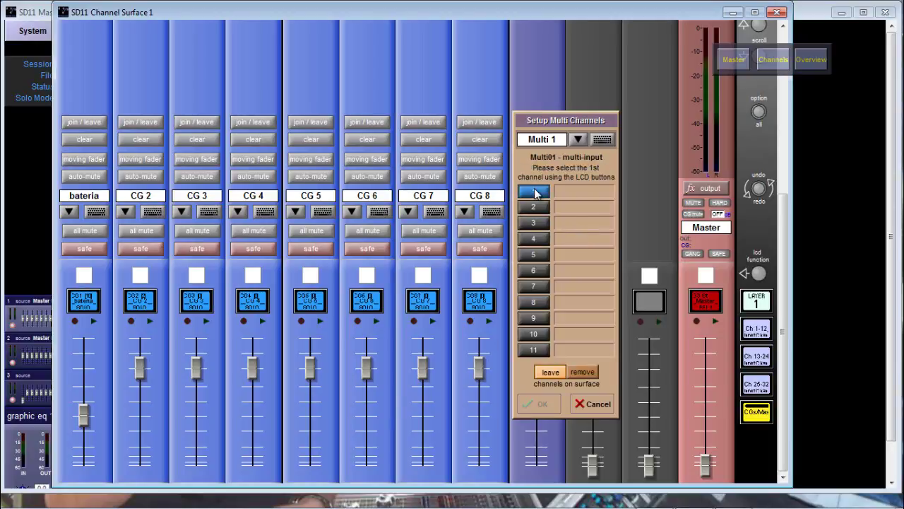
Add channels 1:Mic 1 to 1:Mic 8 from the Ch 1-12 bank as members 1 to 8 of Multi 1 and confirm
left_click(753, 332)
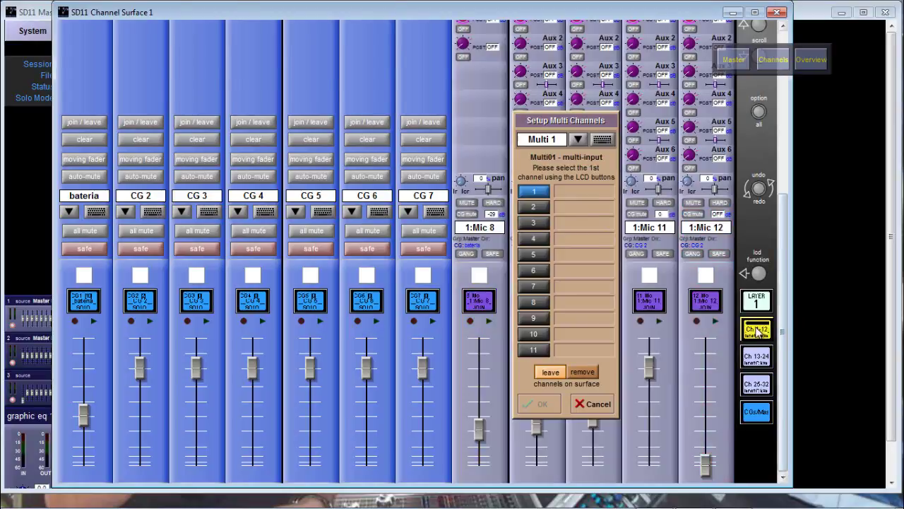
left_click(92, 305)
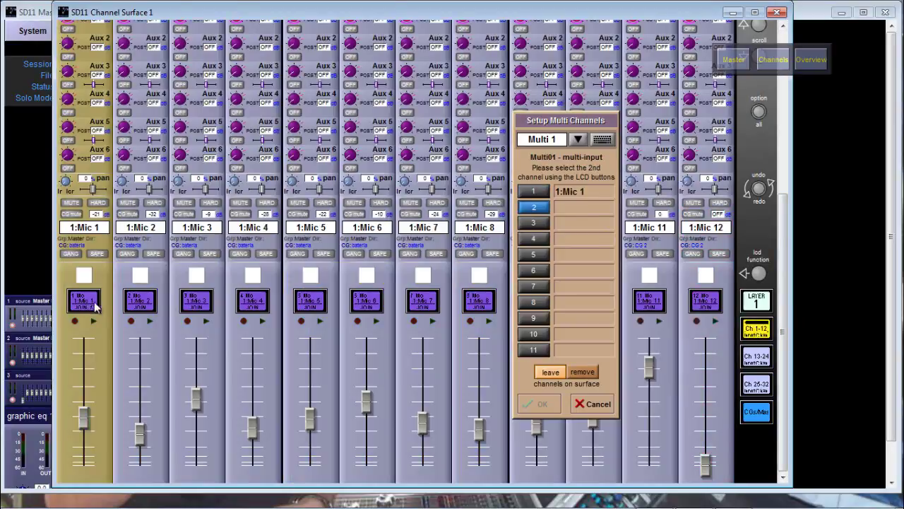
left_click(129, 310)
left_click(194, 304)
left_click(252, 303)
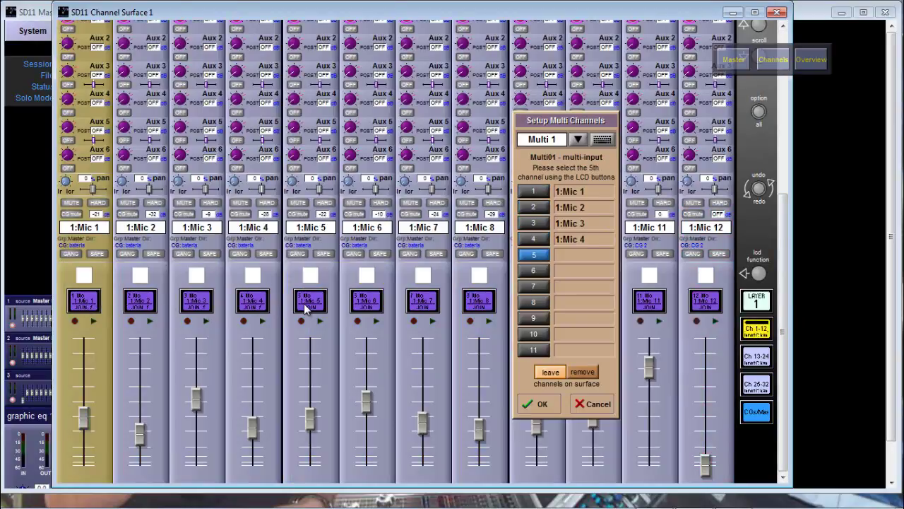
left_click(311, 303)
left_click(367, 305)
left_click(423, 306)
left_click(486, 305)
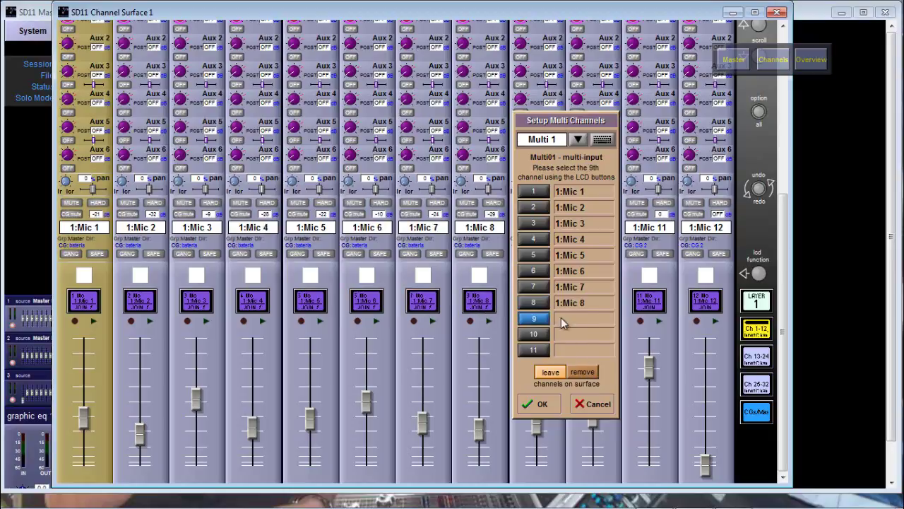
left_click(539, 404)
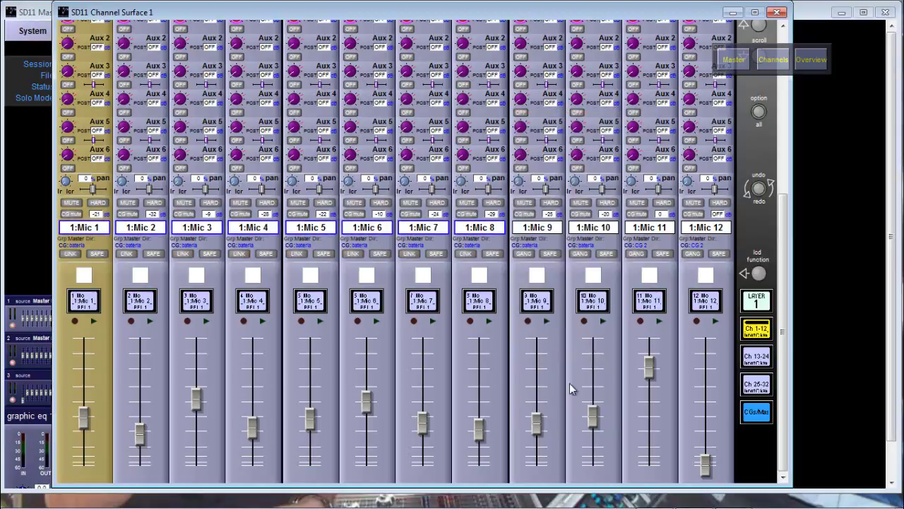
Test the solo of Multi 1 in the CGs/Master bank, checking the Ch 1-12 bank before turning the solo off
left_click(763, 412)
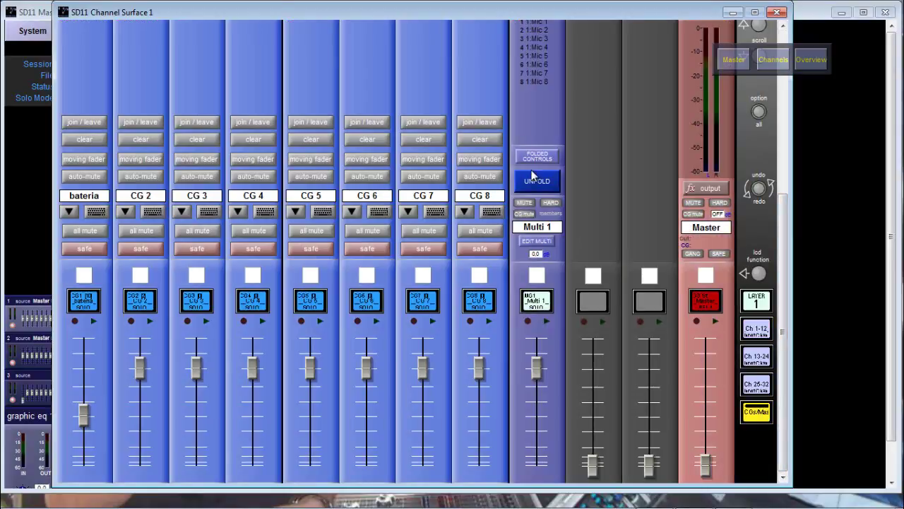
left_click_drag(781, 208, 826, 277)
left_click_drag(789, 224, 809, 210)
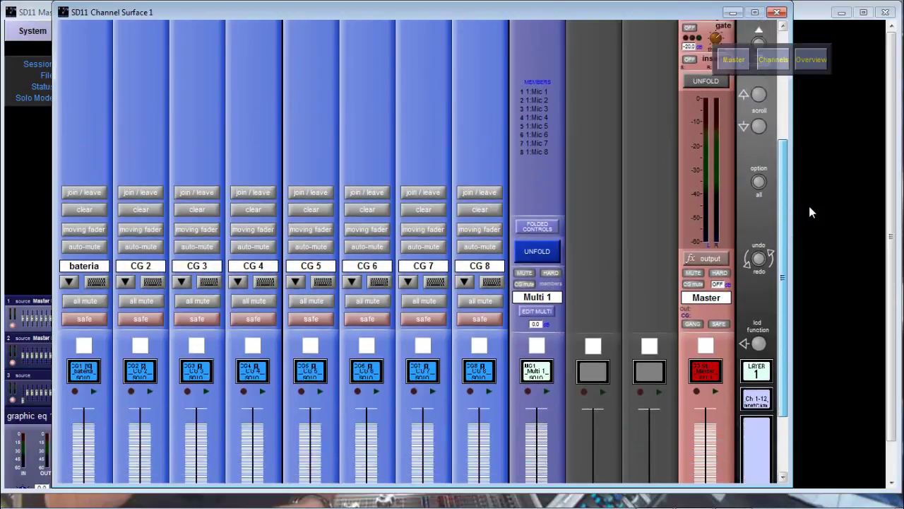
left_click(538, 342)
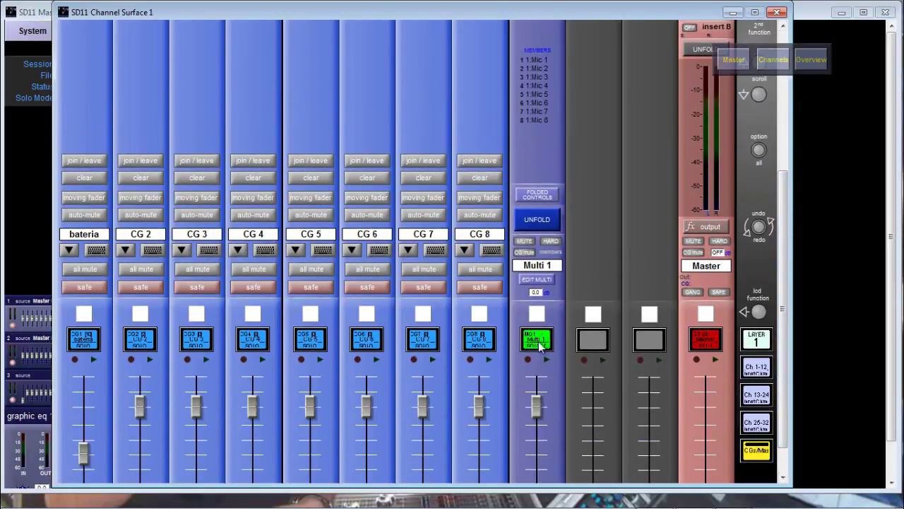
left_click(756, 367)
left_click(757, 450)
left_click(532, 345)
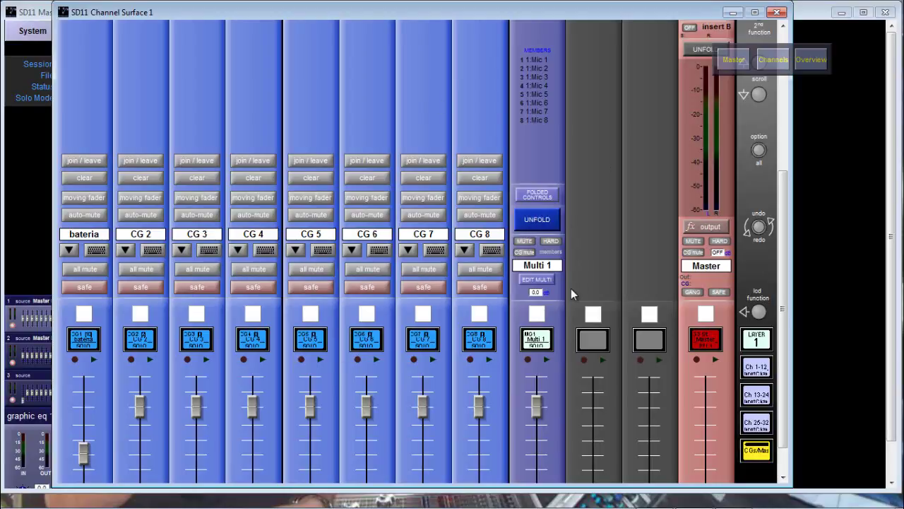
Assign input channel 14, 1:Mic 14, from the Channel List to the empty fader beside Multi 1 in the CGs/Master bank
left_click(761, 313)
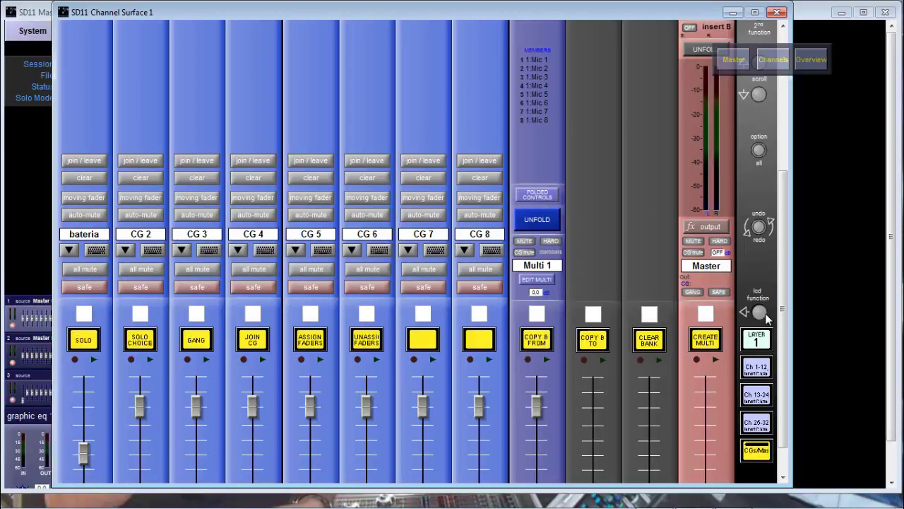
left_click(318, 348)
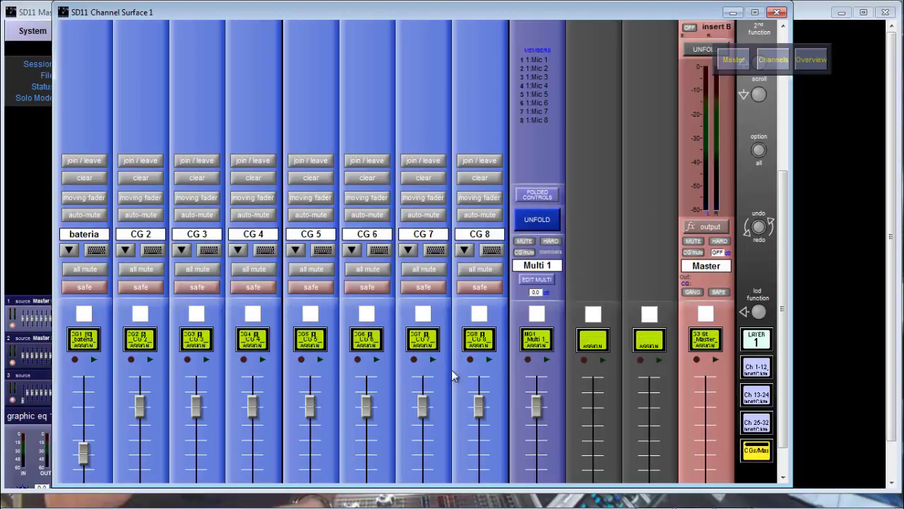
left_click(593, 344)
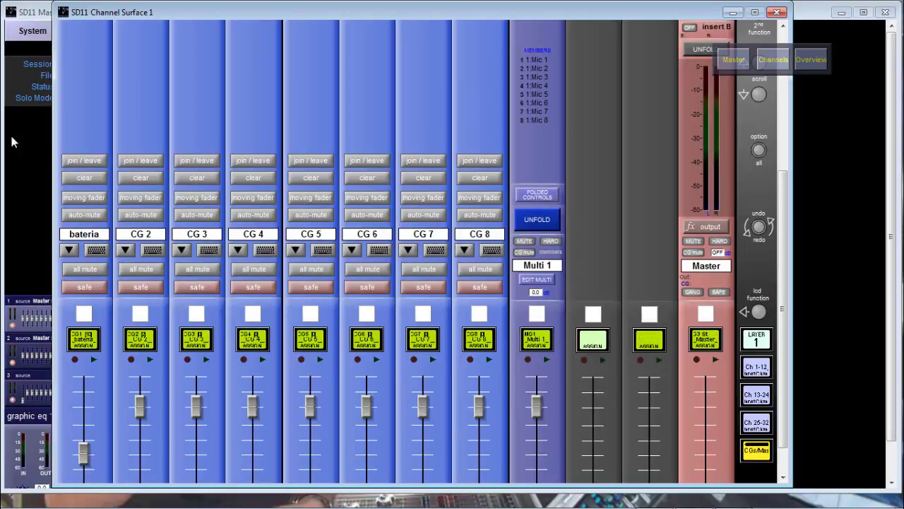
left_click(733, 59)
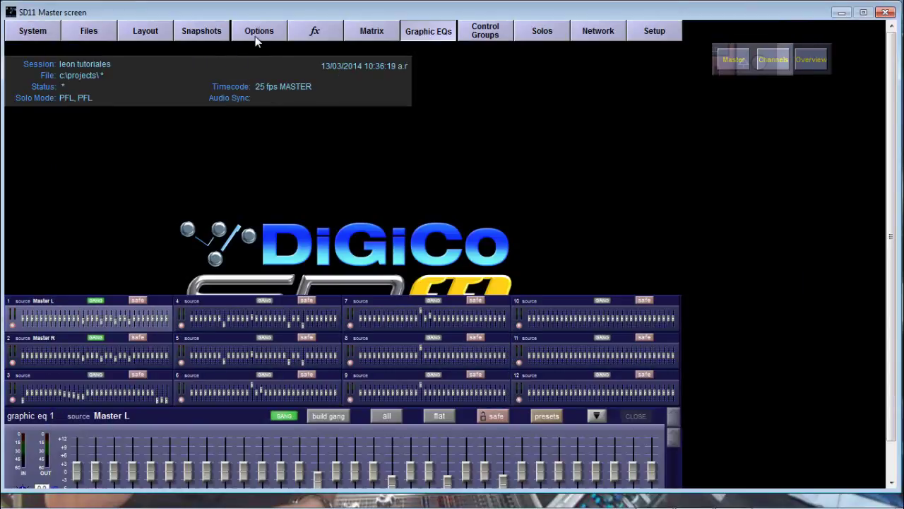
left_click(144, 35)
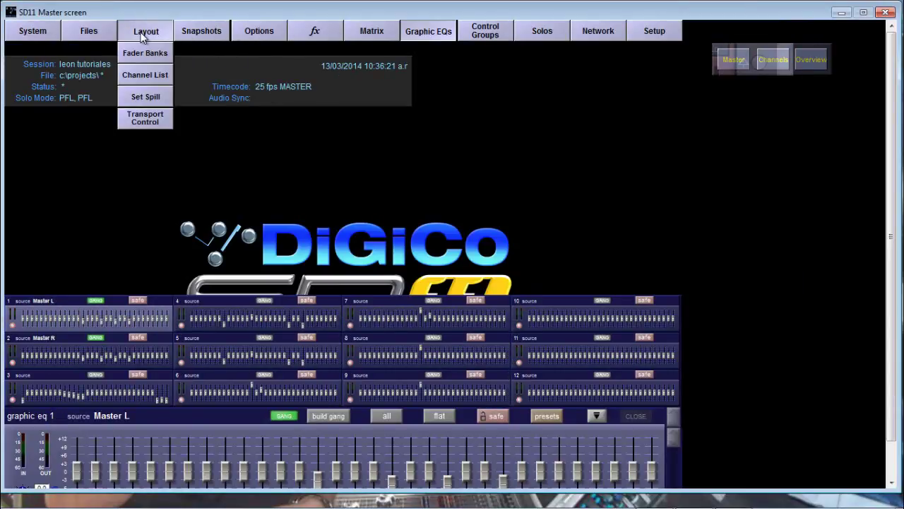
left_click(146, 54)
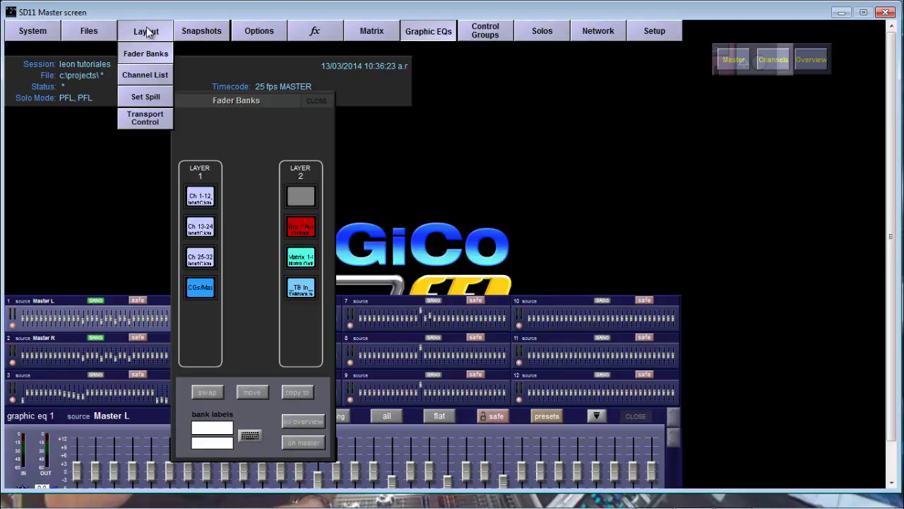
left_click(154, 76)
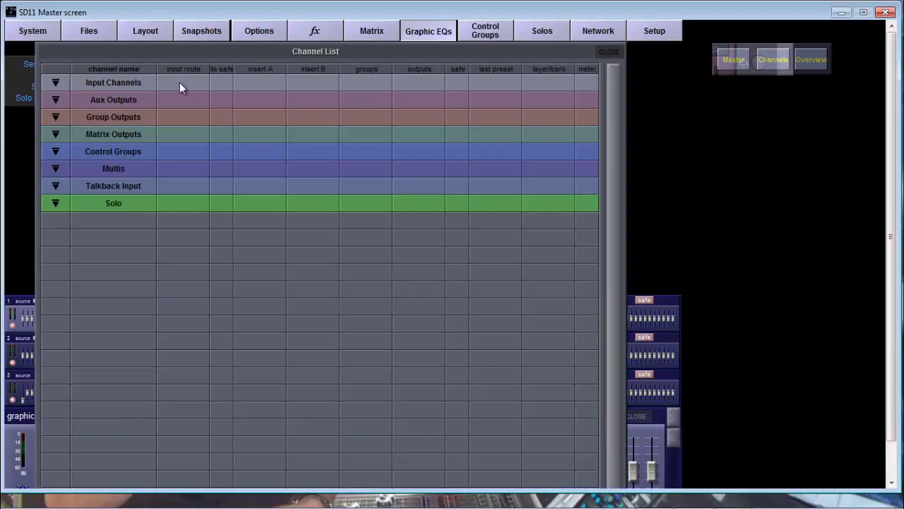
left_click(56, 82)
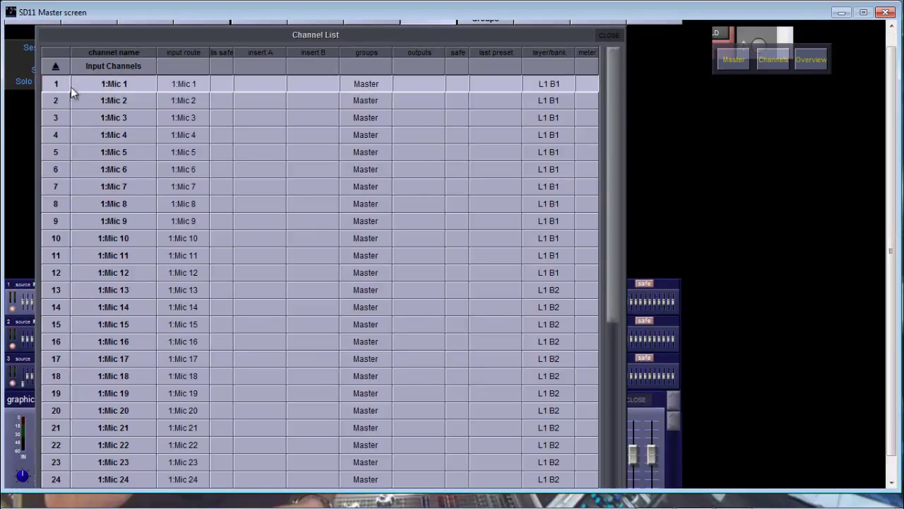
left_click(116, 310)
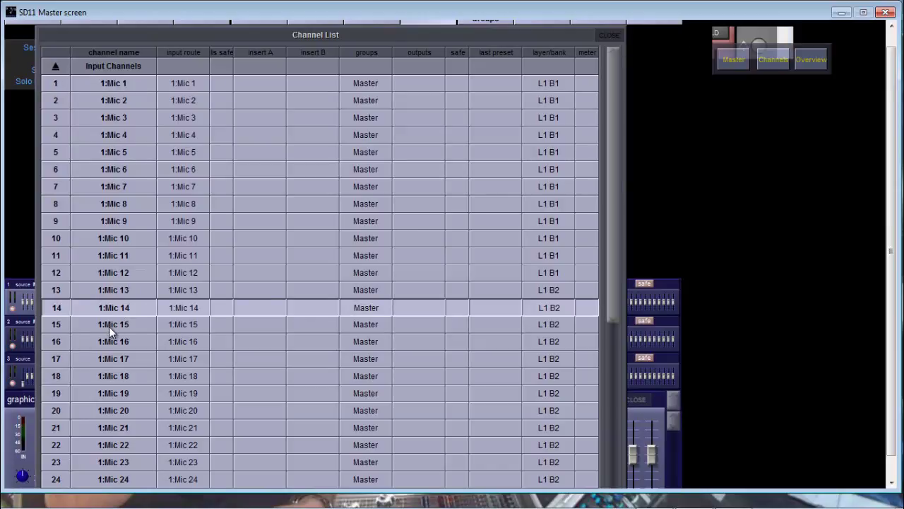
left_click(606, 35)
left_click(774, 62)
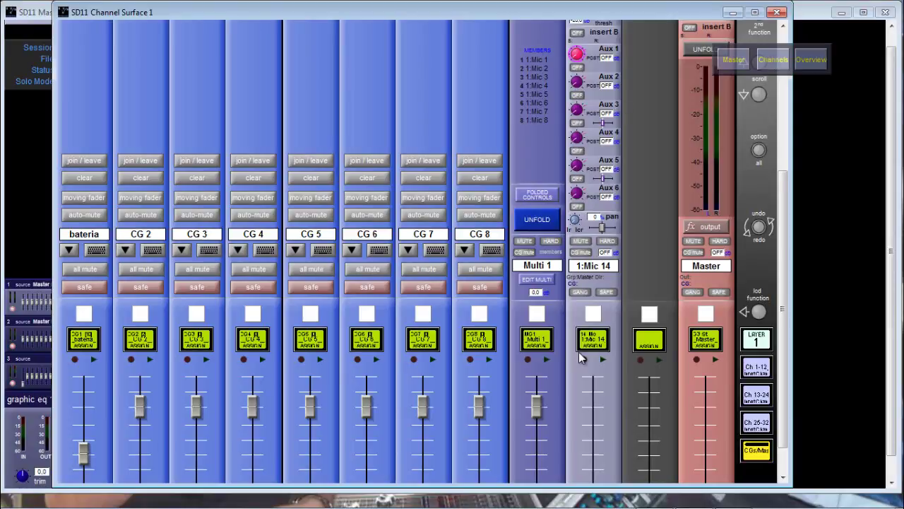
Rename the 1:Mic 14 channel as voz
left_click(592, 267)
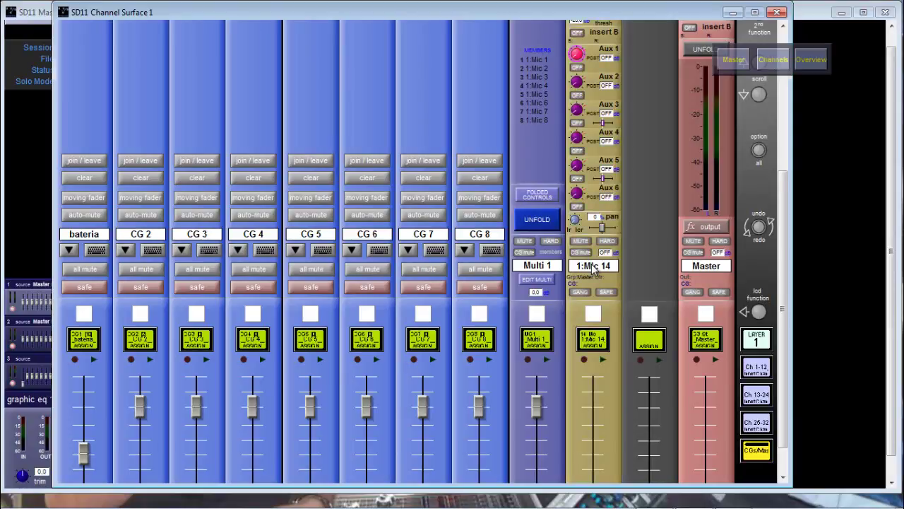
left_click(605, 37)
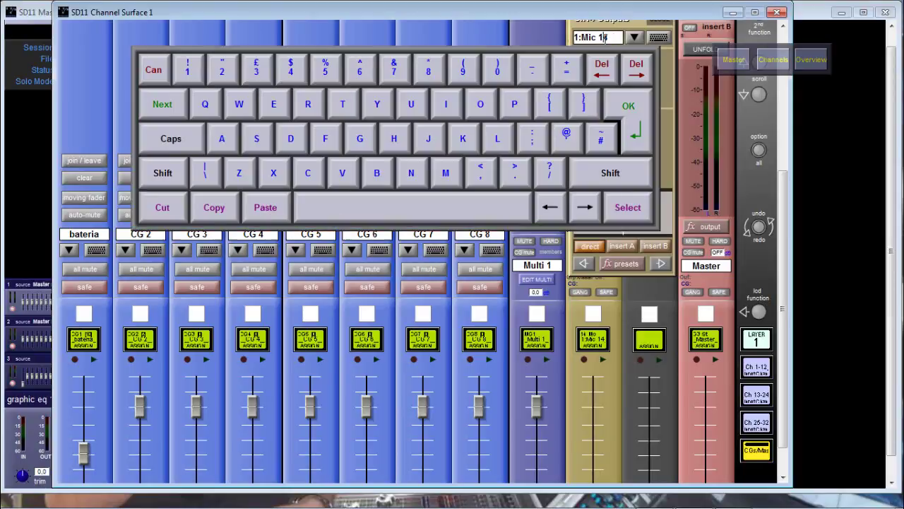
left_click_drag(616, 37, 479, 53)
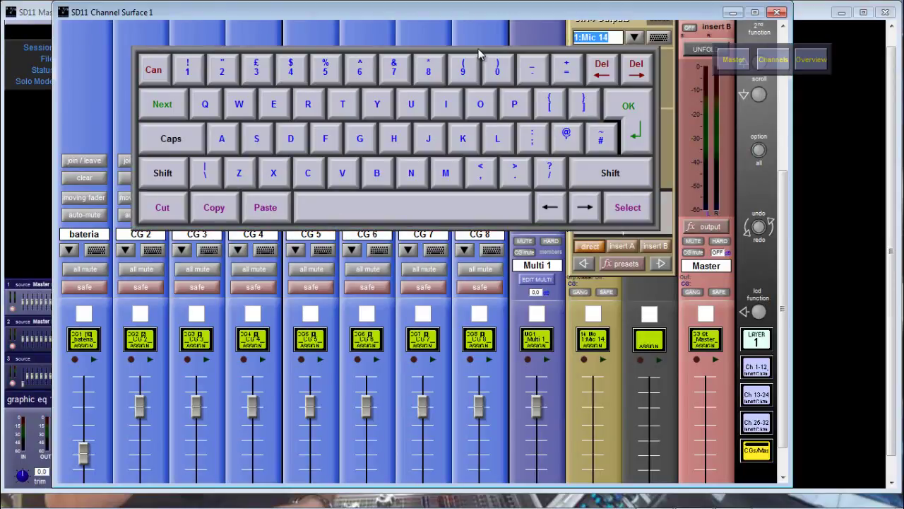
type("voz")
key("Return")
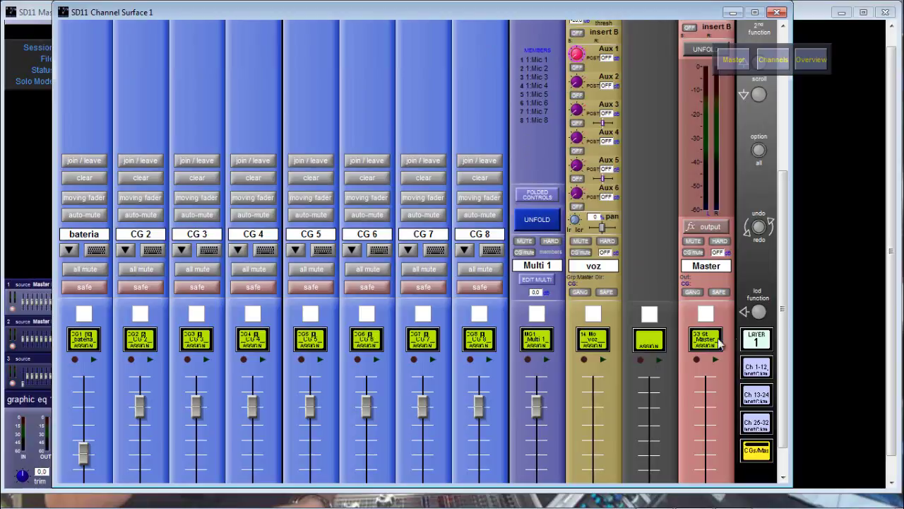
Create an LCR multi on the empty fader between voz and Master, cancelling its setup without choosing member channels
left_click(757, 316)
left_click(688, 342)
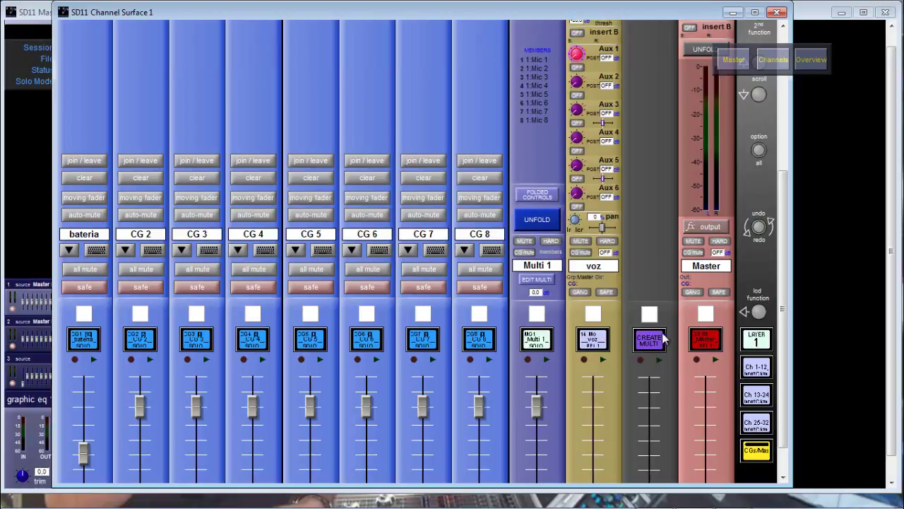
left_click(682, 185)
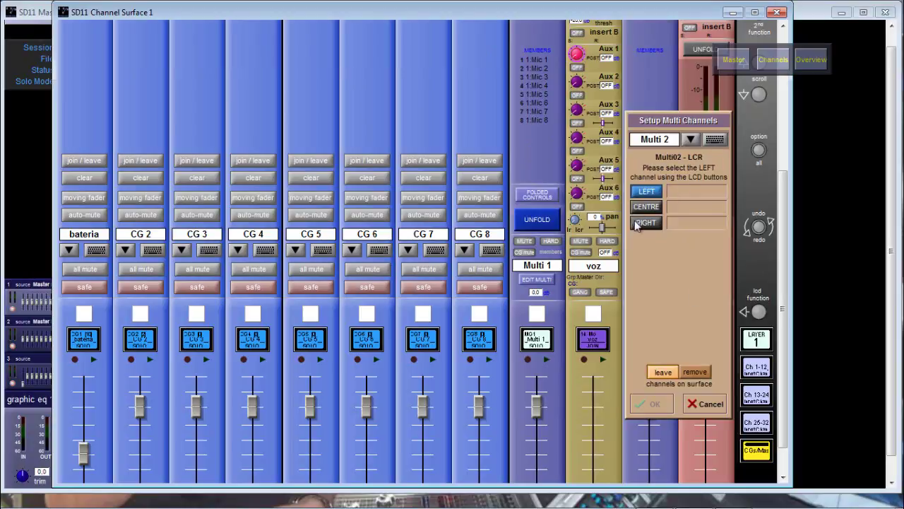
left_click(704, 402)
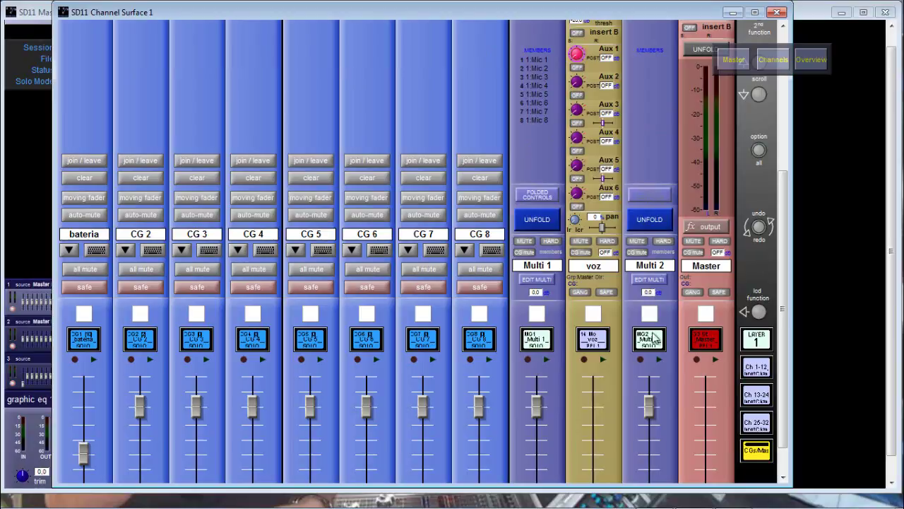
Add channels 1:Mic 15 through 1:Mic 22 from the Ch 13-24 bank as members of Multi 2
left_click(650, 278)
left_click(679, 231)
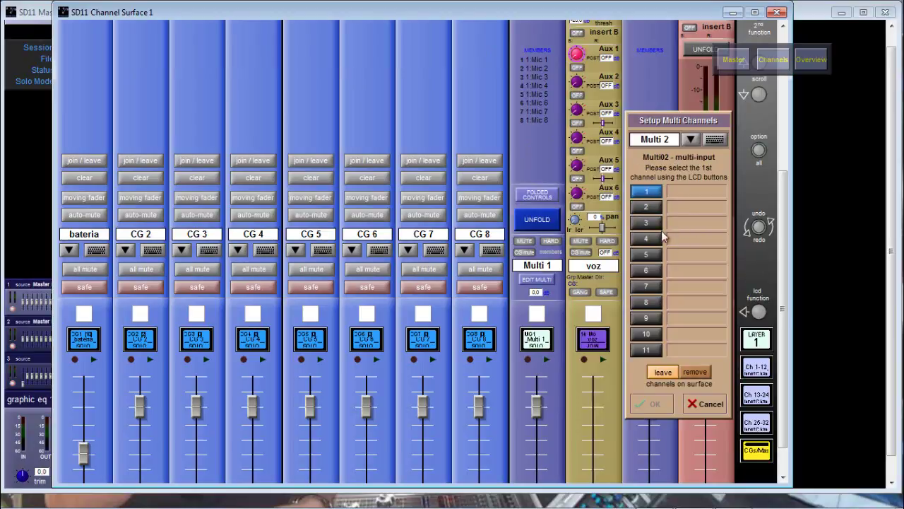
left_click(756, 368)
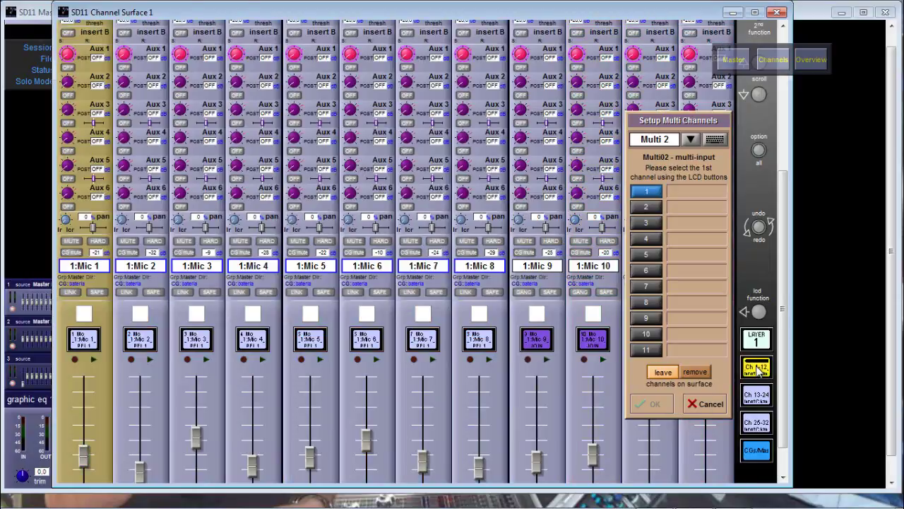
left_click(760, 400)
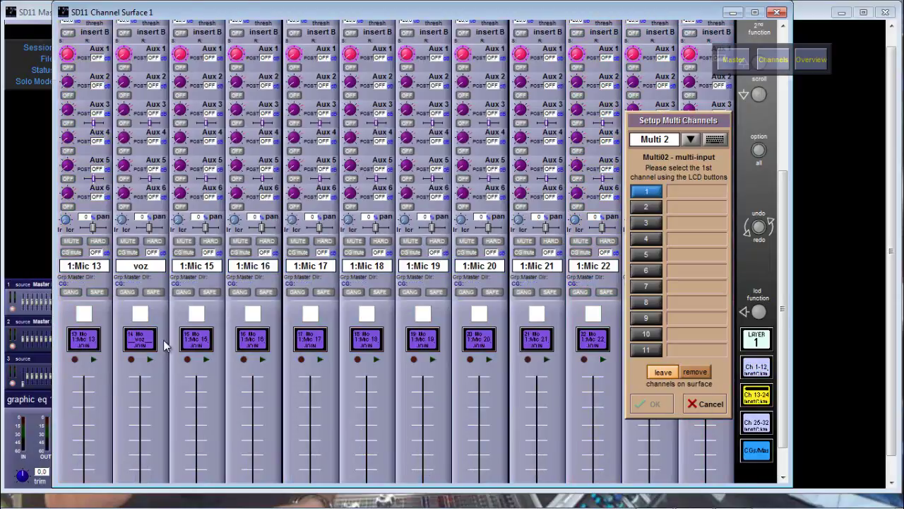
left_click(197, 340)
left_click(260, 340)
left_click(305, 342)
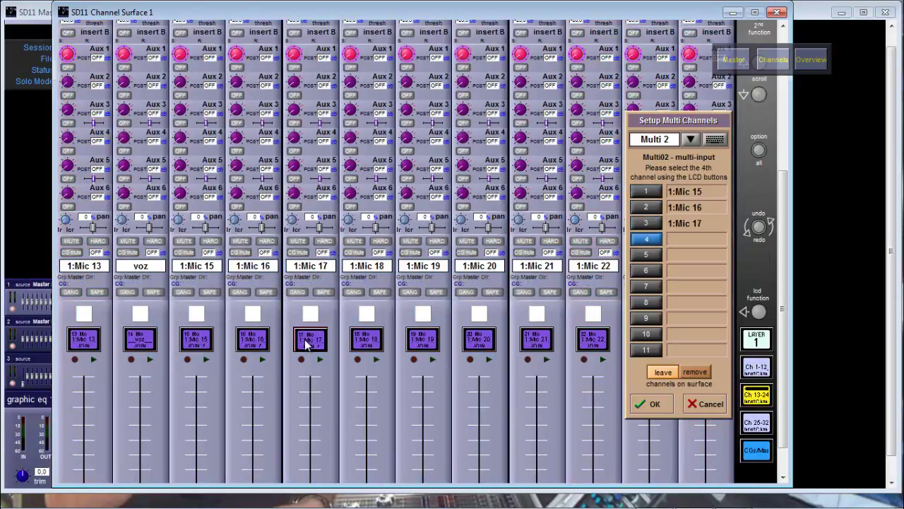
left_click(366, 342)
left_click(422, 339)
left_click(479, 340)
left_click(536, 340)
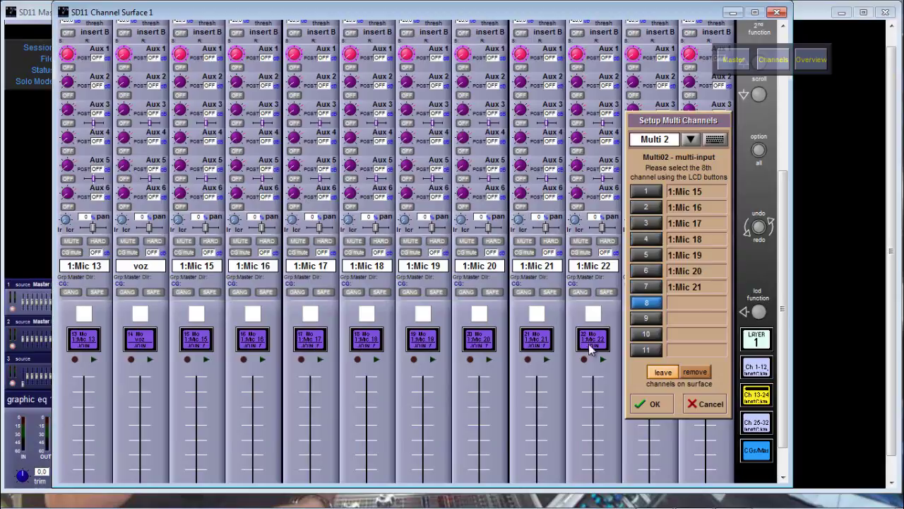
left_click(593, 340)
left_click(650, 406)
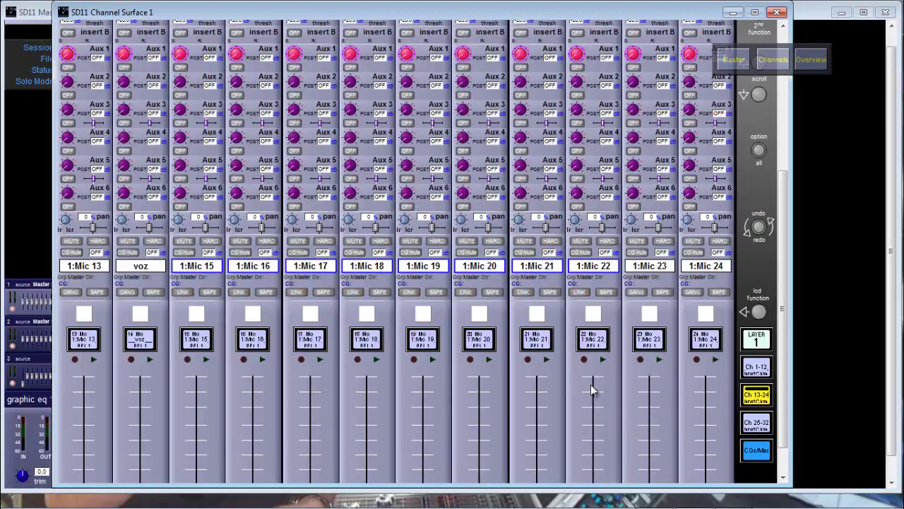
Return to the CGs/Master bank and raise the voz fader to 0 dB
left_click(766, 366)
left_click(764, 349)
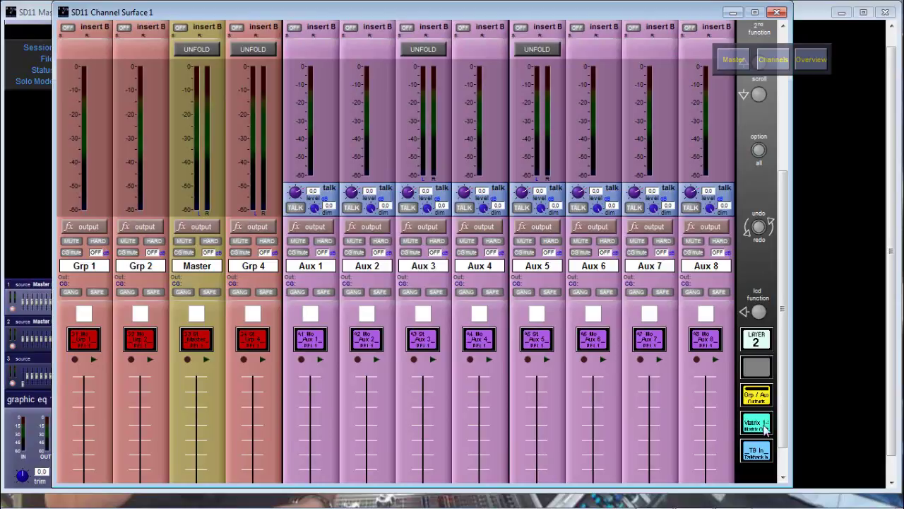
left_click(760, 342)
left_click(756, 450)
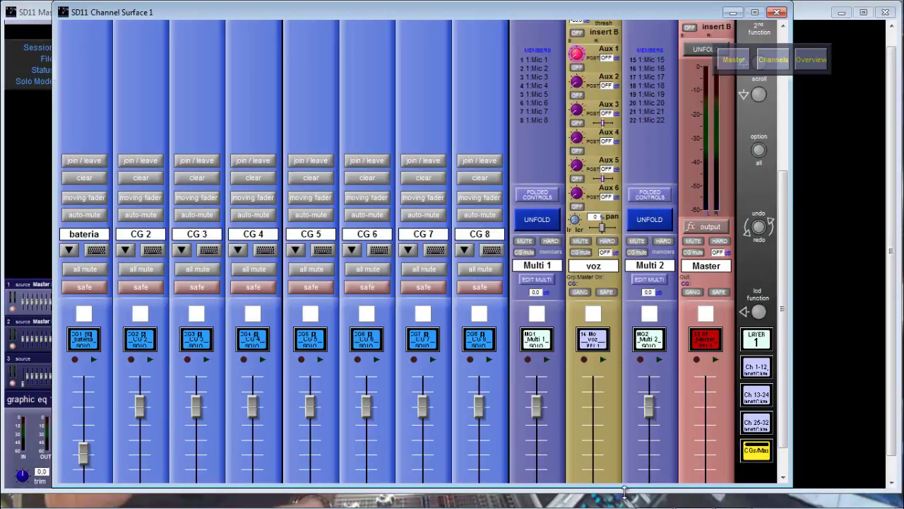
left_click_drag(787, 197, 785, 220)
left_click_drag(592, 413, 573, 329)
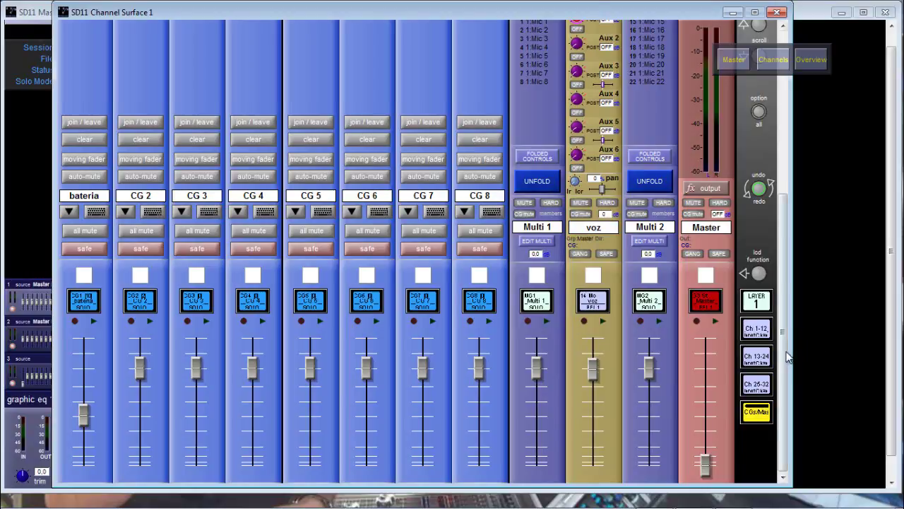
Unfold Multi 1 and set its member faders 1:Mic 1 to about -6 dB and 1:Mic 2 to about 3 dB
left_click_drag(784, 357, 780, 295)
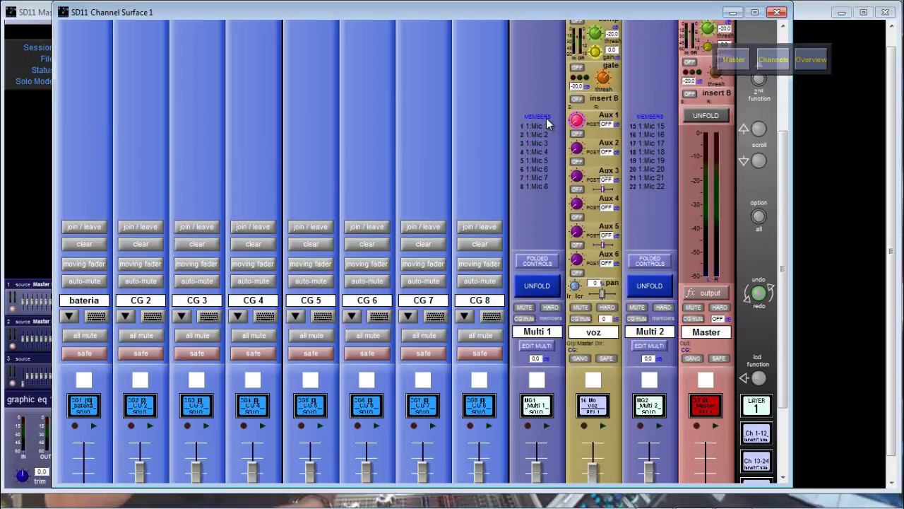
left_click(541, 290)
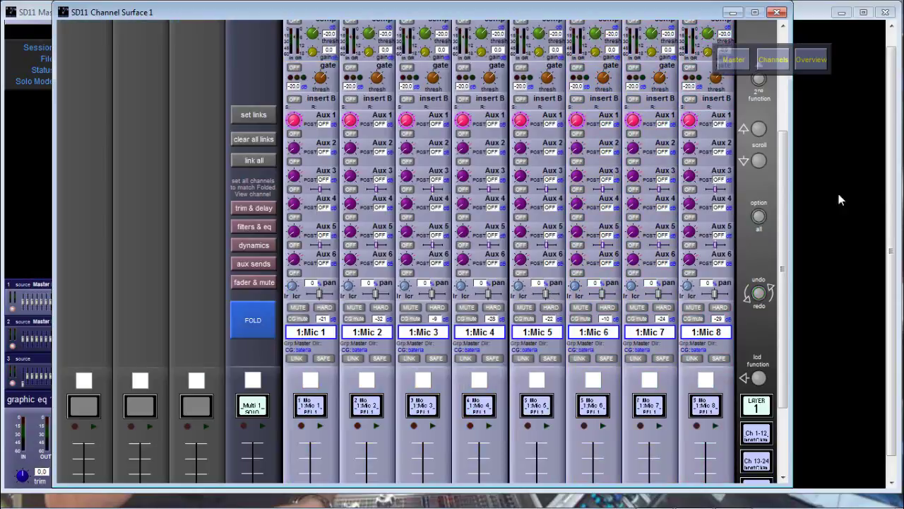
scroll(731, 305, "down", 3)
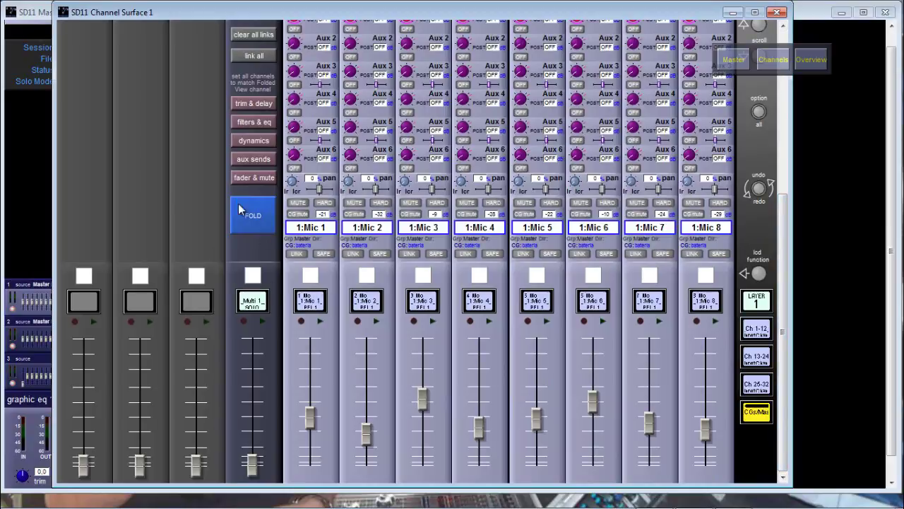
left_click_drag(325, 418, 315, 389)
left_click_drag(367, 433, 366, 359)
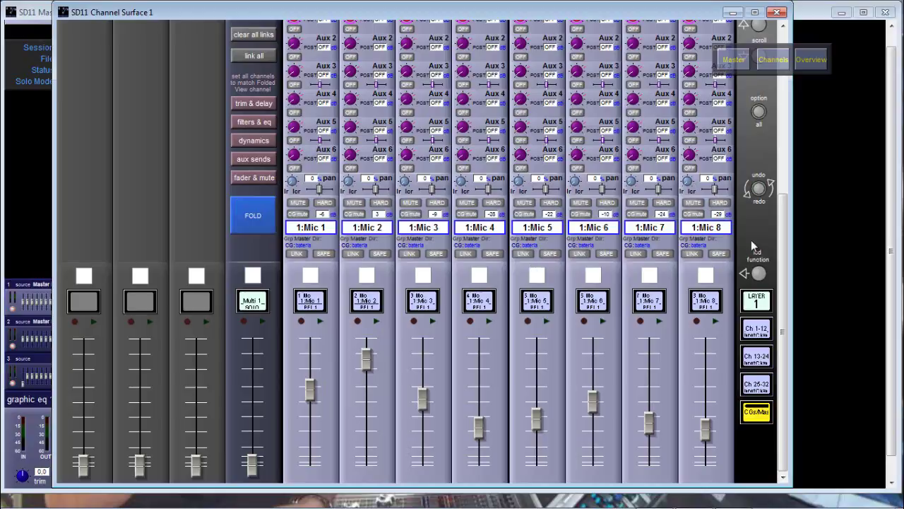
Look over the unfolded channel strips of Multi 1 and fold the multi again
scroll(751, 240, "up", 5)
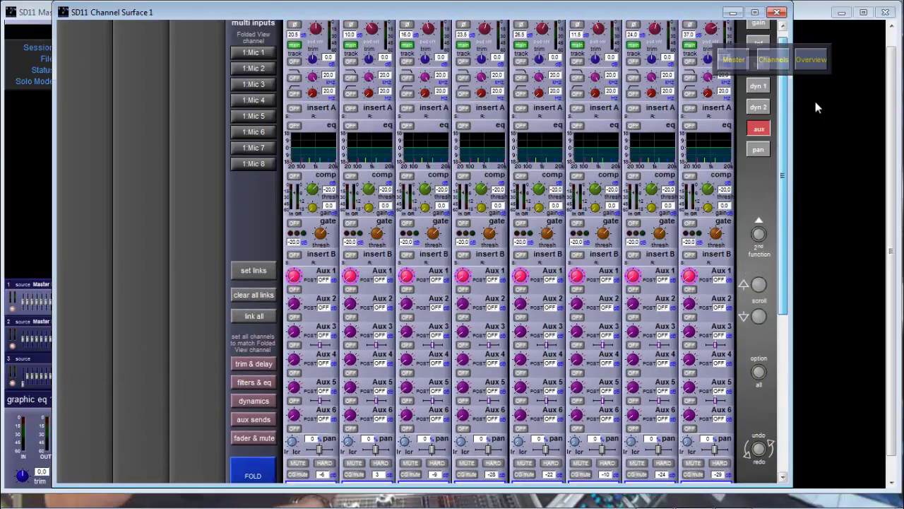
scroll(537, 212, "down", 5)
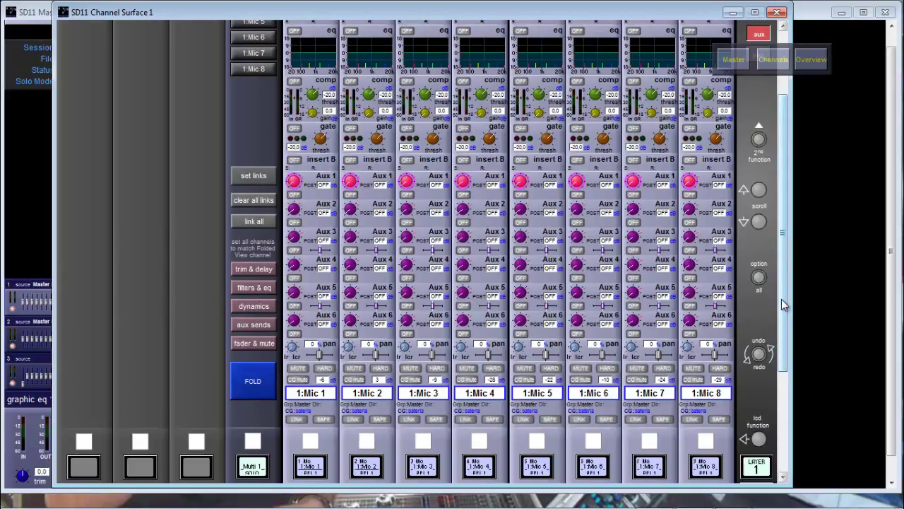
left_click_drag(781, 299, 786, 417)
left_click(253, 216)
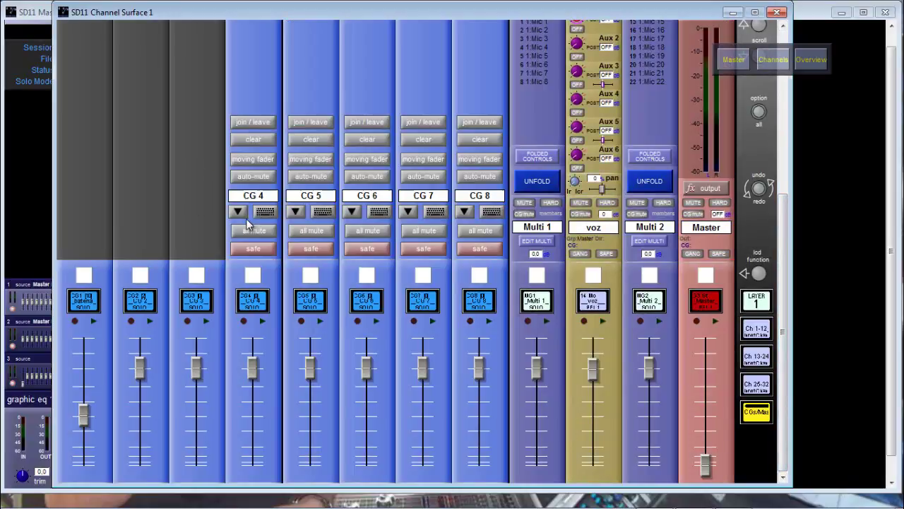
Unfold Multi 2, set 1:Mic 16 to about -9 dB, 1:Mic 17 to 0 dB and 1:Mic 18 to about -4 dB, and fold it again
scroll(795, 226, "up", 3)
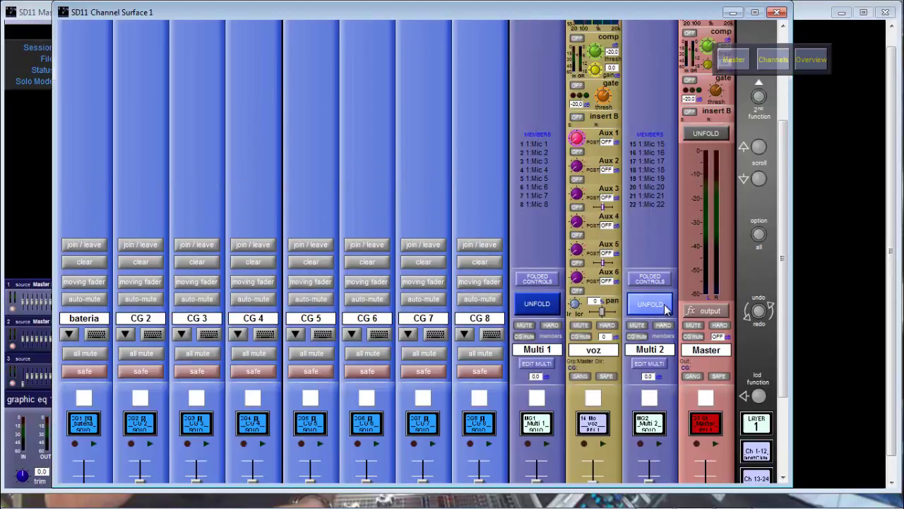
left_click(649, 305)
scroll(784, 223, "down", 3)
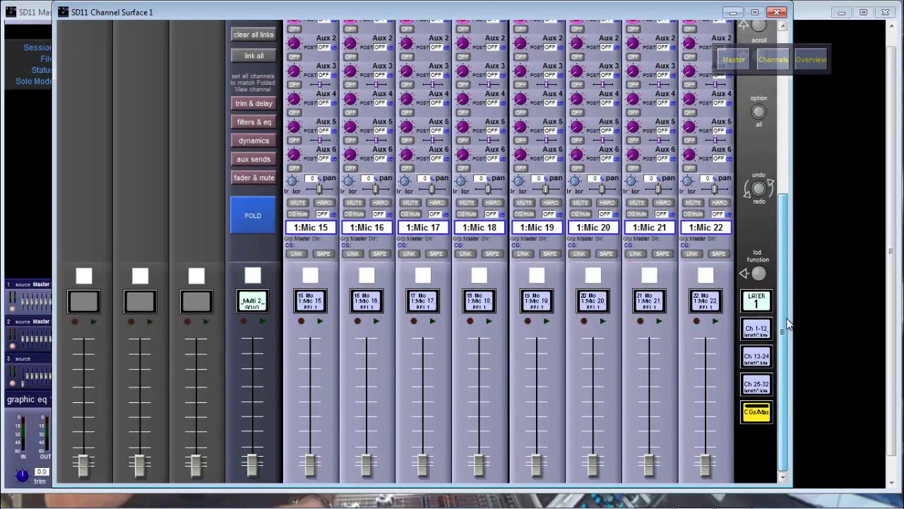
left_click_drag(377, 469, 407, 397)
left_click_drag(423, 464, 423, 368)
left_click_drag(479, 464, 479, 383)
left_click(232, 221)
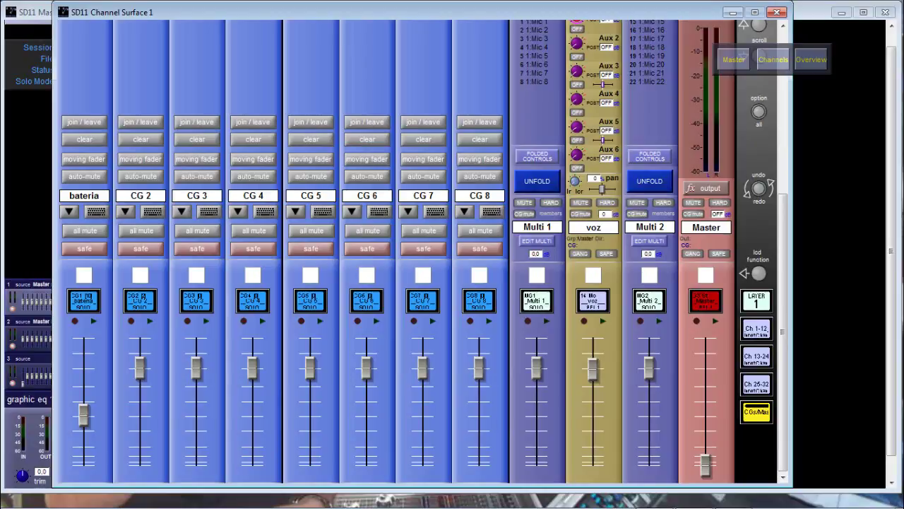
Compare the multi members' fader levels in the Ch 1-12 and Ch 13-24 banks and return to the CGs/Master bank
left_click(757, 329)
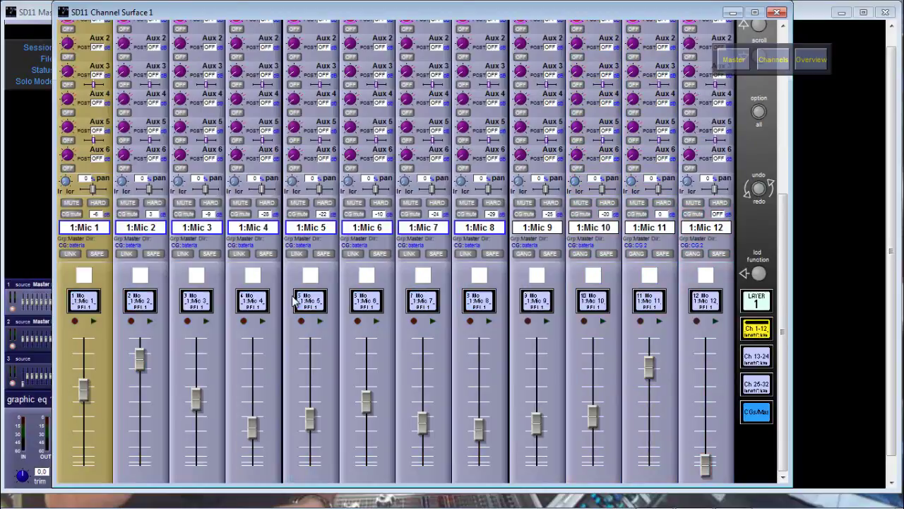
left_click(752, 358)
left_click(756, 332)
left_click(757, 357)
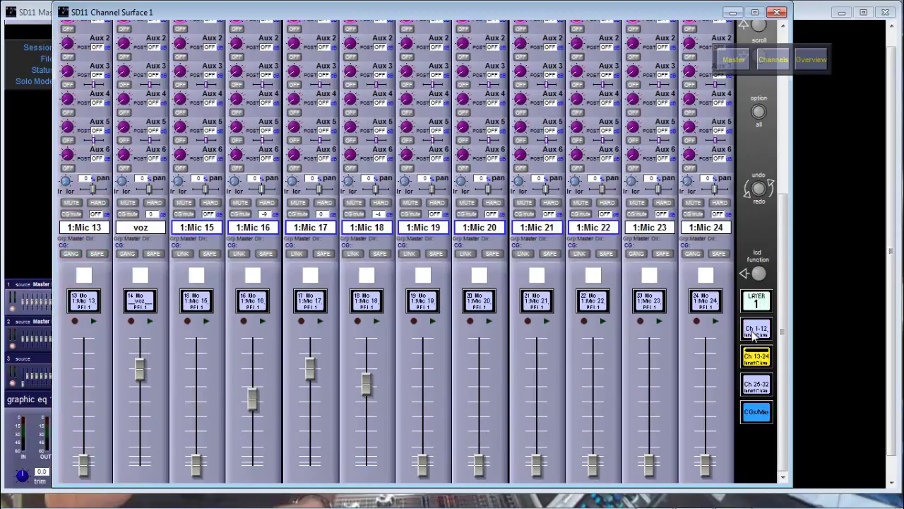
left_click(753, 333)
left_click(758, 349)
left_click(756, 330)
left_click(753, 413)
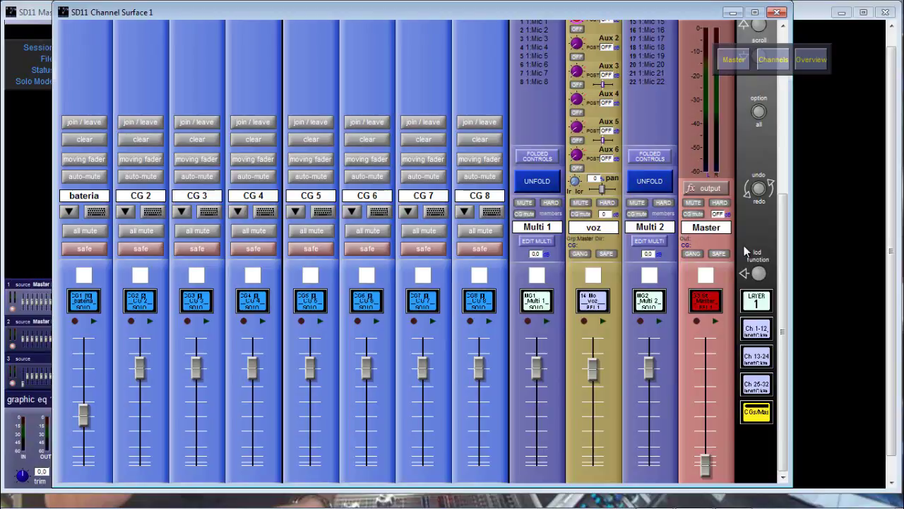
Switch the LCD function to Assign Faders in the CGs/Master bank, with the CG 8 fader as the target
left_click_drag(783, 252, 783, 353)
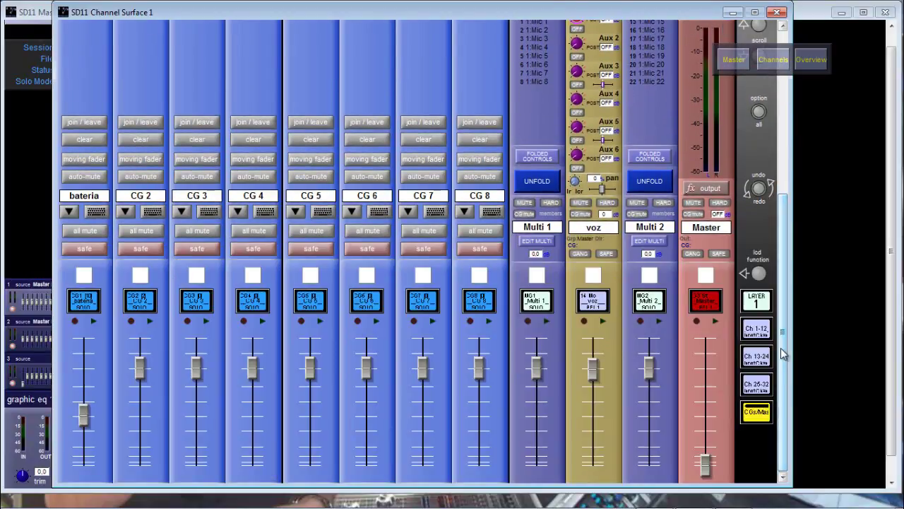
left_click(758, 274)
left_click(758, 274)
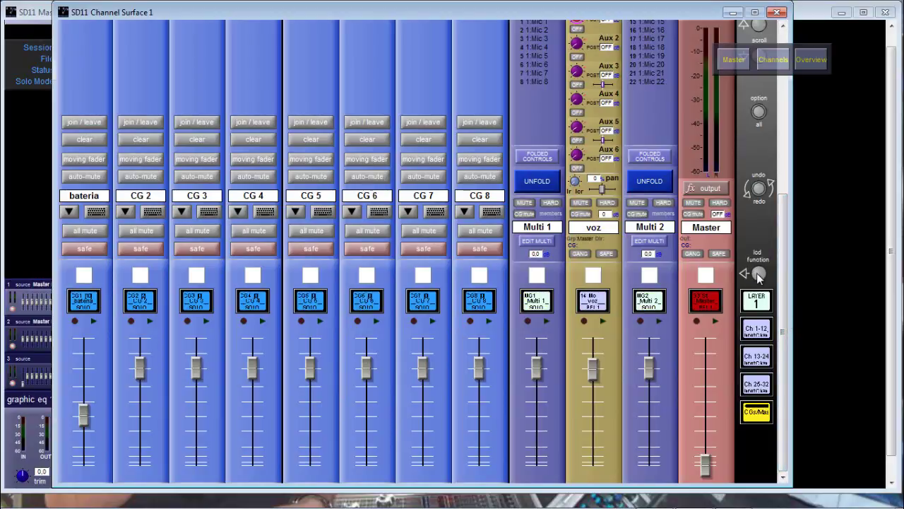
left_click(758, 274)
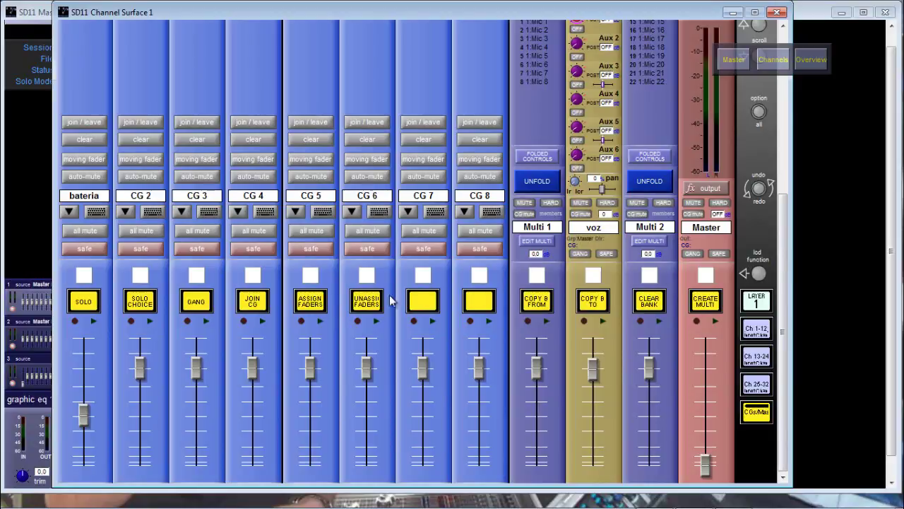
left_click(312, 302)
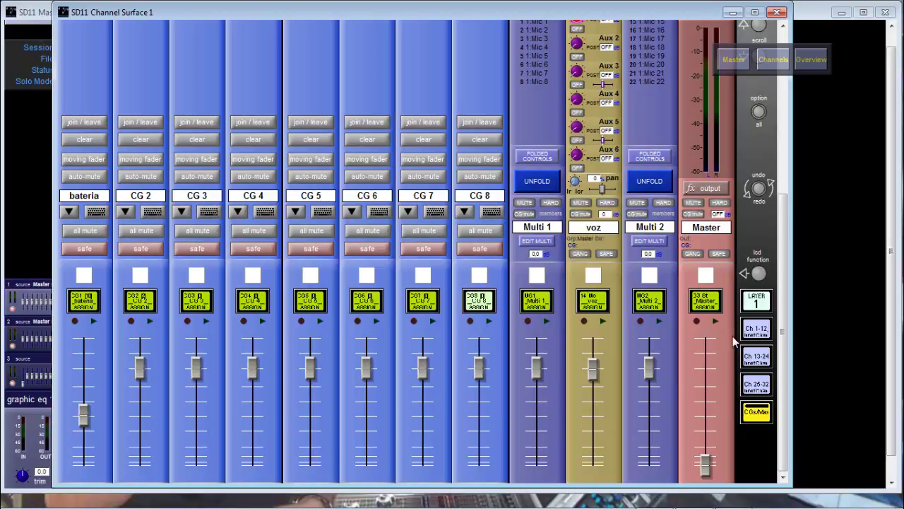
Assign input channel 22, 1:Mic 22, from the Channel List to the CG 8 fader position and check it in the CGs/Master bank
left_click(738, 62)
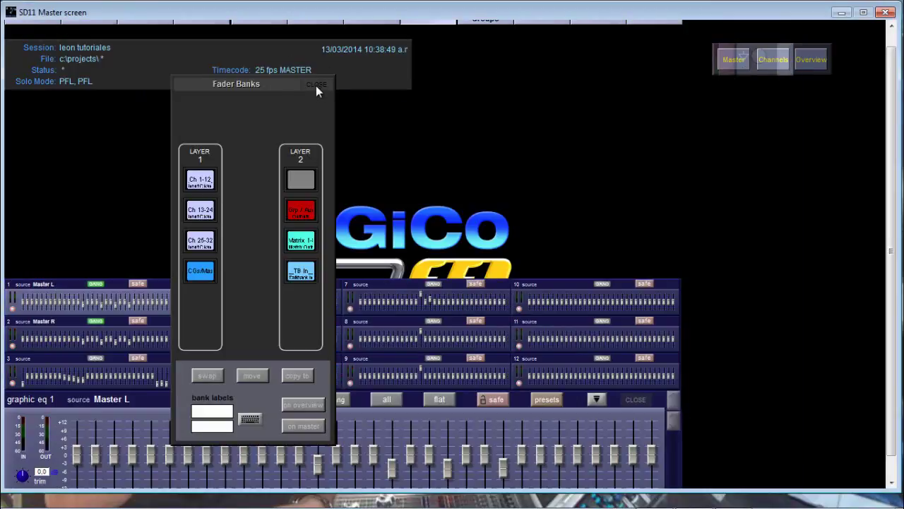
left_click(315, 85)
scroll(148, 35, "up", 1)
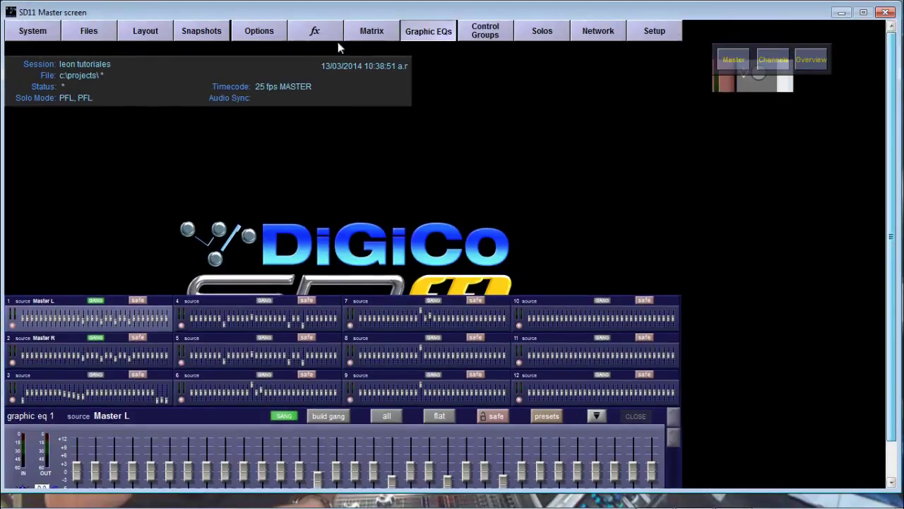
left_click(149, 34)
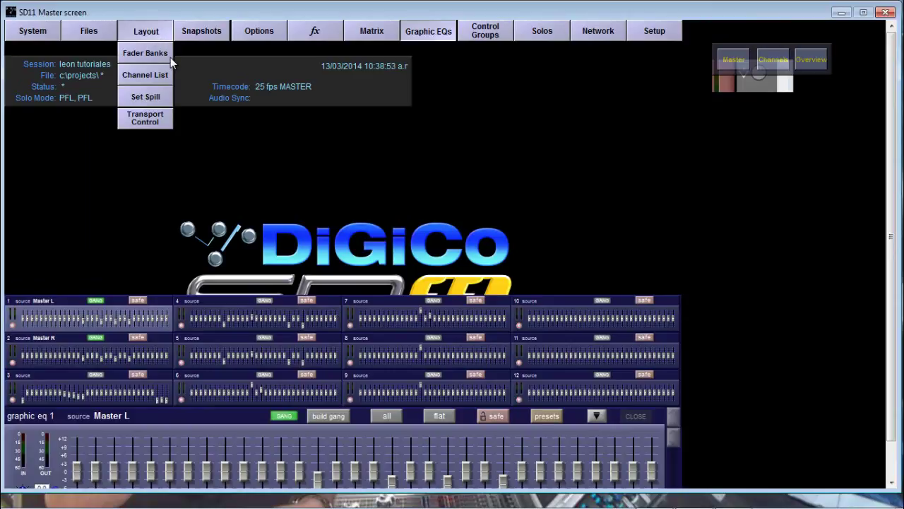
left_click(142, 75)
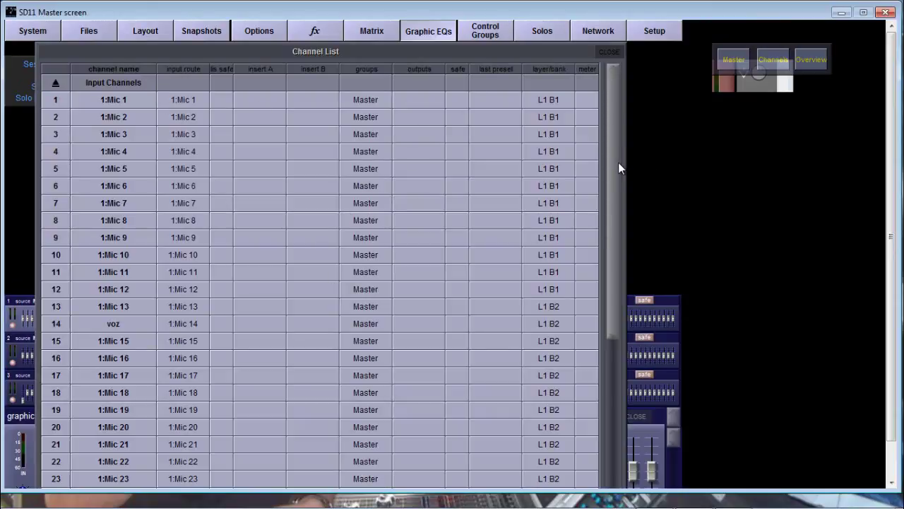
left_click_drag(619, 164, 628, 234)
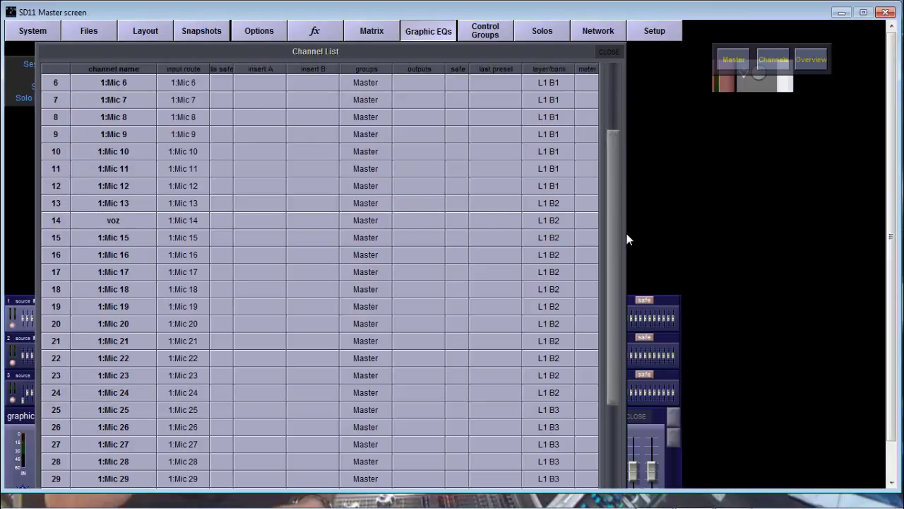
scroll(116, 353, "down", 1)
left_click(115, 356)
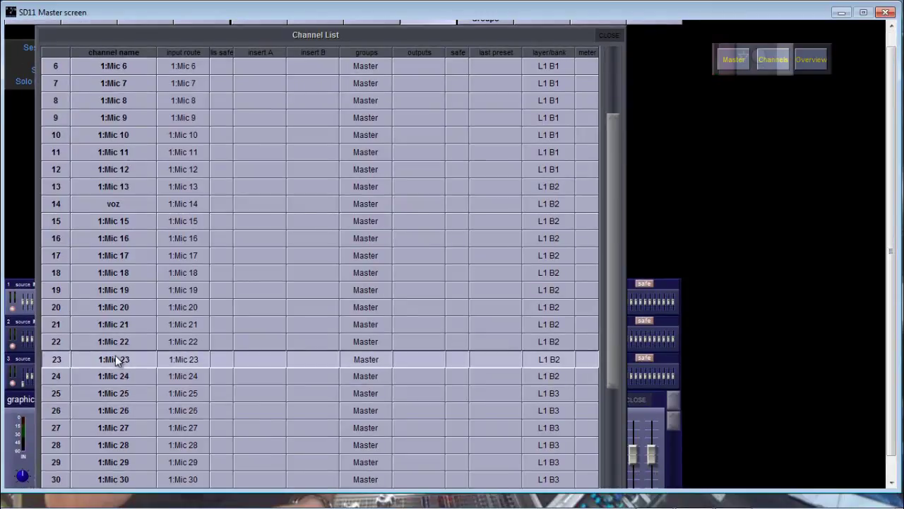
left_click(123, 344)
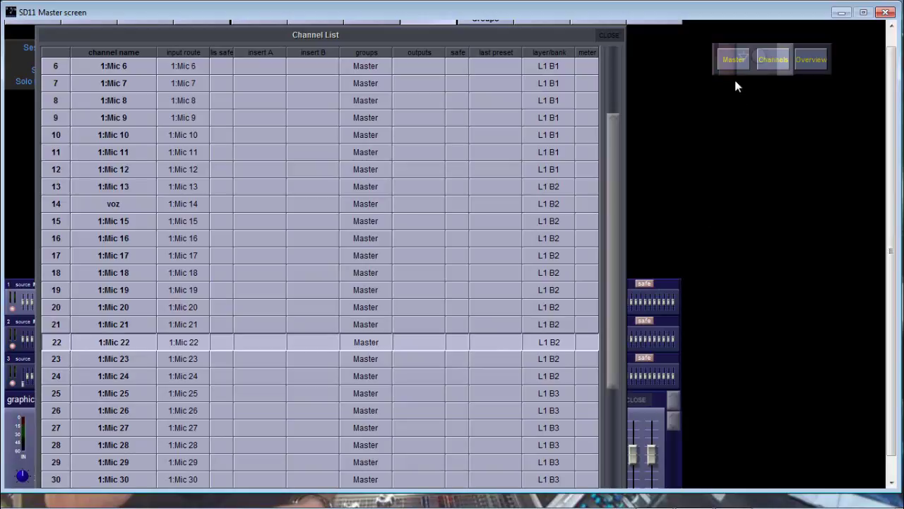
left_click(766, 63)
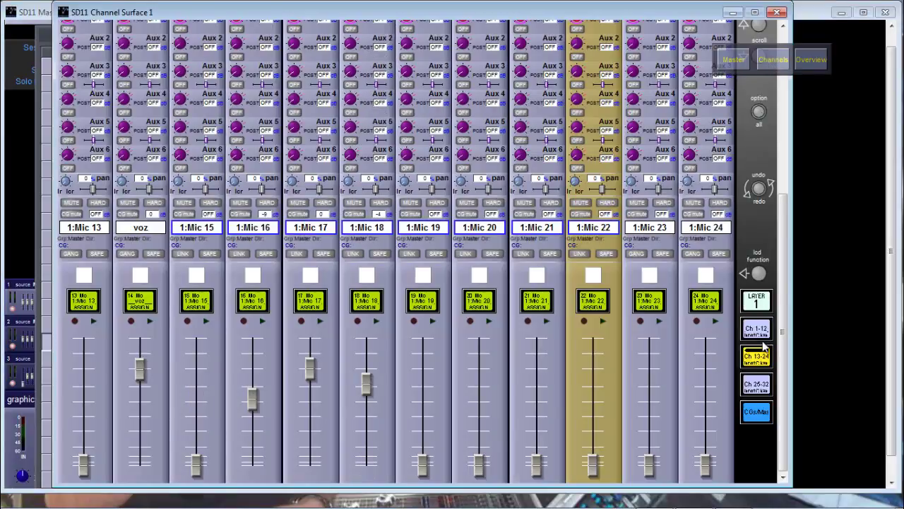
left_click(757, 412)
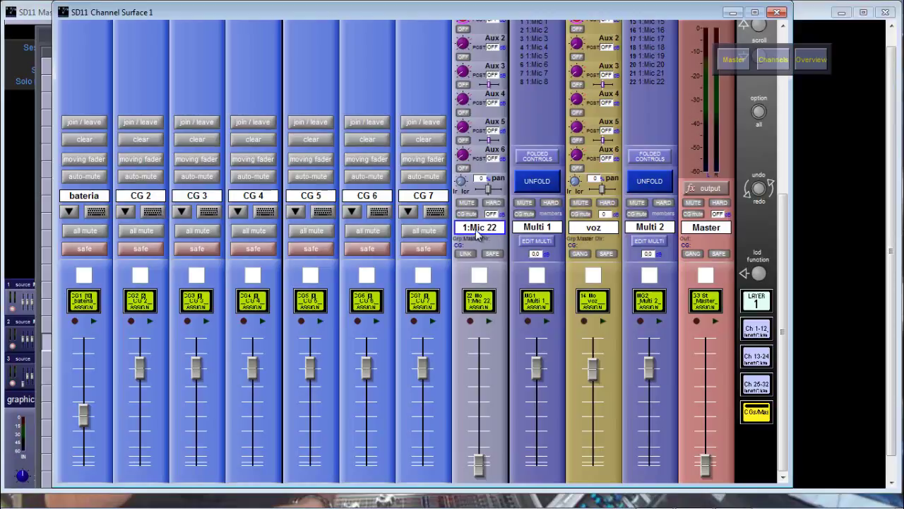
Switch on the EQ of channel 1:Mic 22, inspect its detailed EQ settings and enlarged curve, and close the EQ view
left_click_drag(782, 235, 622, 3)
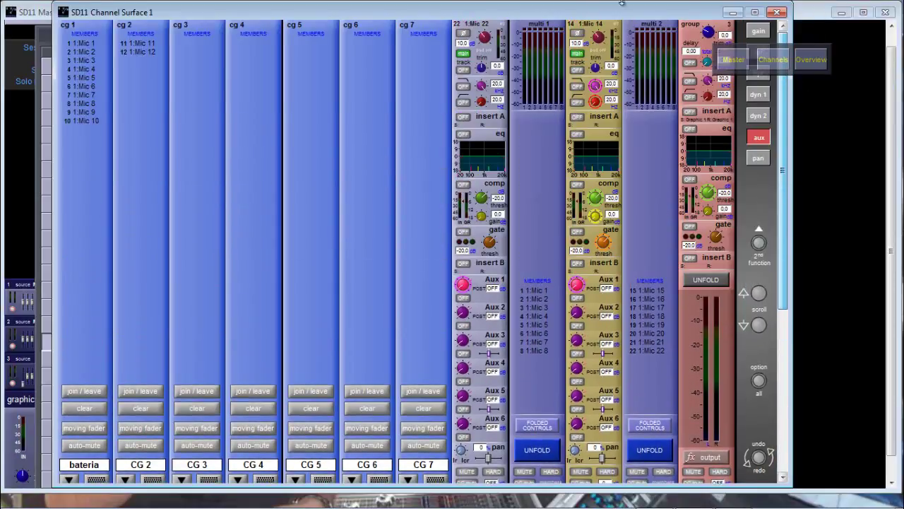
left_click(484, 150)
left_click(463, 134)
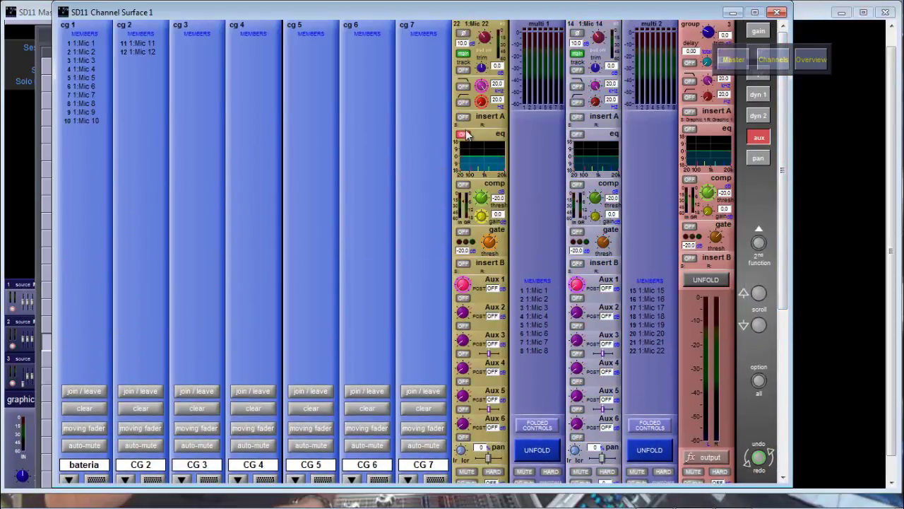
left_click(480, 159)
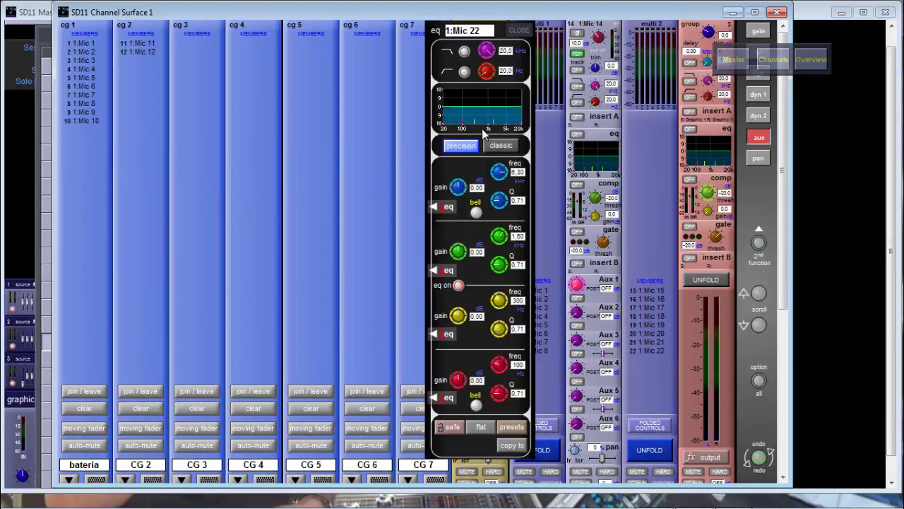
left_click(483, 120)
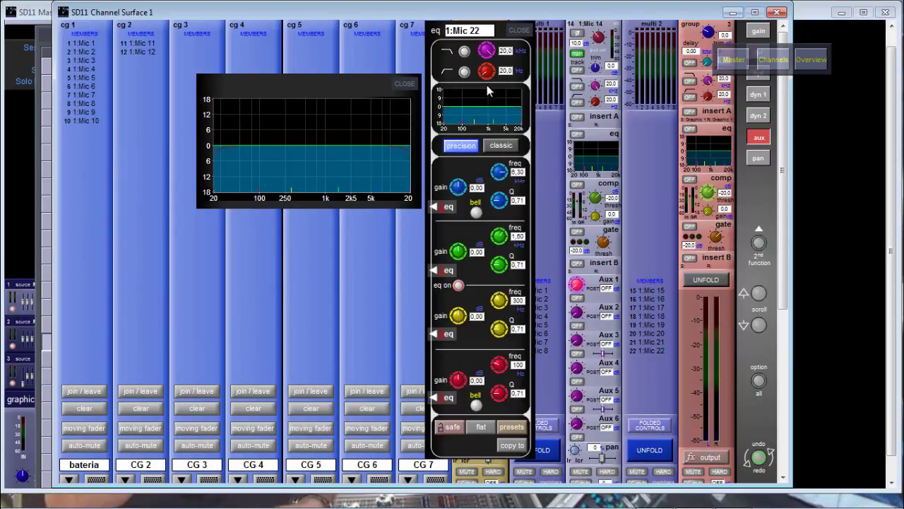
left_click(517, 29)
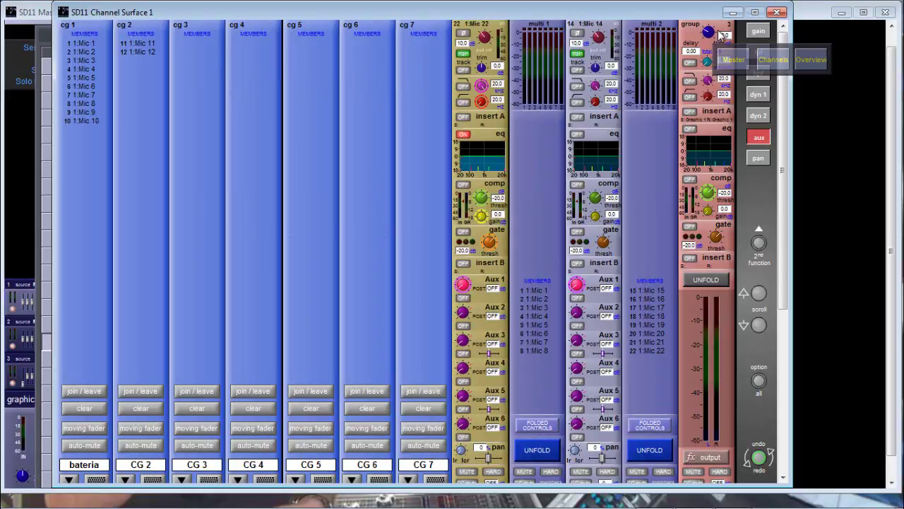
Close the SD11 console software without saving the session
left_click(776, 13)
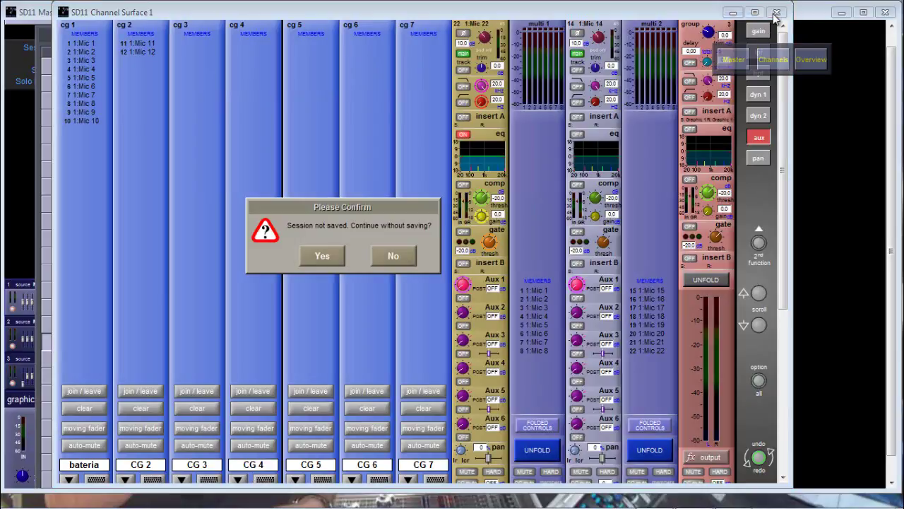
left_click(324, 256)
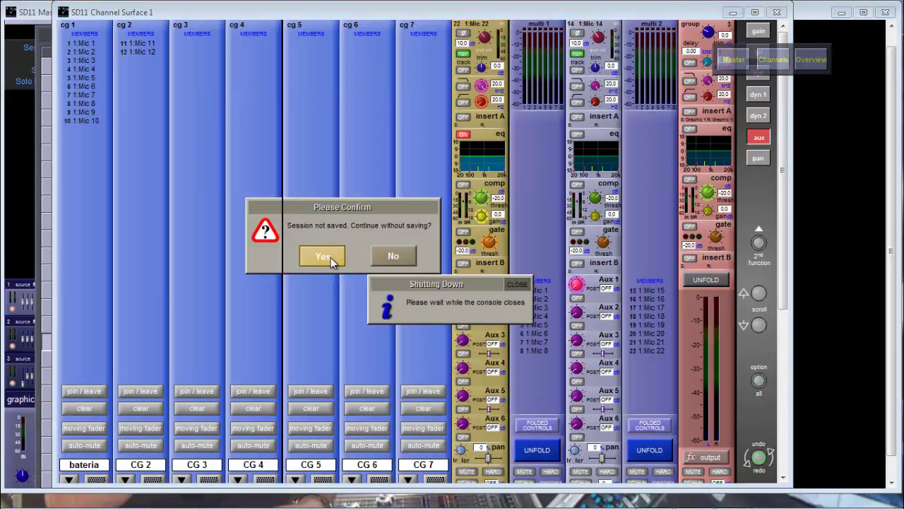